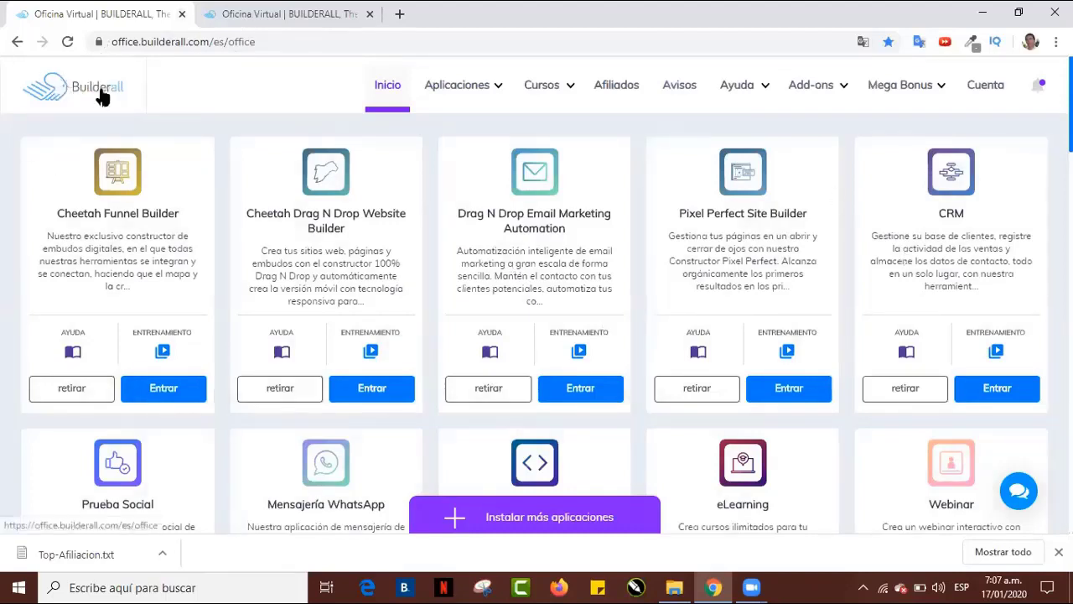
Open the Cheetah Drag N Drop Website Builder and bring up its user settings with the name and language options.
left_click(371, 389)
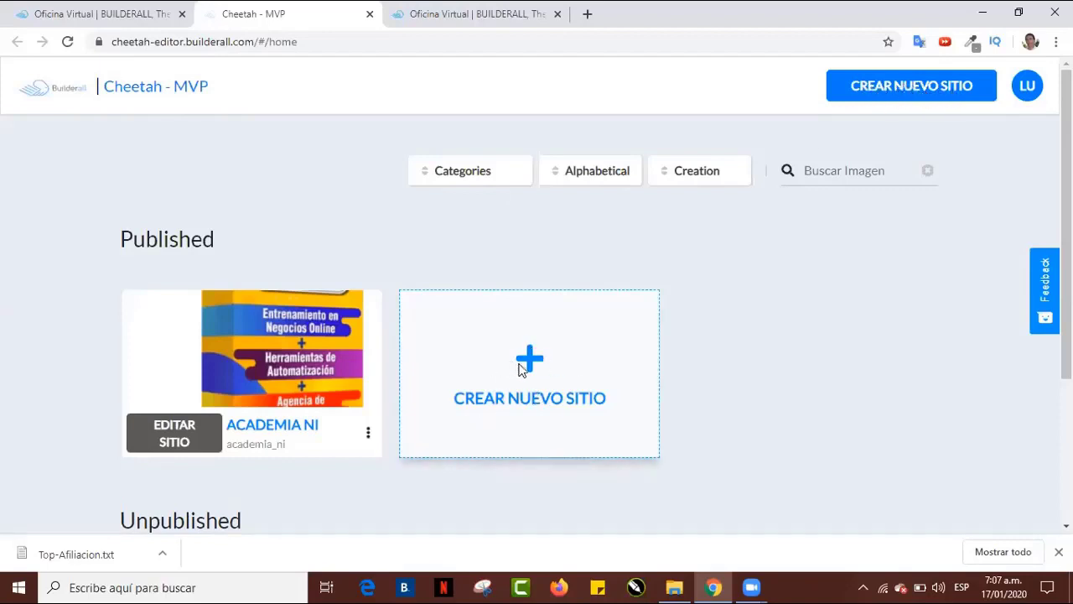
left_click(1031, 87)
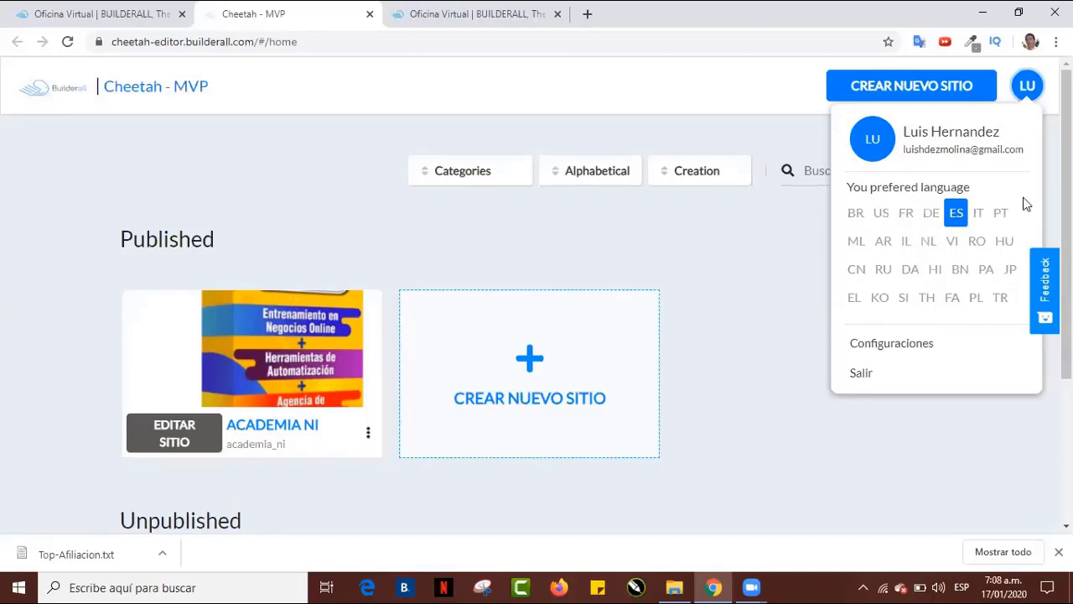
left_click(902, 346)
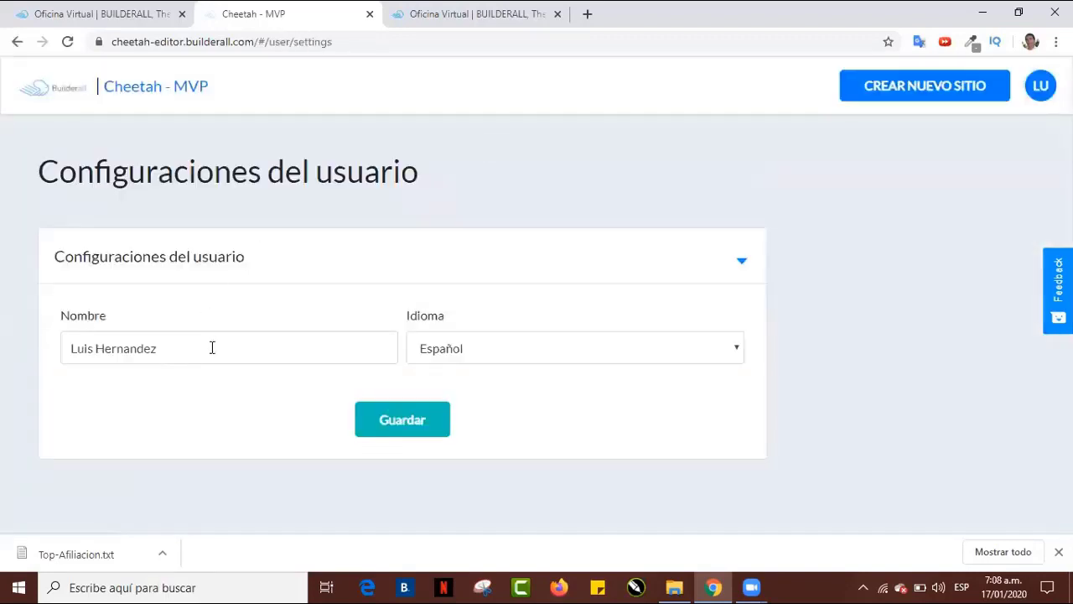
left_click(212, 348)
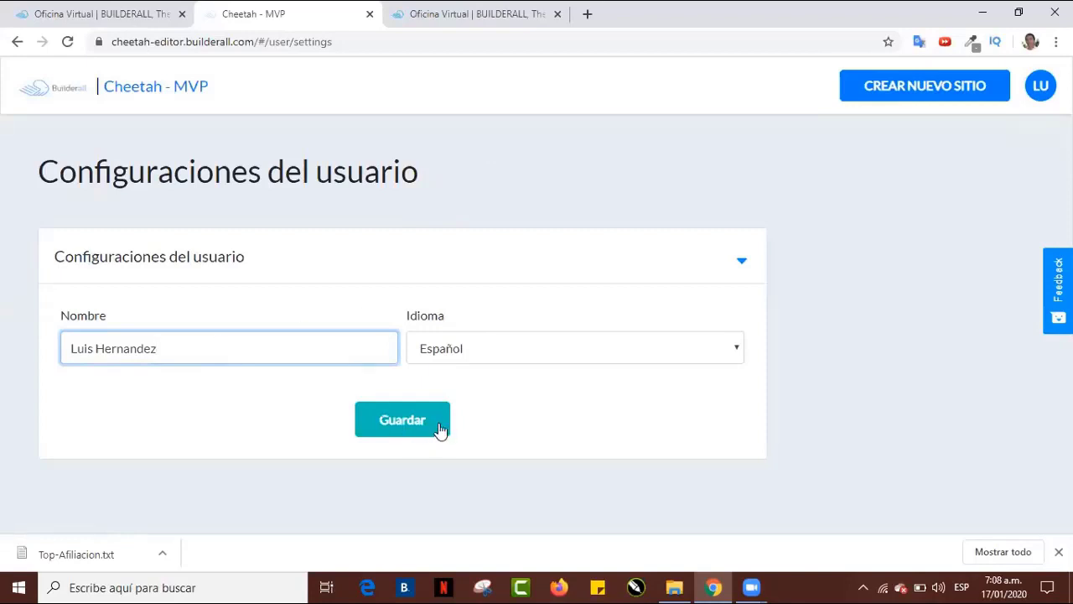
Review the account's preferred language choices and return from the user settings to the site overview.
right_click(17, 44)
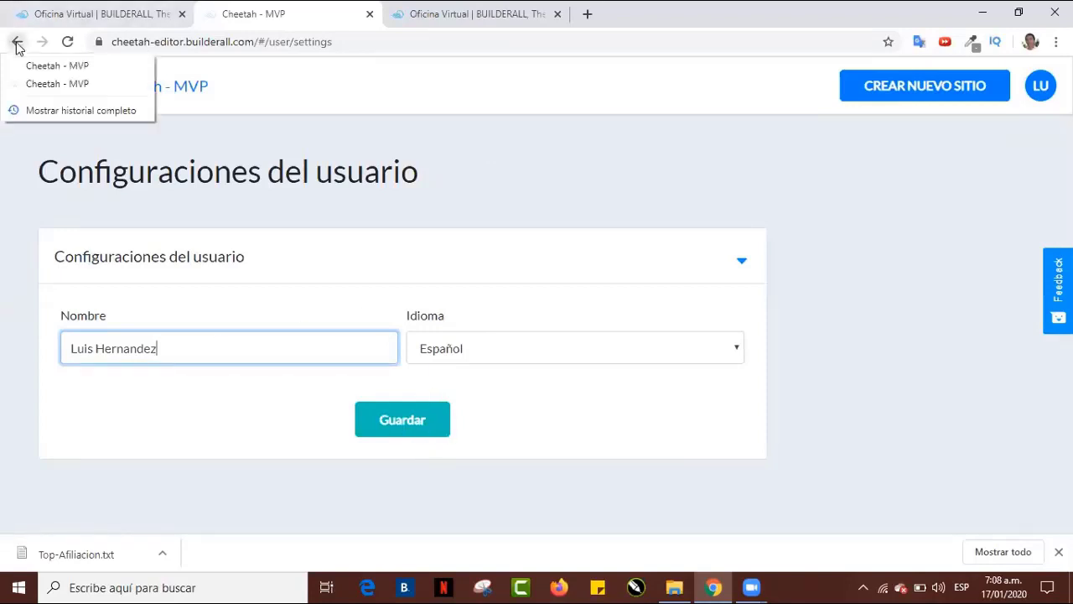
left_click(1042, 96)
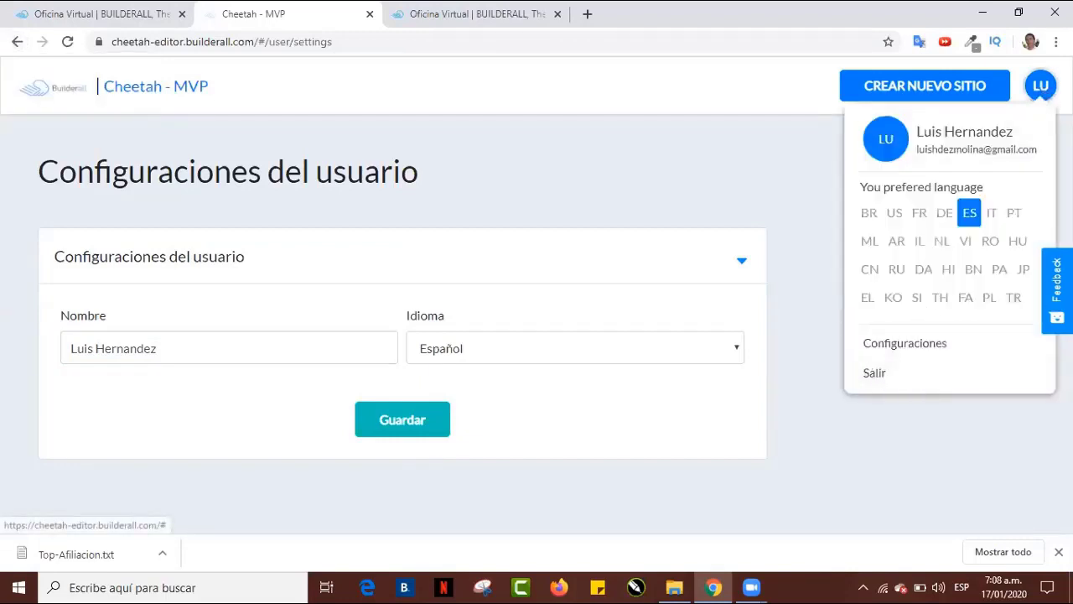
left_click(1056, 289)
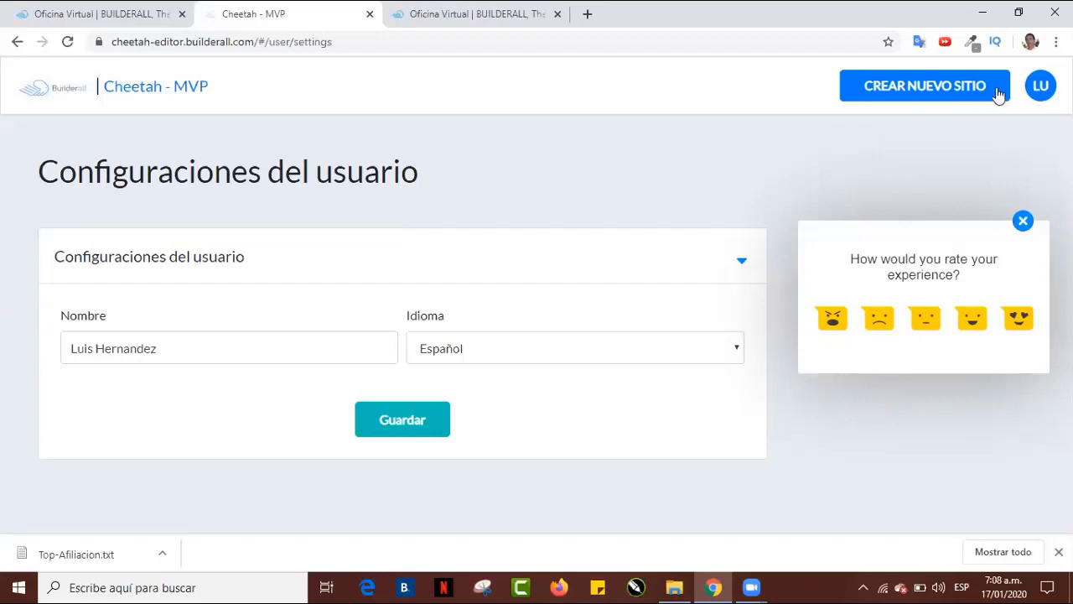
left_click(1042, 88)
key("alt+Left")
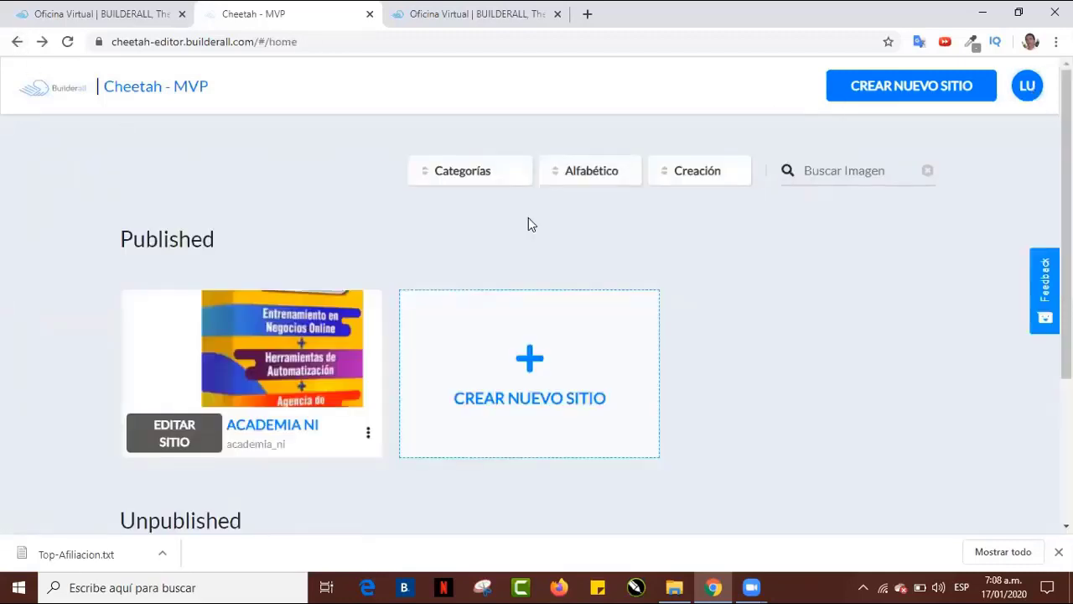
Start a new site category and name it "Marketing Digital".
left_click(481, 182)
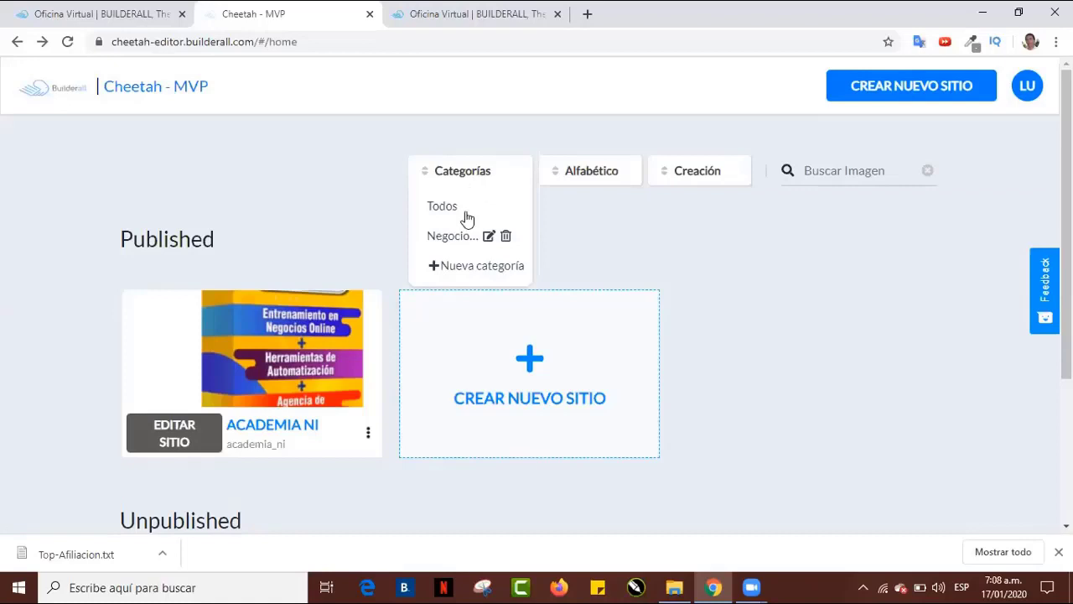
left_click(466, 266)
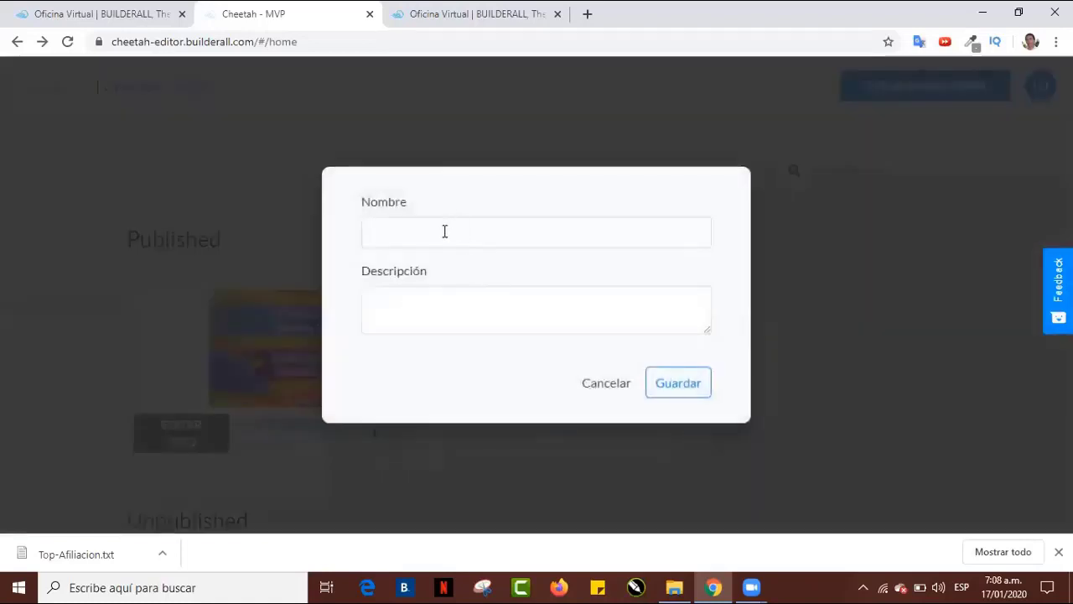
left_click(445, 231)
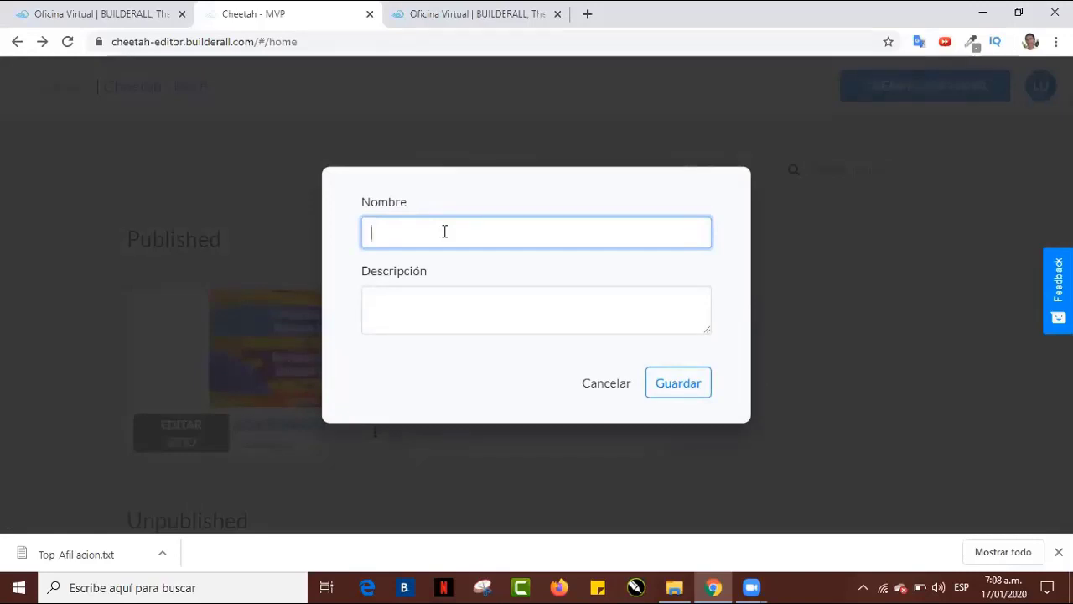
type("Agencia")
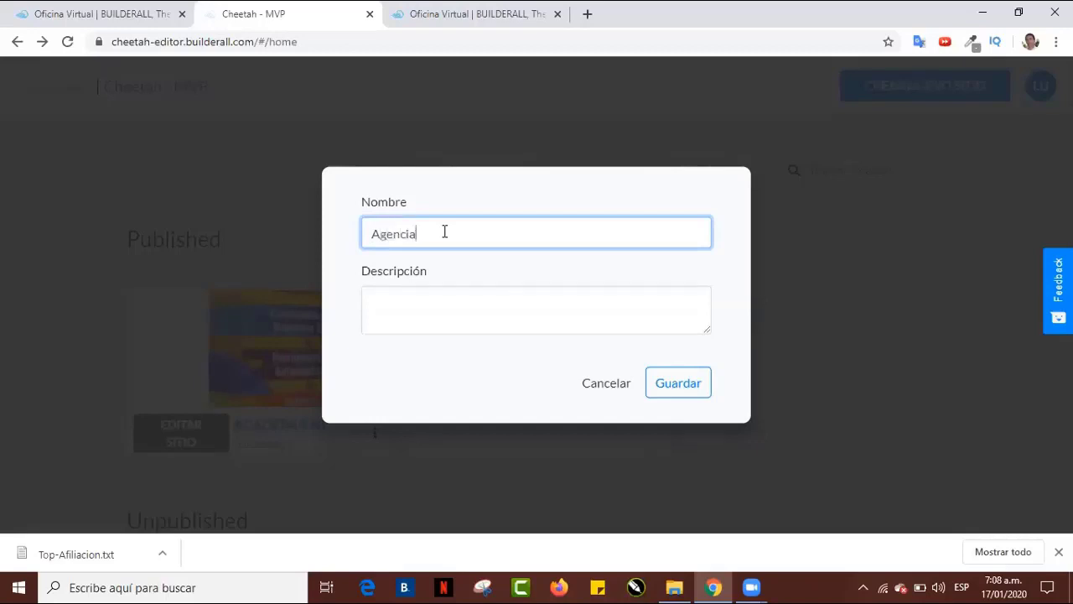
left_click_drag(444, 231, 338, 231)
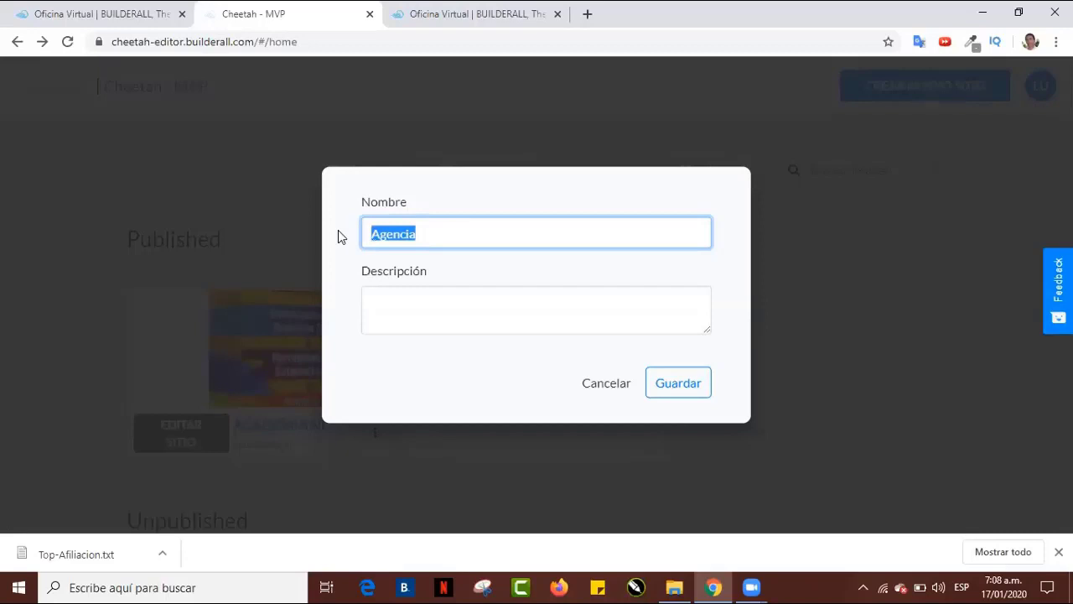
type("Marke")
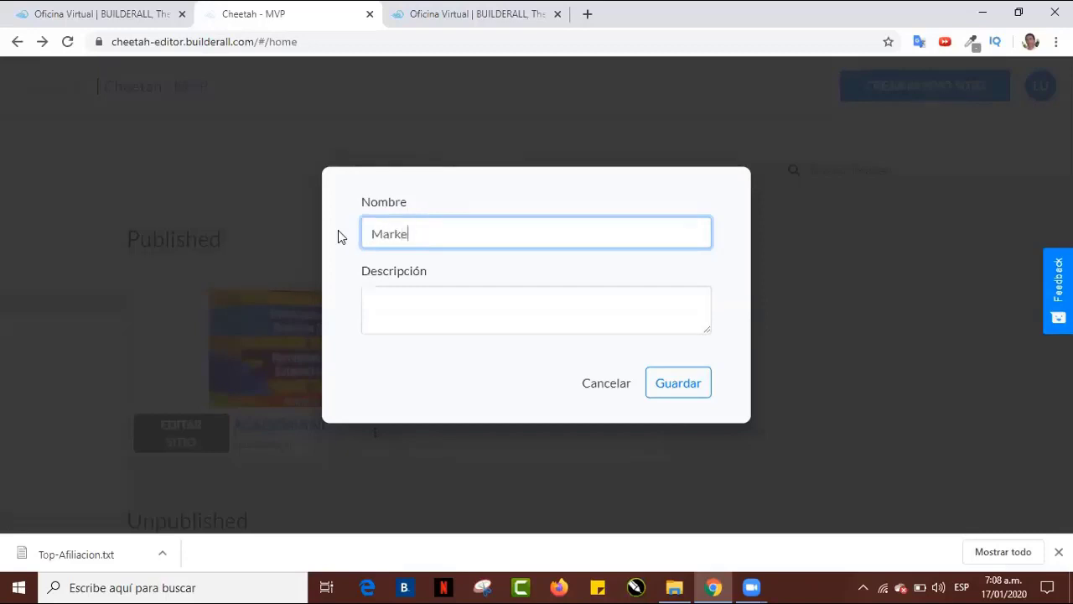
type("ting Digital")
Describe the category as "Páginas creadas para estrategias de Marketing Digital", save it and check the category list.
left_click(453, 305)
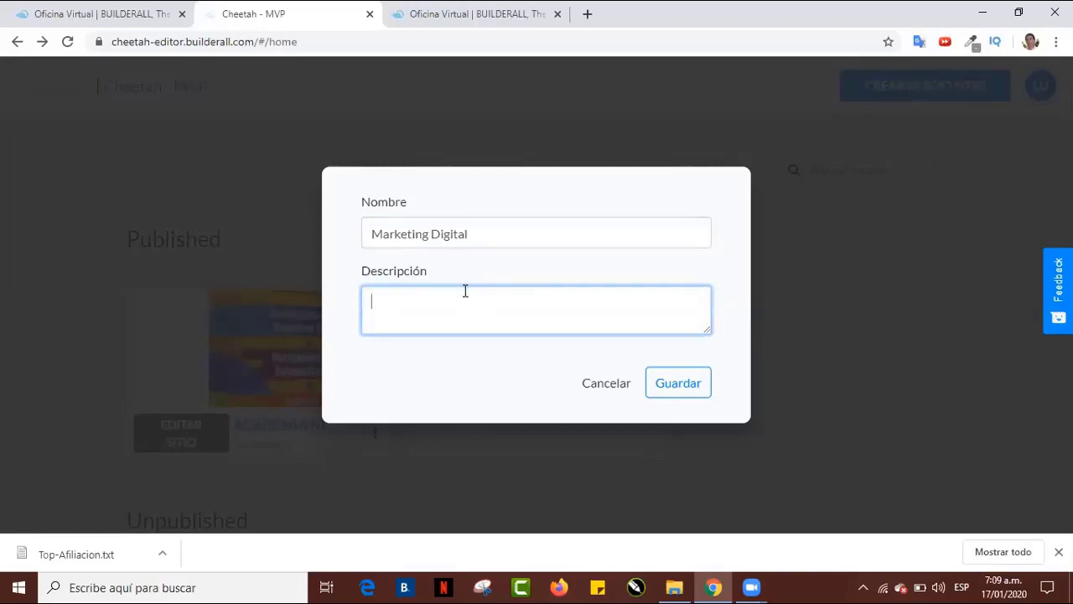
type("paginas creadas pa")
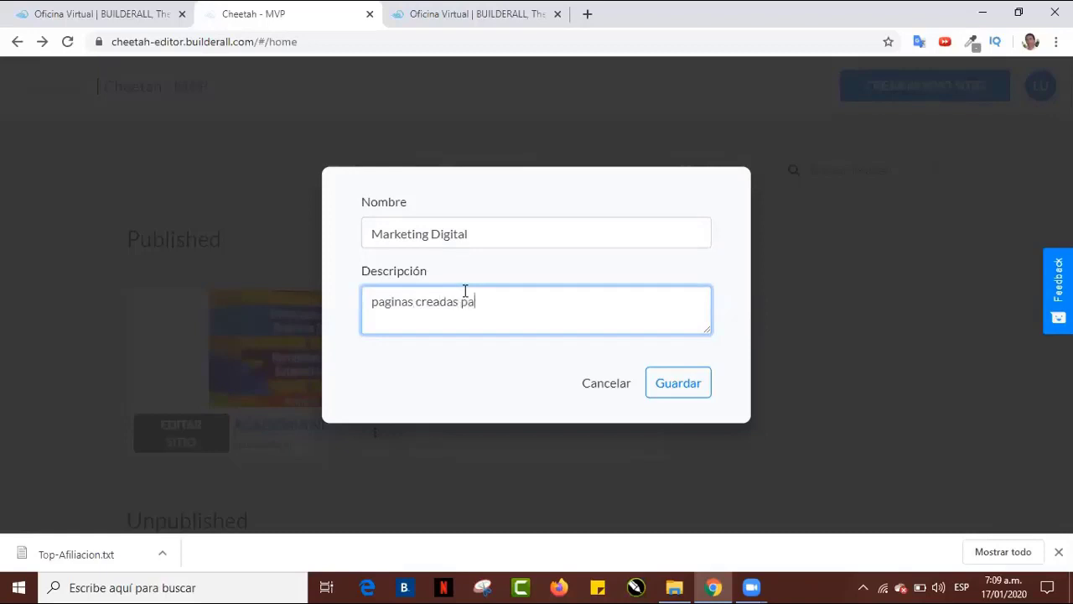
type("ra estrategias de M")
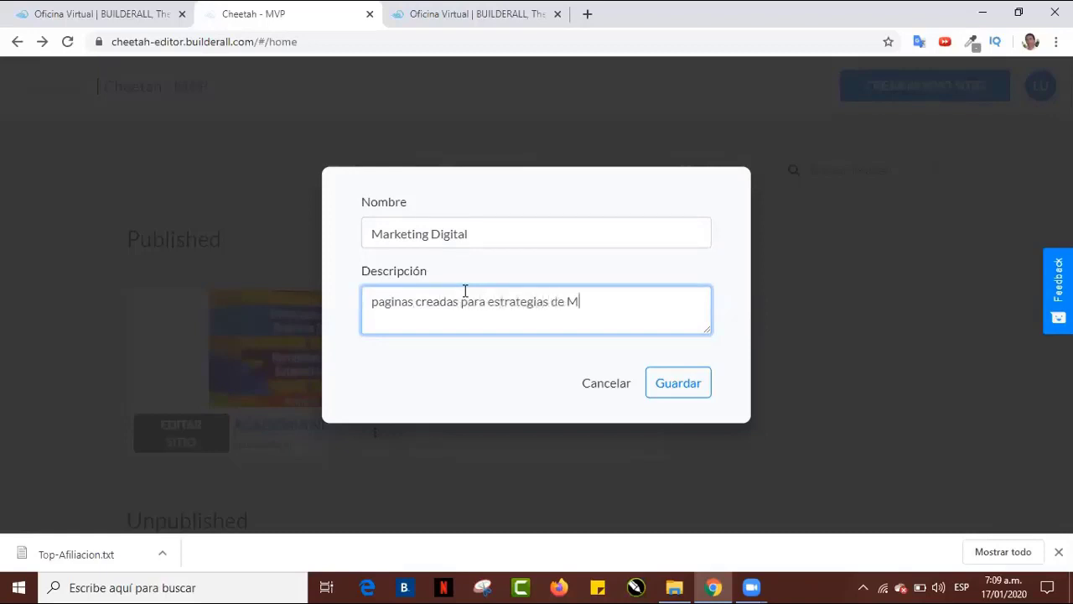
type("arketing Digital")
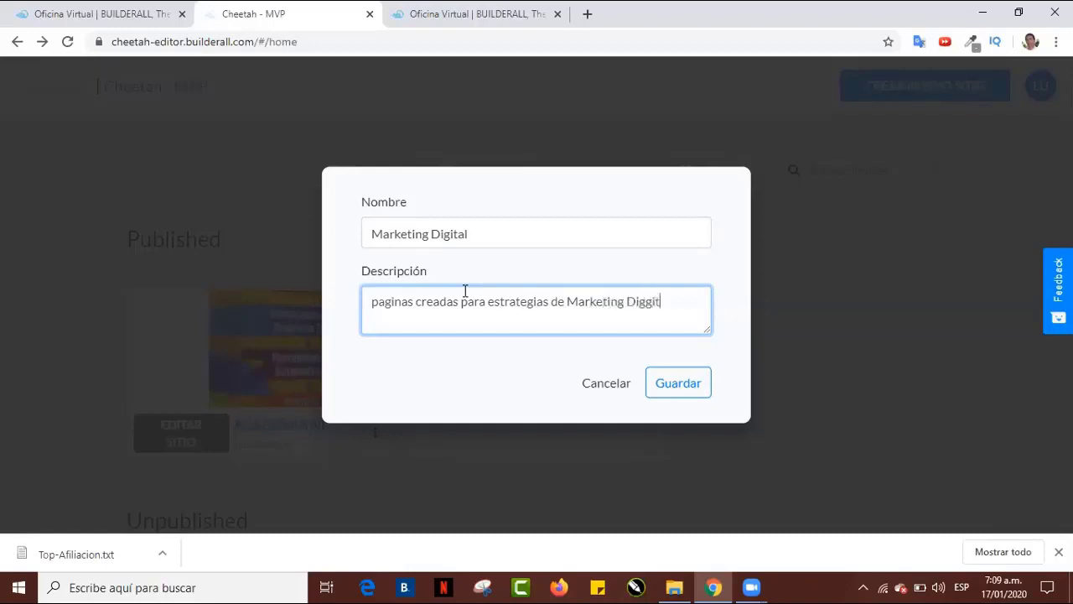
left_click(647, 303)
key("BackSpace")
left_click(376, 300)
left_click(364, 300, "shift")
type("Pá")
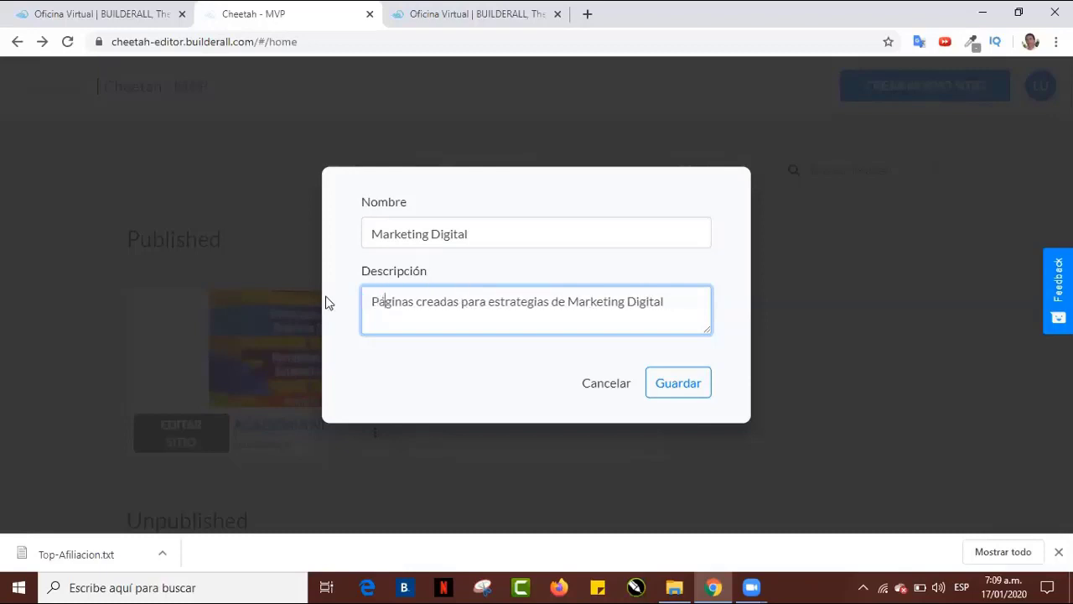
left_click(682, 383)
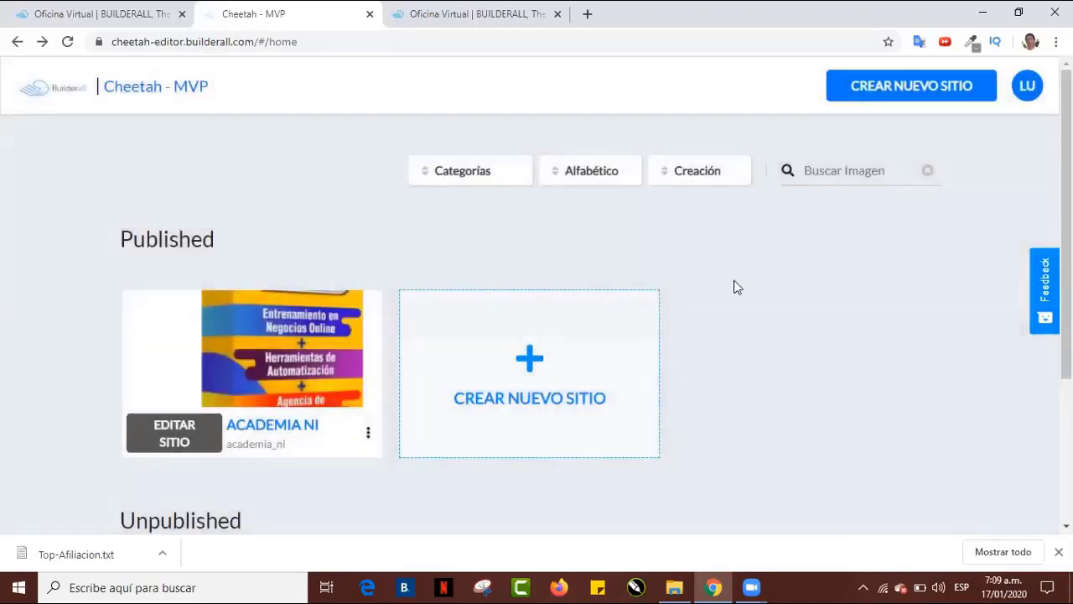
left_click(472, 176)
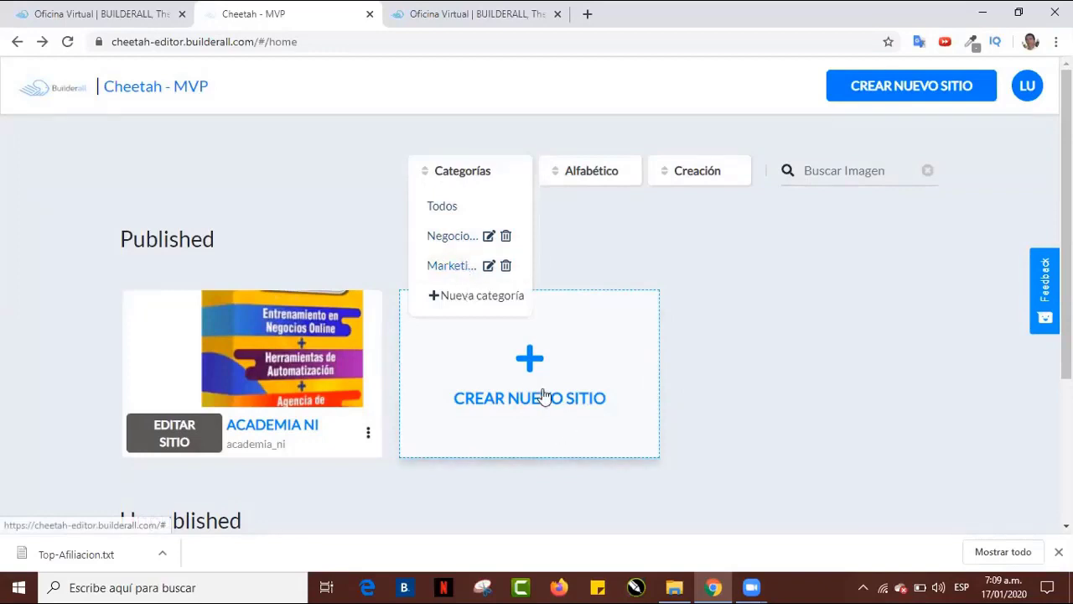
left_click(613, 230)
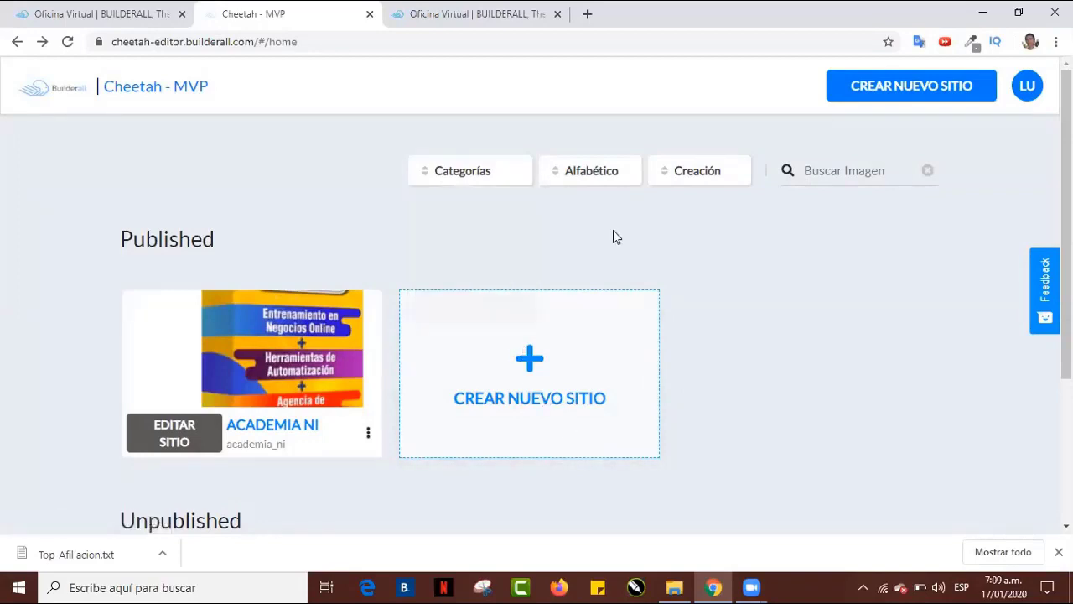
Sort the sites alphabetically A - Z and by creation date in ascending order (Ascendente).
left_click(599, 173)
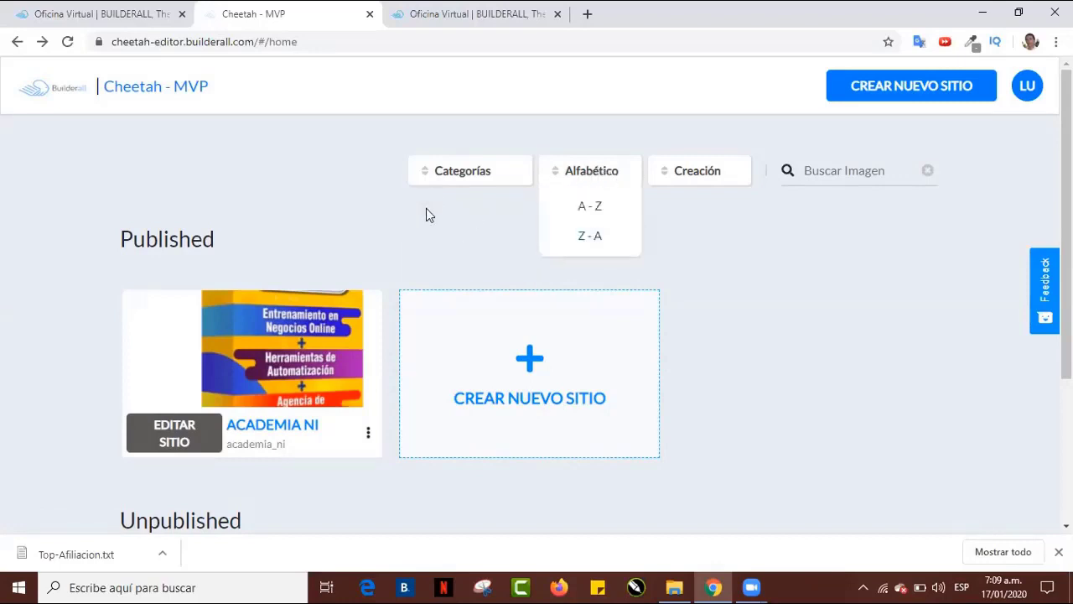
left_click(588, 207)
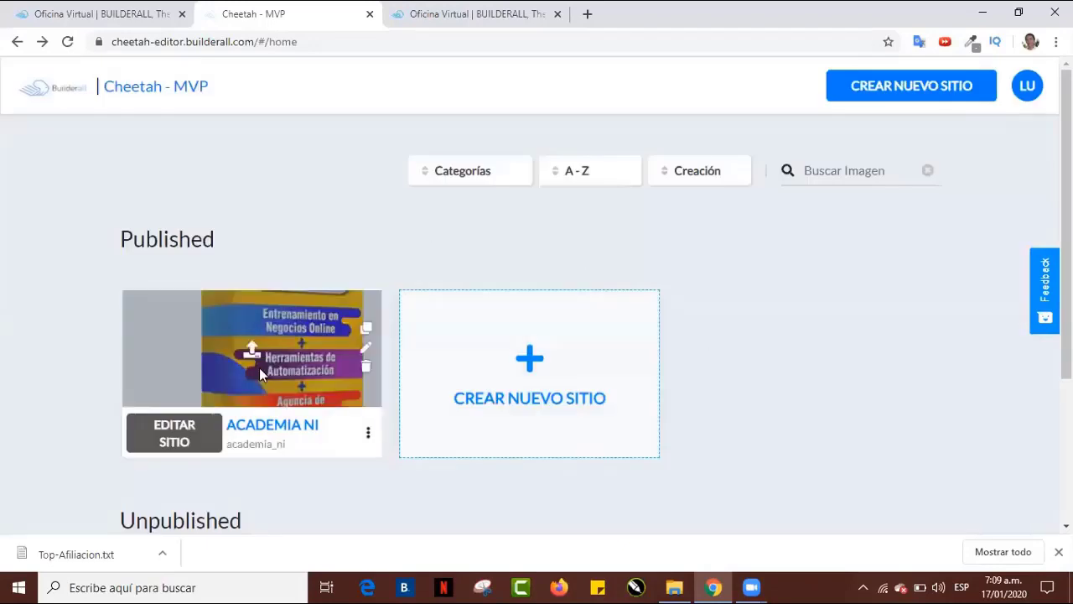
scroll(623, 382, "down", 1)
scroll(624, 382, "down", 2)
scroll(624, 382, "up", 3)
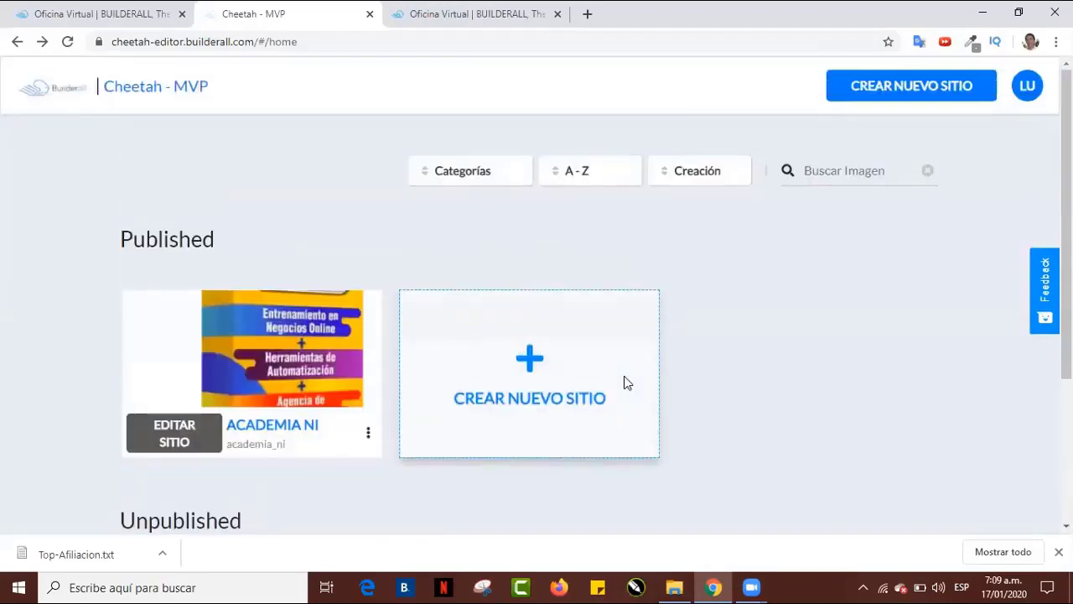
left_click(699, 173)
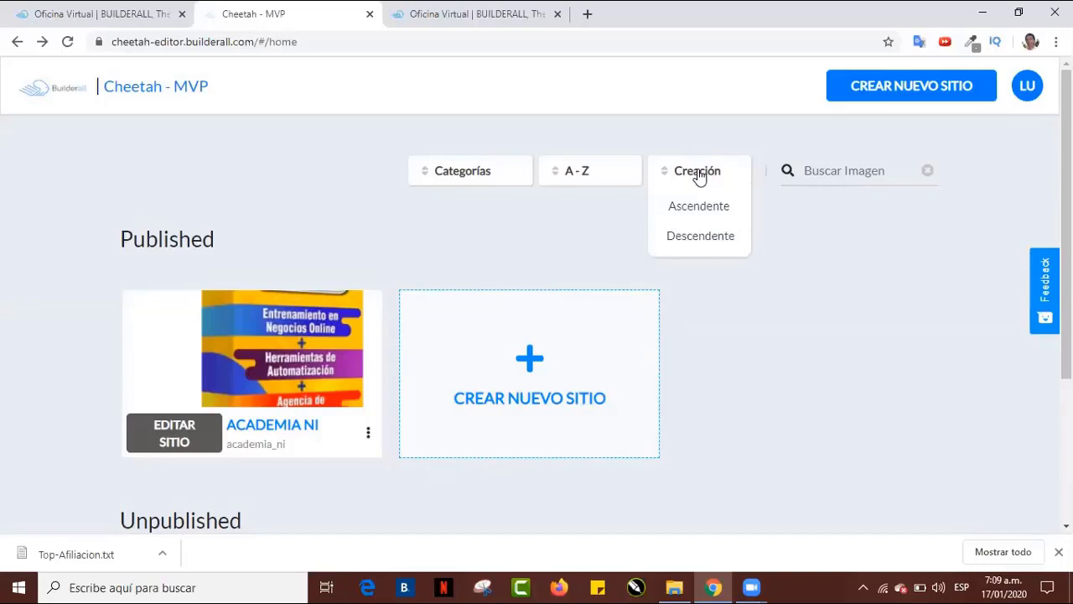
left_click(715, 209)
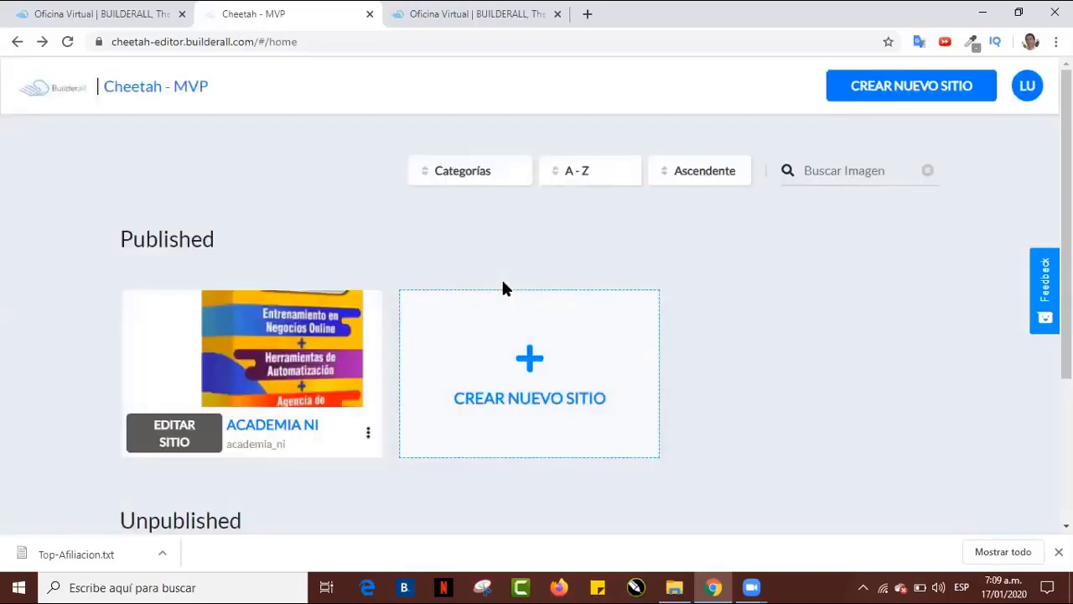
Search the sites for "Academia".
left_click(838, 171)
type("A")
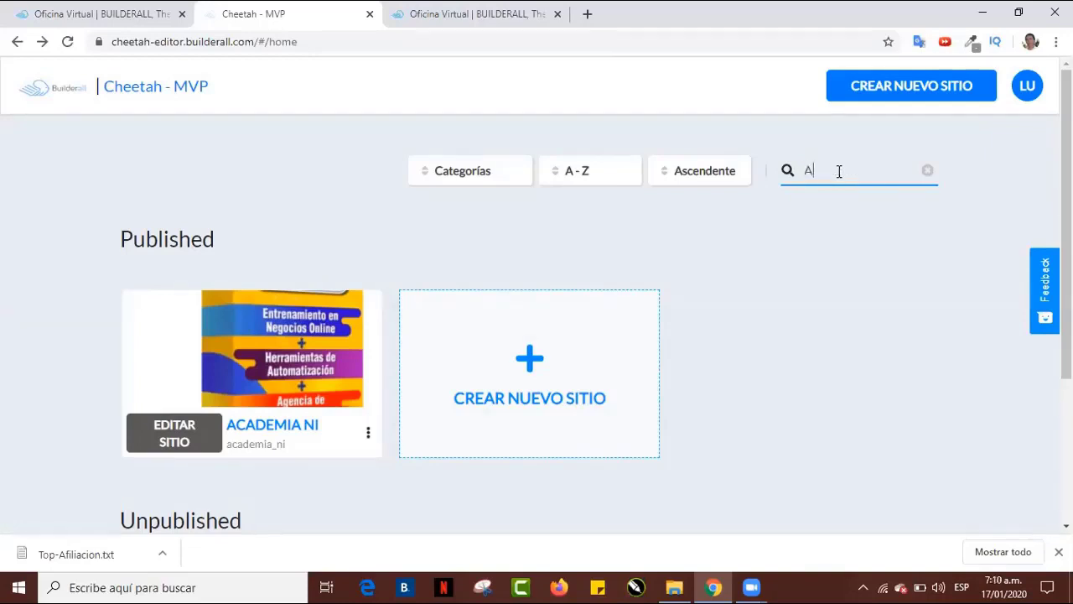
type("cademia")
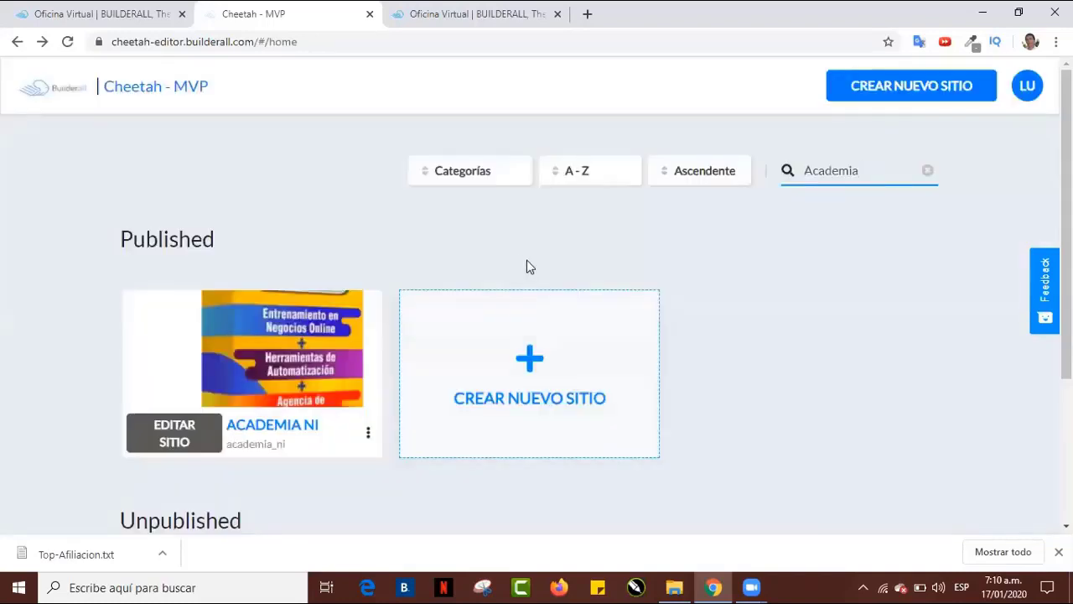
mouse_move(284, 290)
left_click(472, 252)
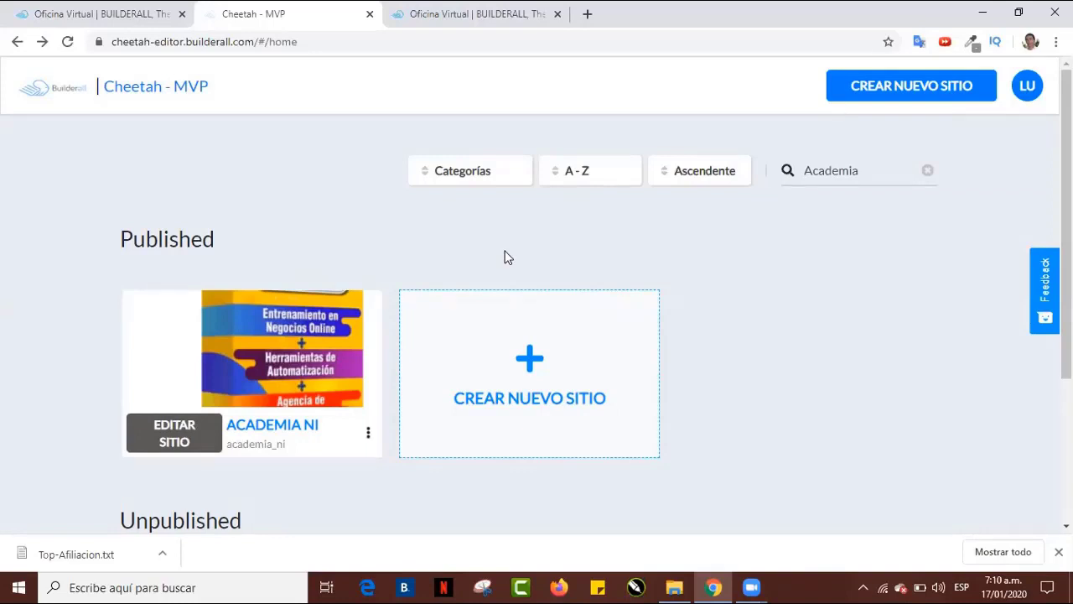
Start a new site and title it "Sitio de Prueba".
scroll(505, 257, "down", 3)
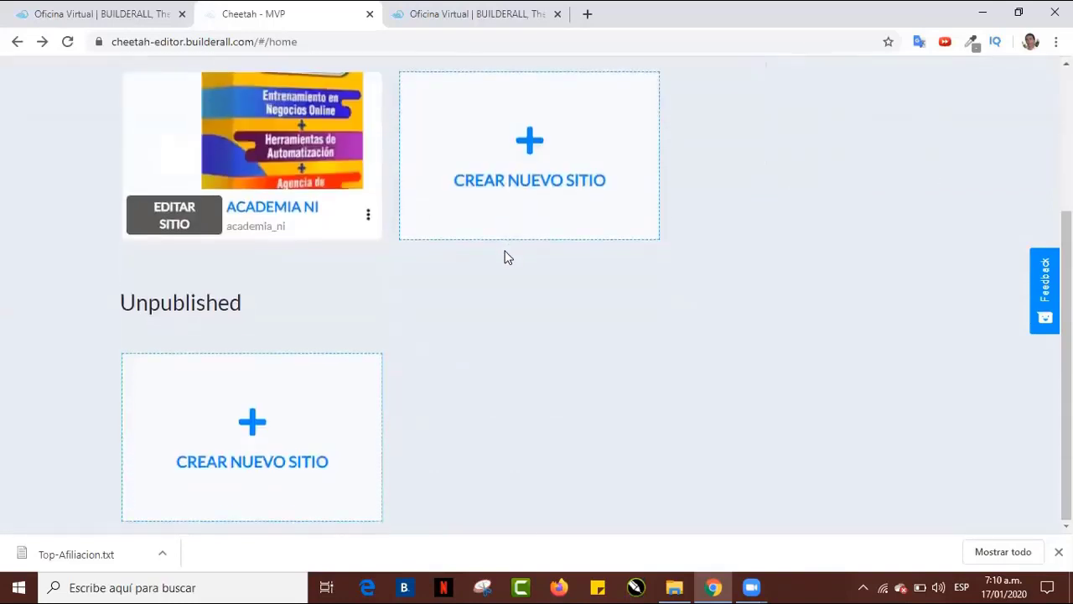
left_click(251, 460)
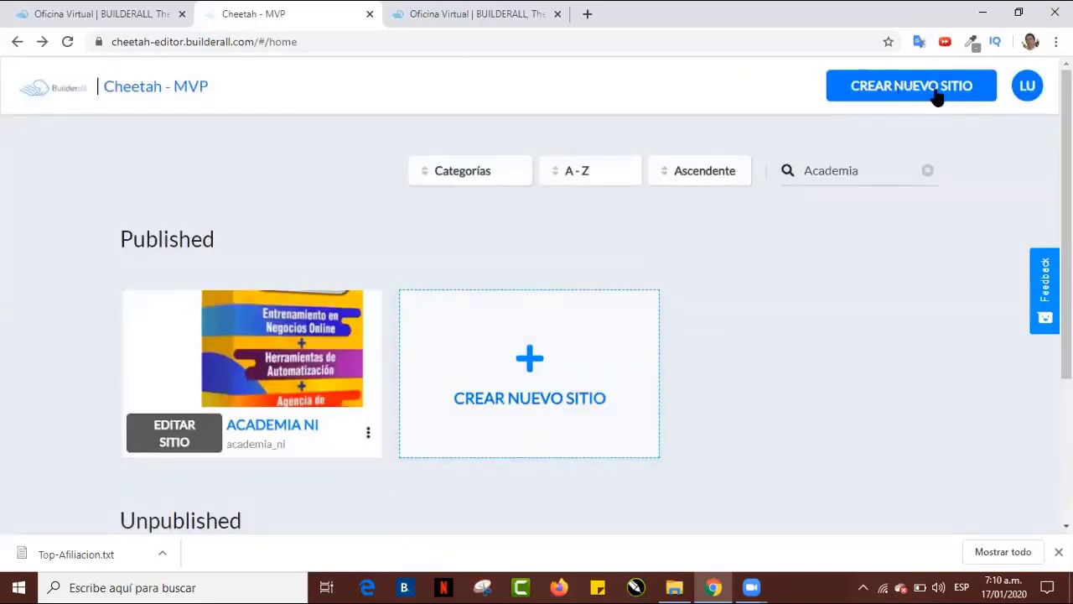
left_click(895, 94)
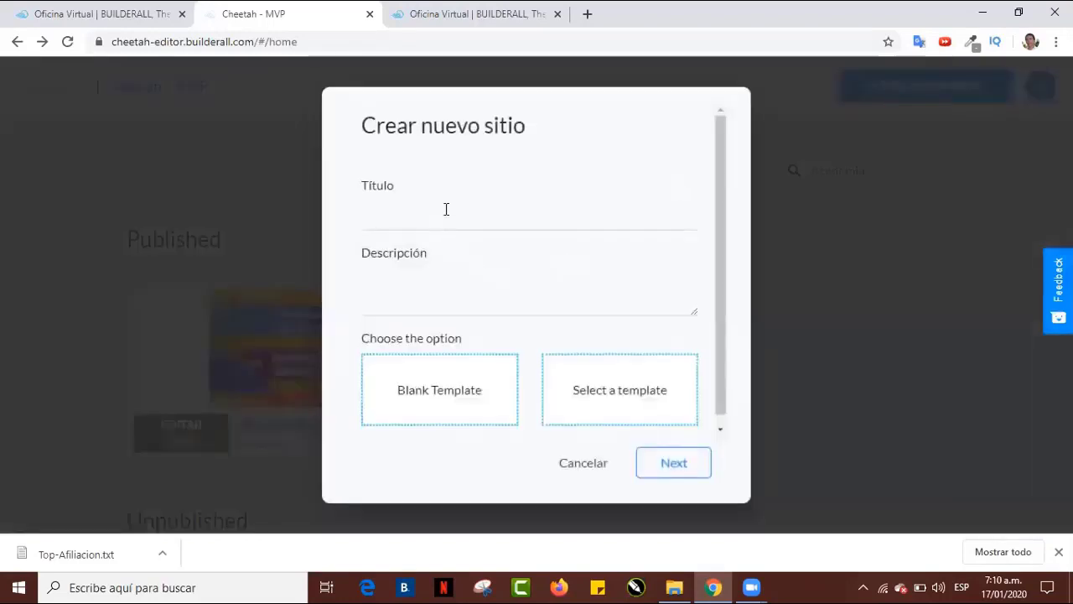
left_click(444, 220)
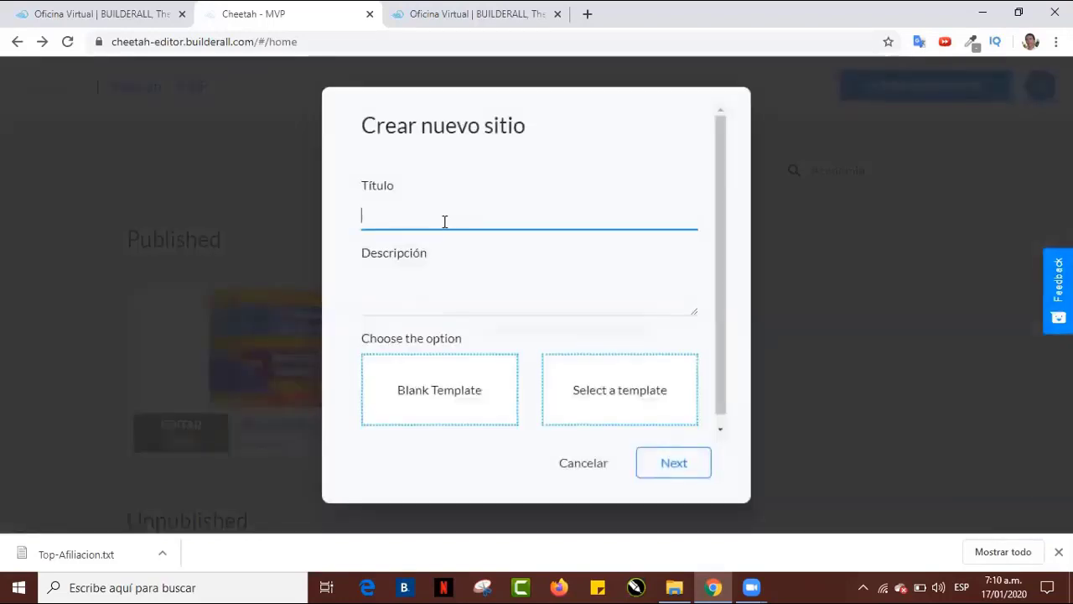
type("Sie")
key("BackSpace")
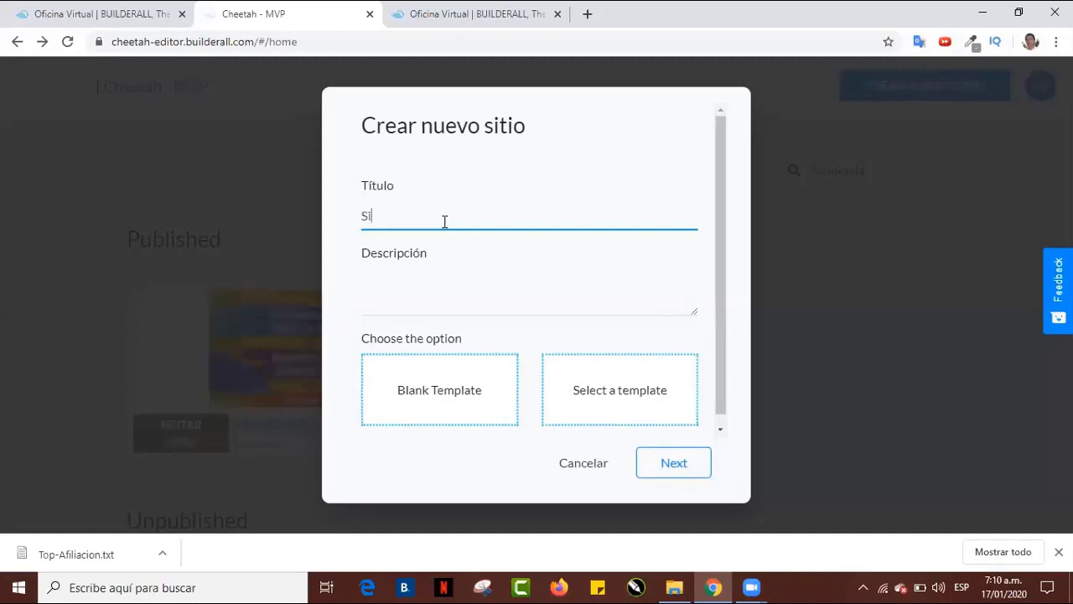
type("tio de Prieba")
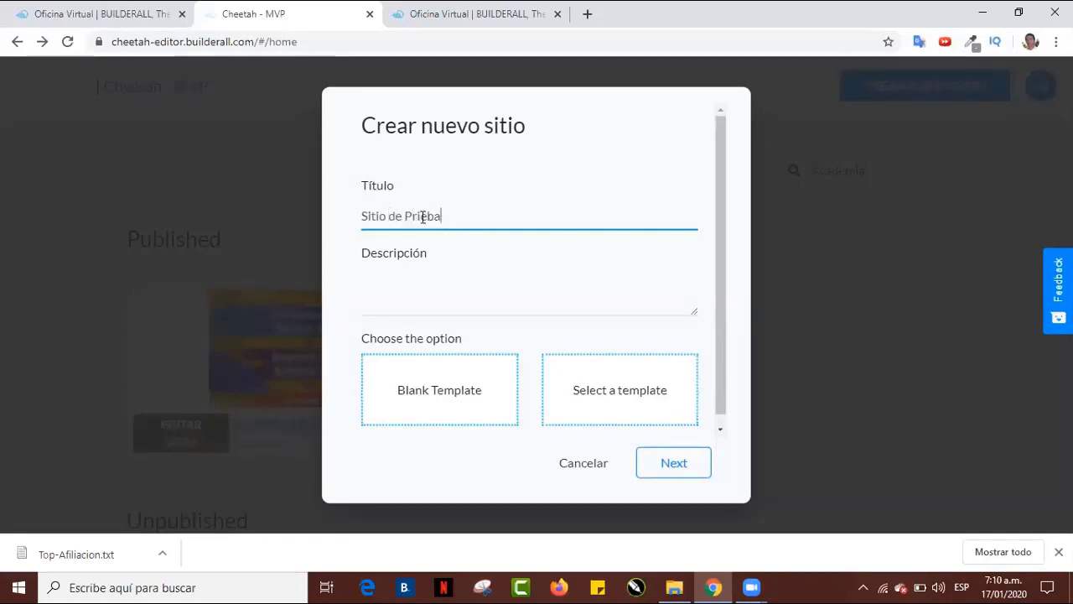
left_click(424, 216)
key("BackSpace")
type("u")
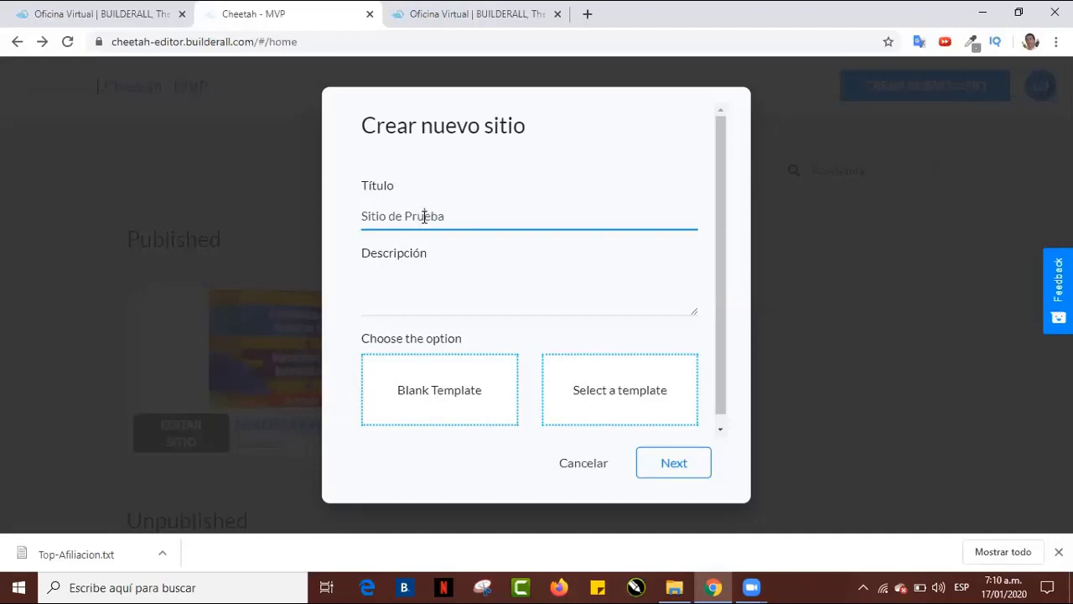
Enter "Sitio de Prueba" as the site description and continue with the option to select a template.
left_click(400, 272)
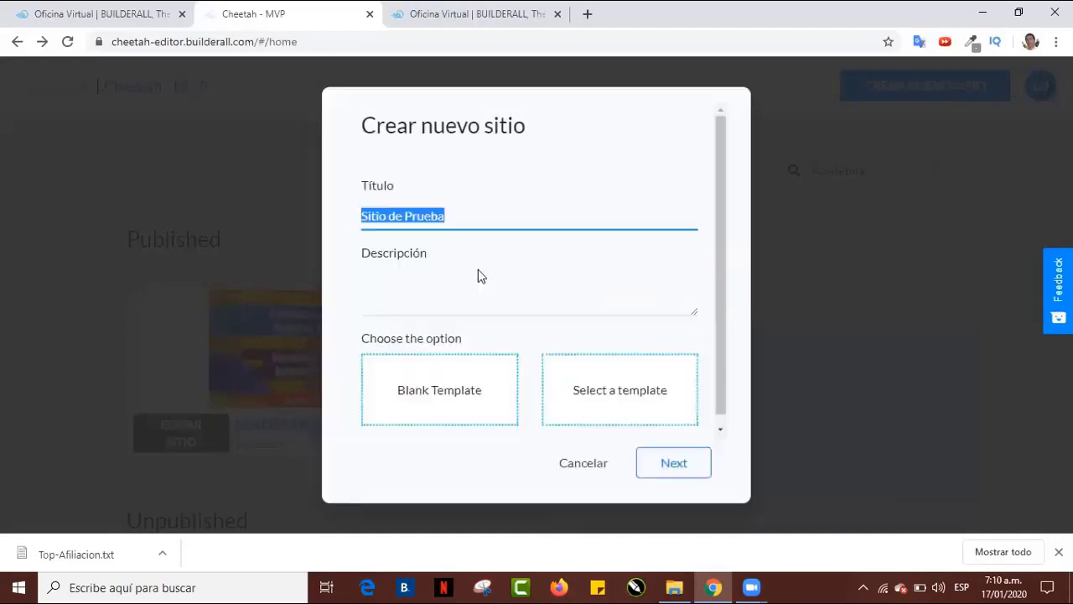
left_click(404, 275)
type("Sitio de Prueba")
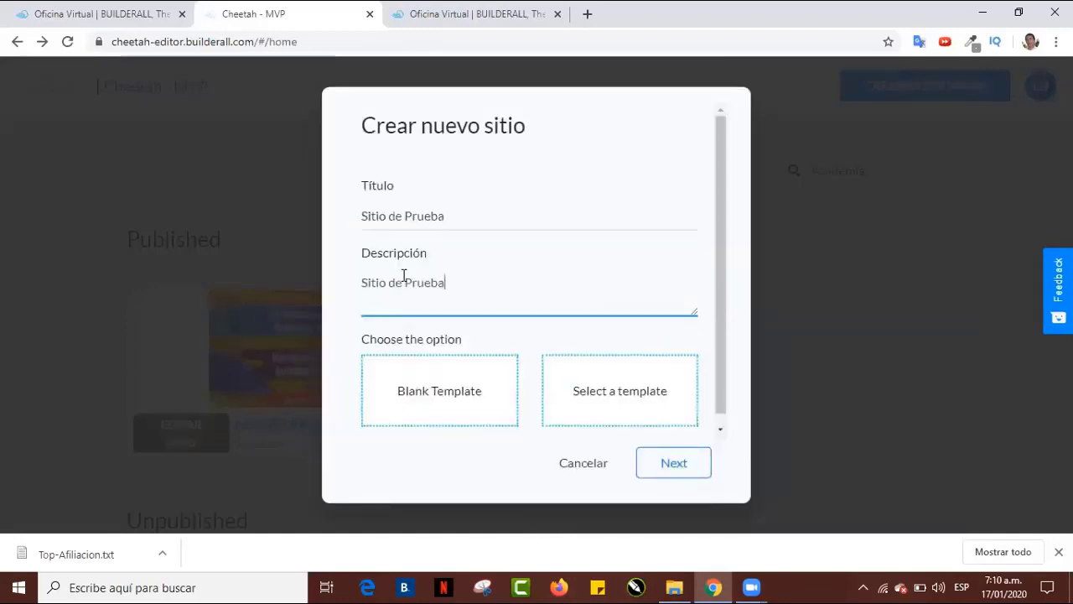
scroll(520, 277, "down", 1)
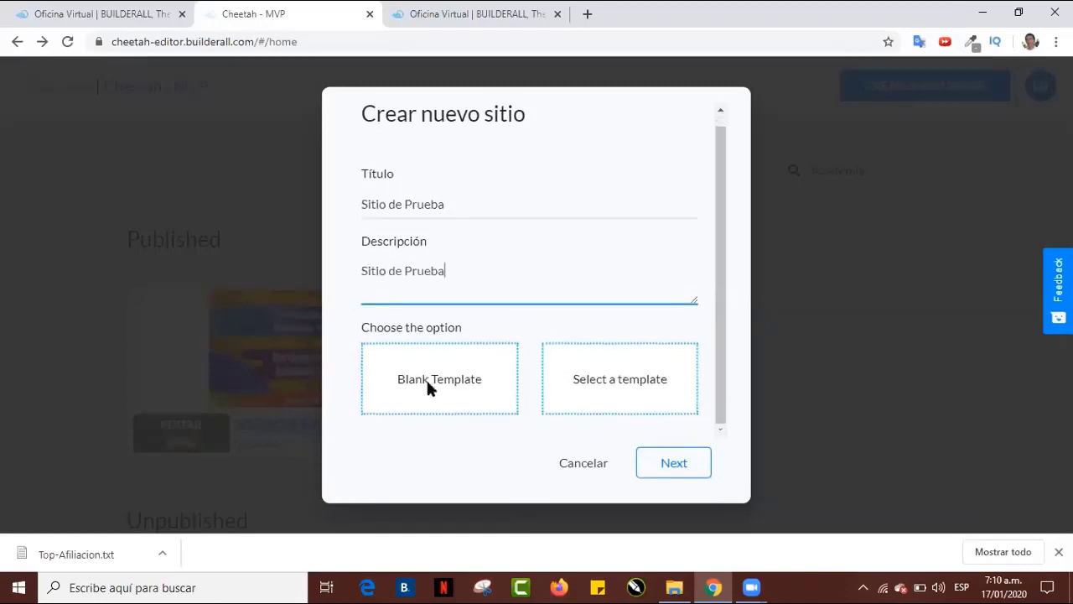
left_click(625, 382)
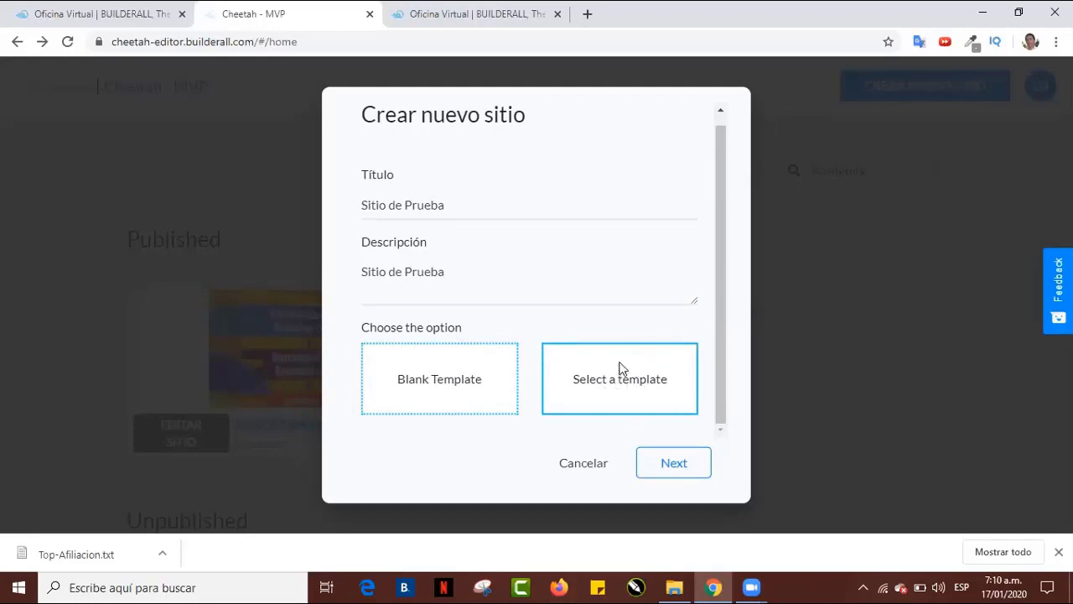
left_click(684, 466)
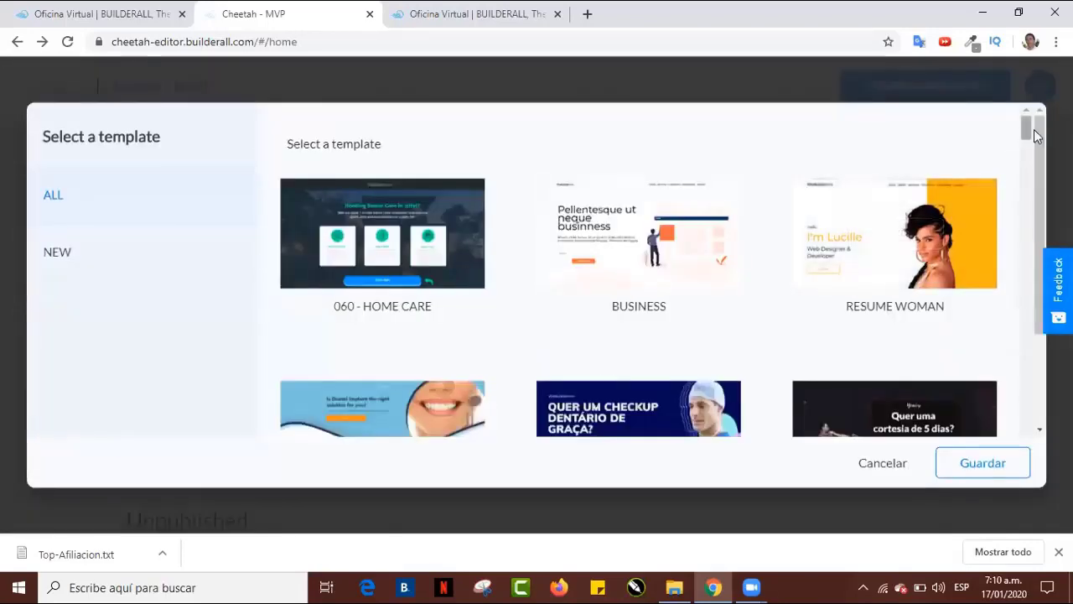
Find the "034 - PERSONAL TRAINER" template in the gallery, open its preview and select the template.
left_click_drag(1030, 132, 1012, 224)
left_click(398, 235)
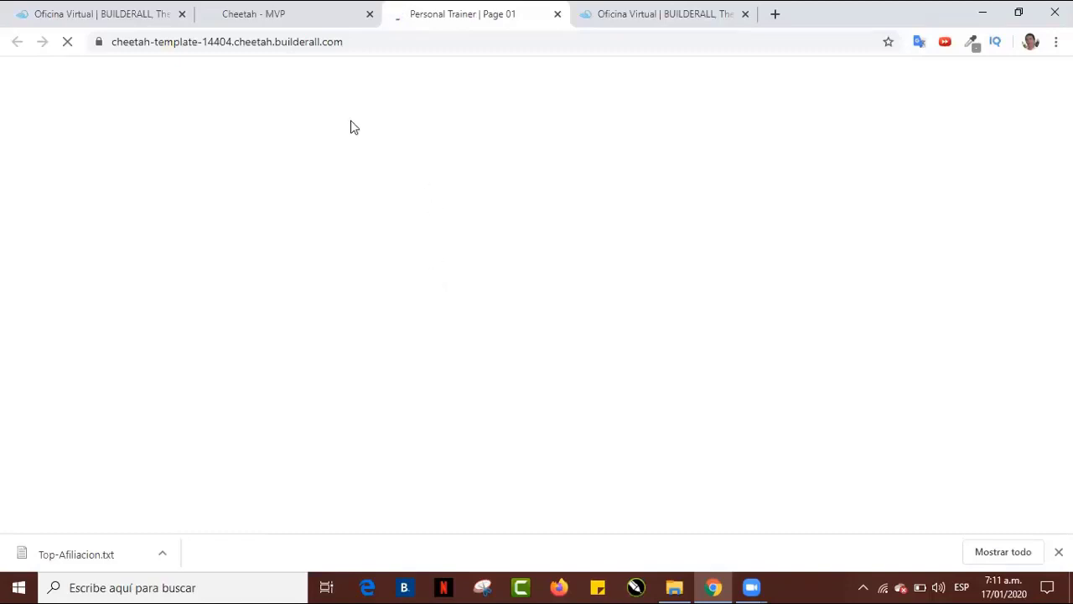
left_click(285, 12)
left_click(383, 243)
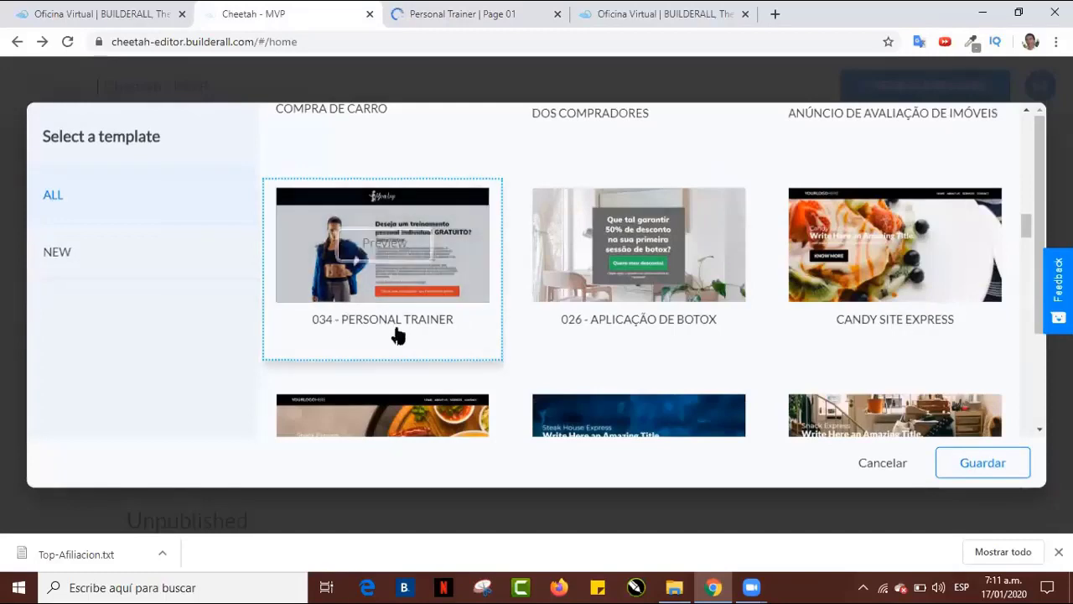
Look over the Personal Trainer preview page and save the new site with that template.
left_click(438, 11)
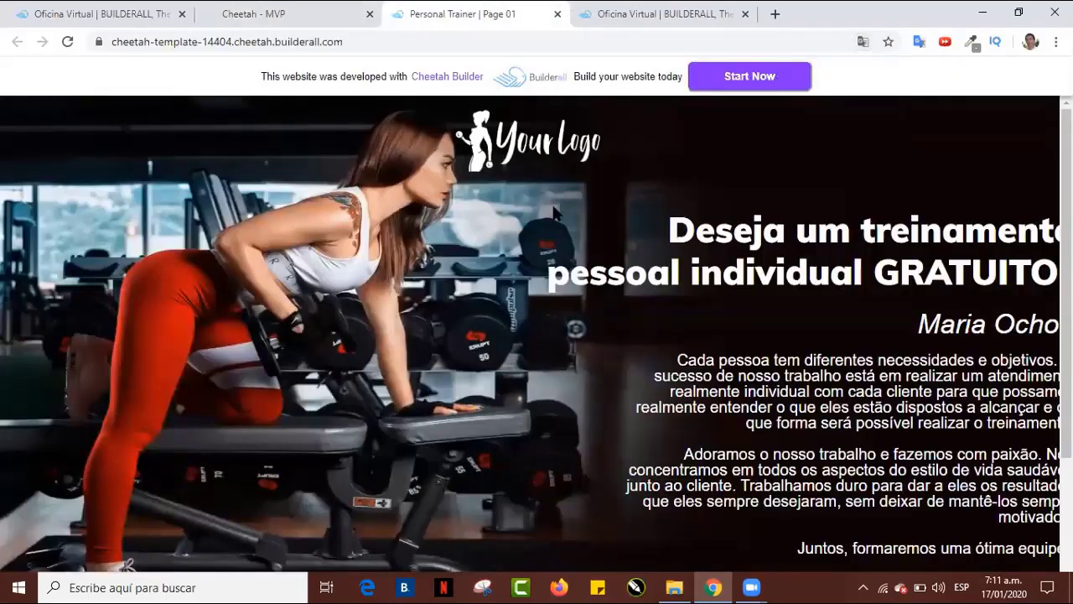
scroll(553, 214, "down", 3)
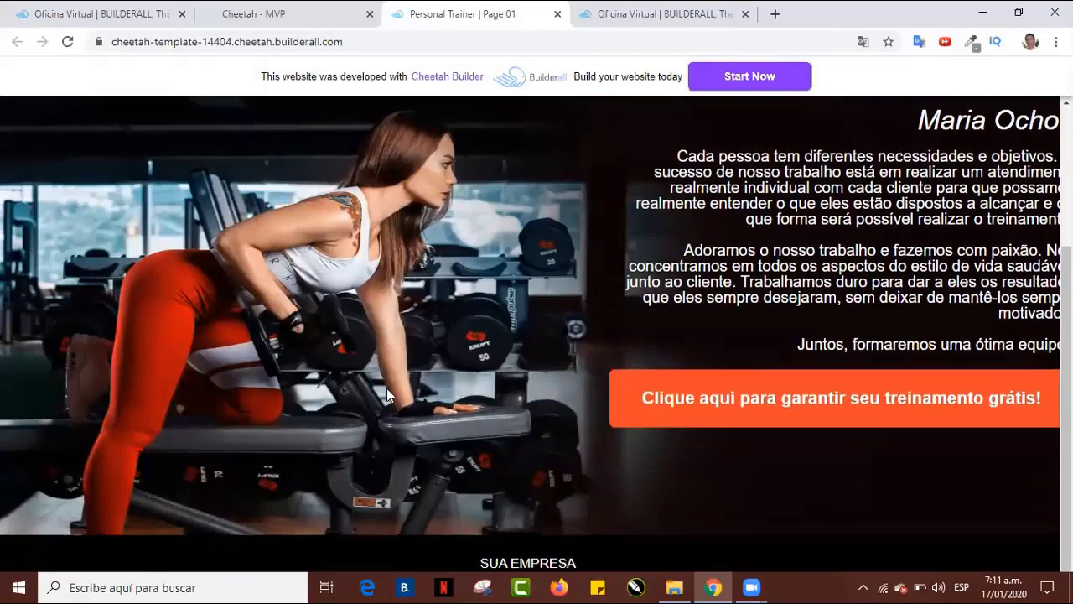
scroll(387, 388, "up", 3)
left_click(310, 15)
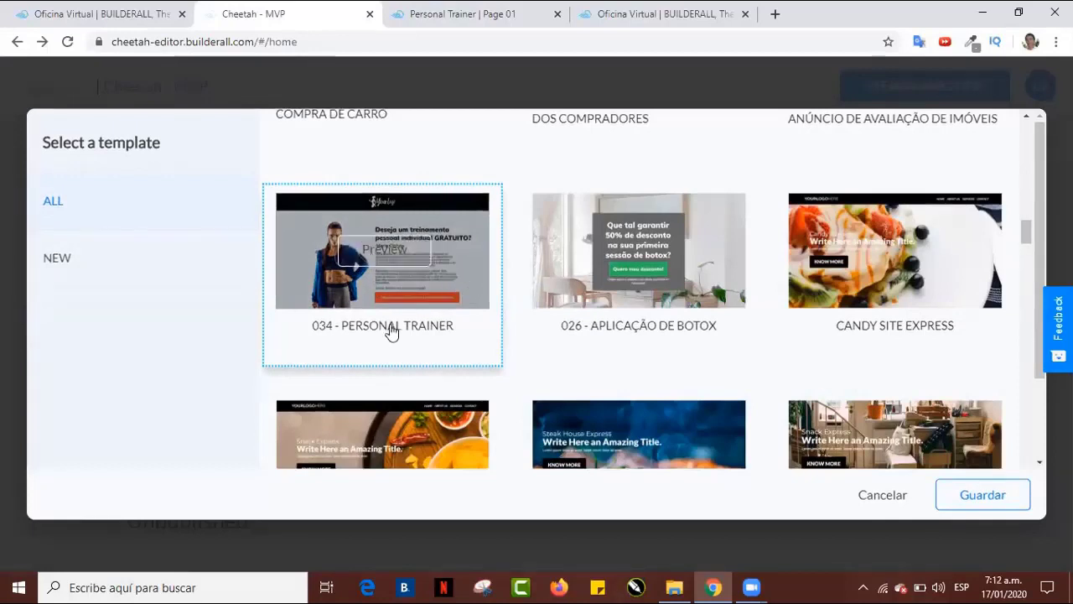
left_click(986, 498)
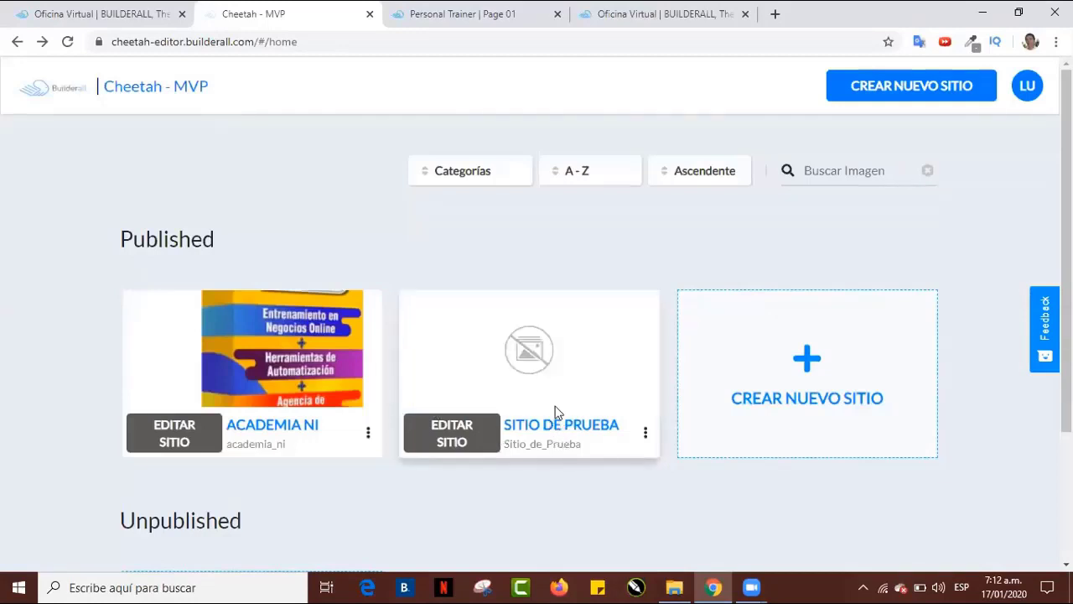
Set the "play" image from the user files as the Sitio de Prueba thumbnail and reload the site overview.
mouse_move(216, 343)
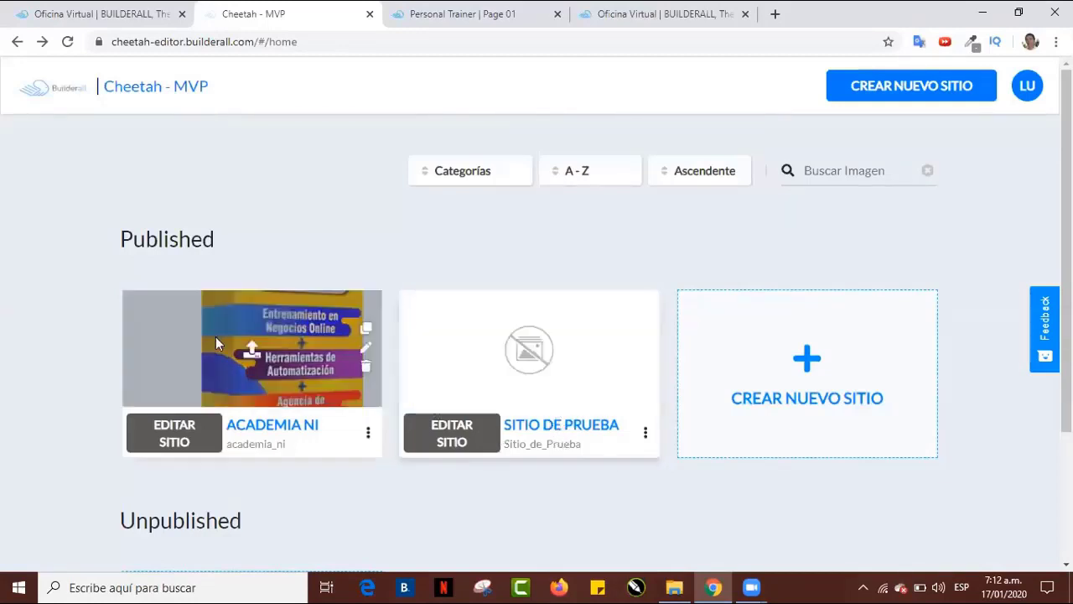
mouse_move(490, 344)
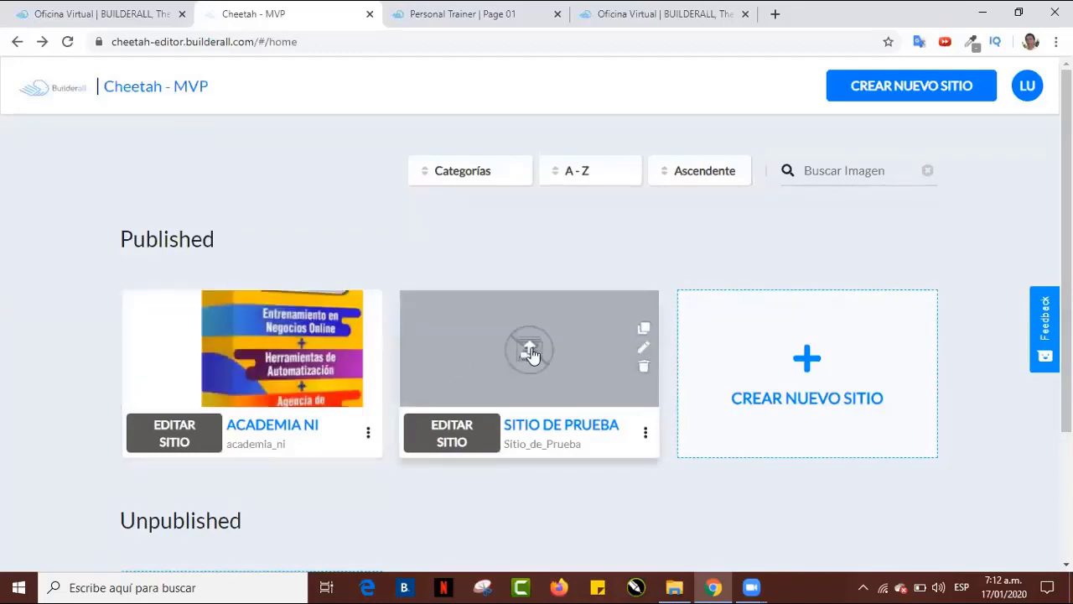
left_click(530, 352)
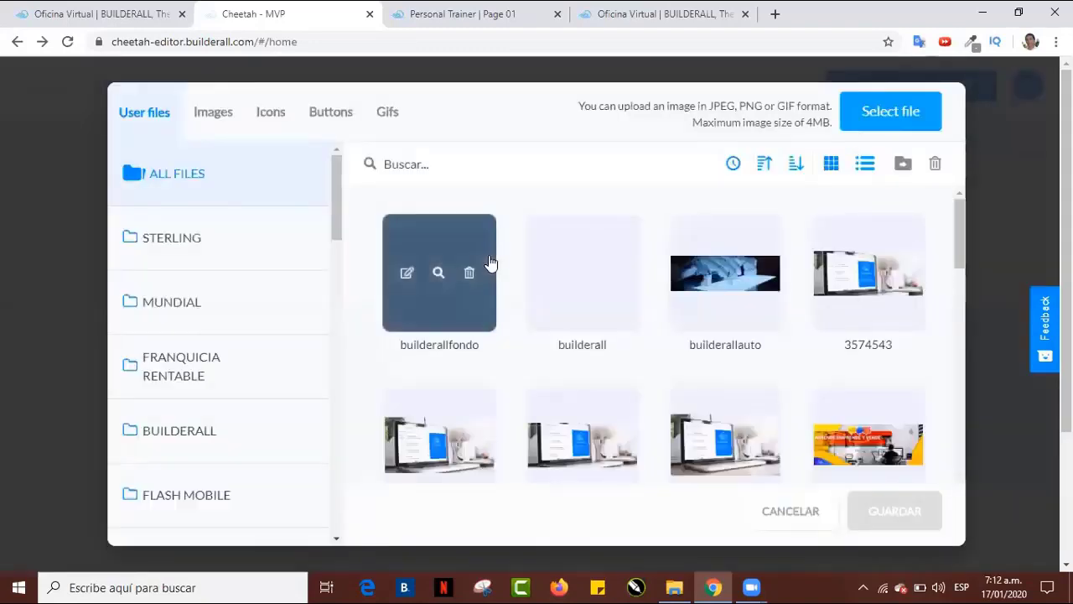
mouse_move(864, 297)
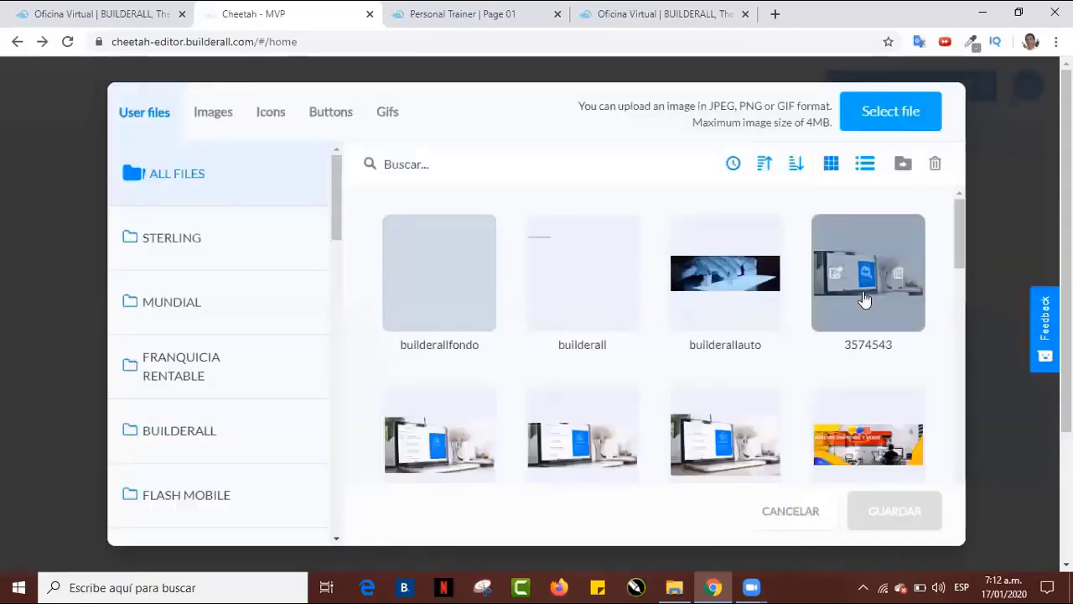
left_click_drag(965, 229, 957, 317)
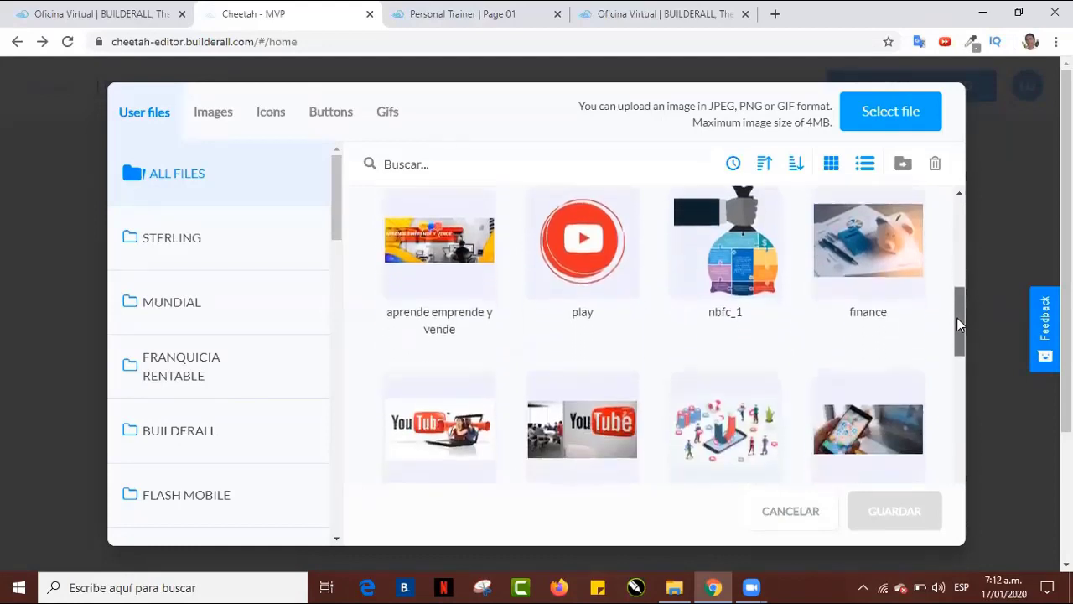
left_click(599, 213)
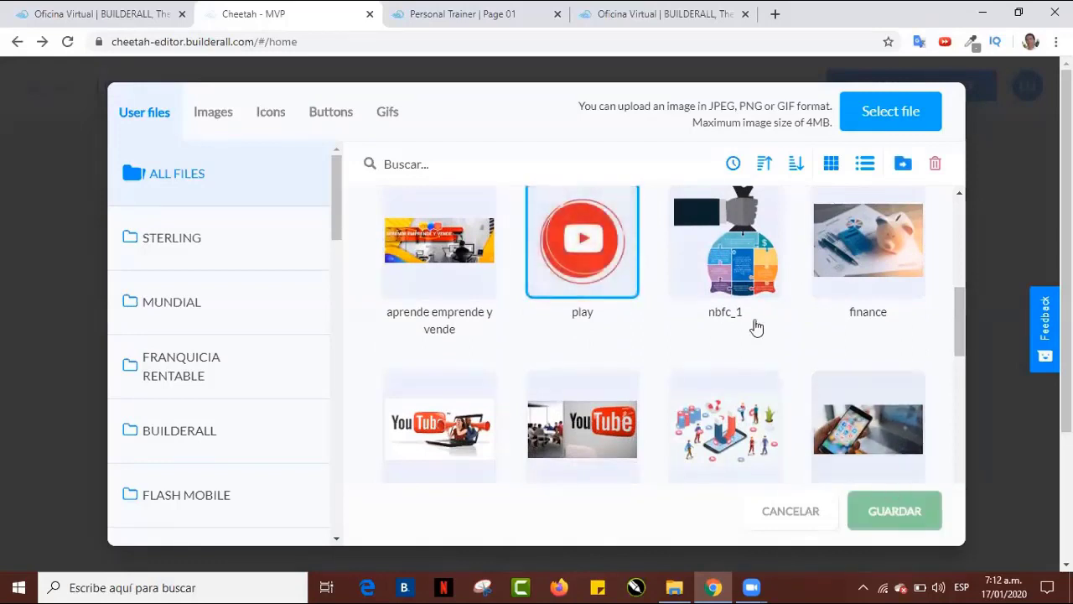
key("F5")
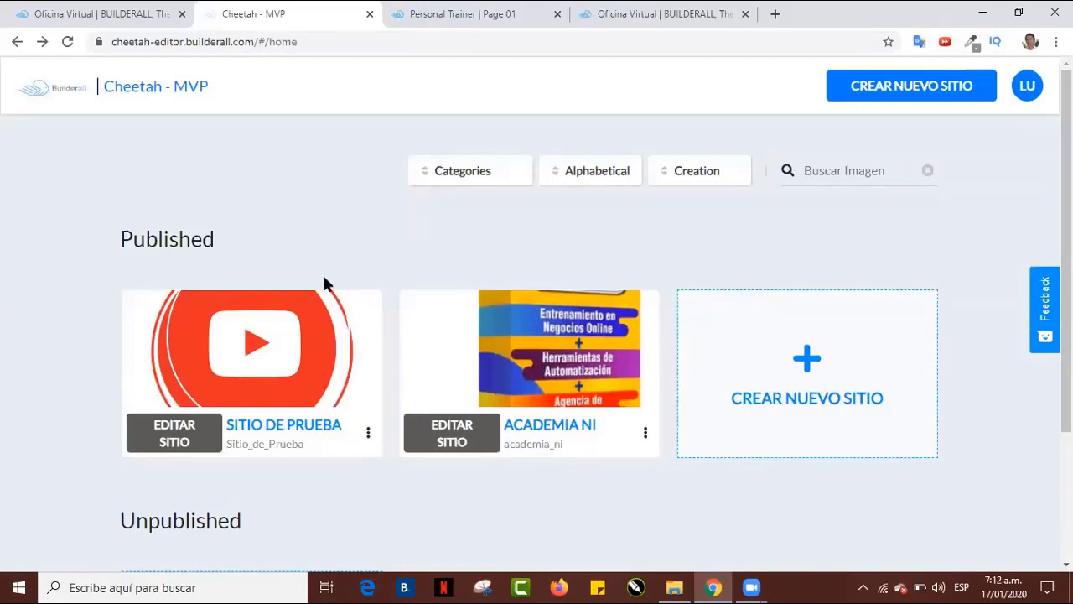
Review the available actions for Sitio de Prueba and open the site for editing to examine its pages.
mouse_move(303, 382)
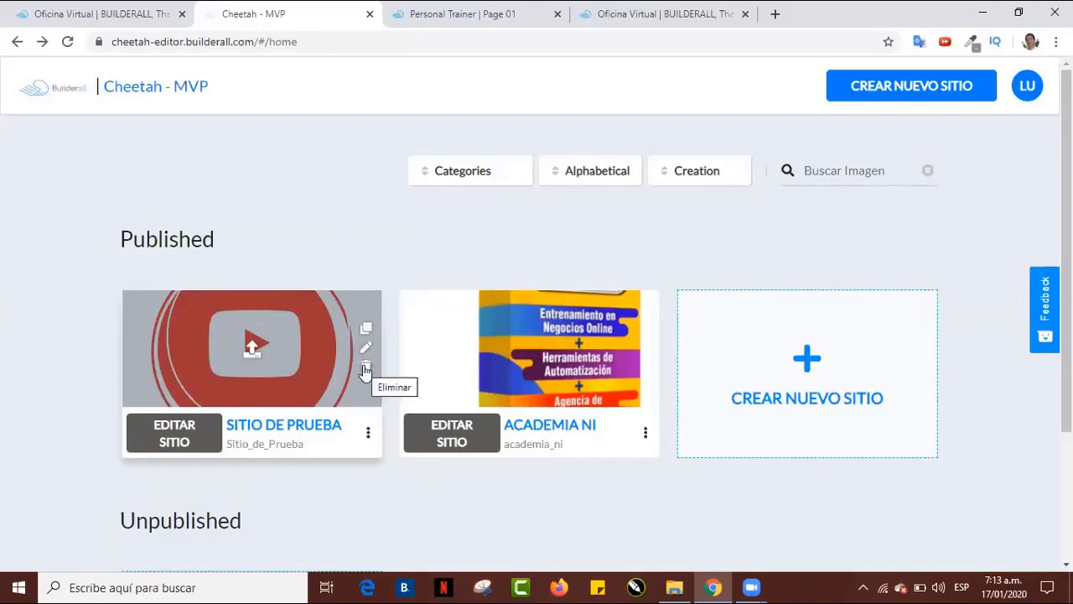
left_click(369, 433)
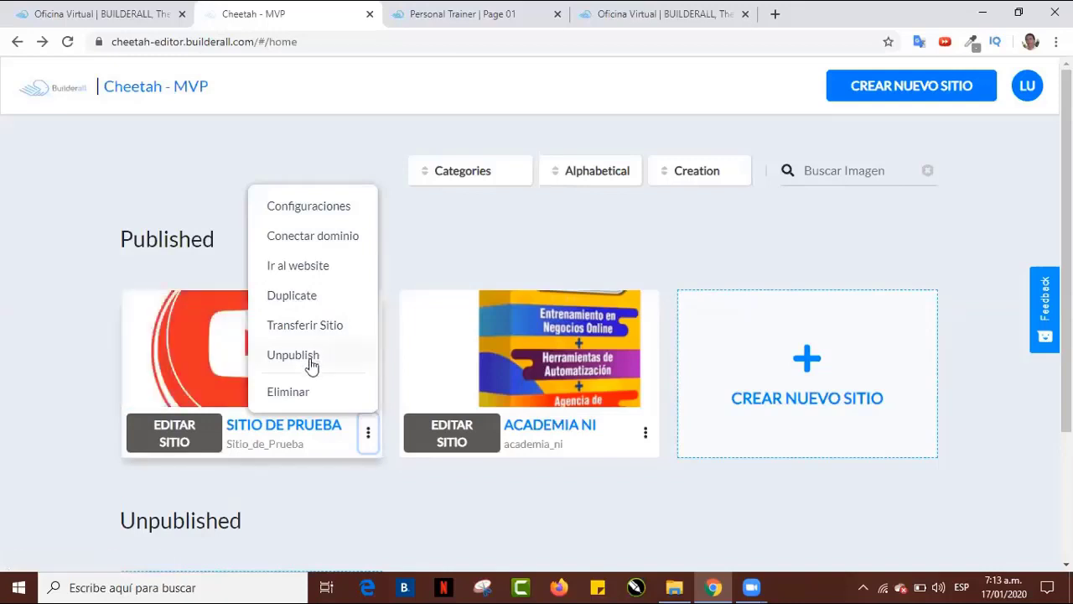
left_click(176, 435)
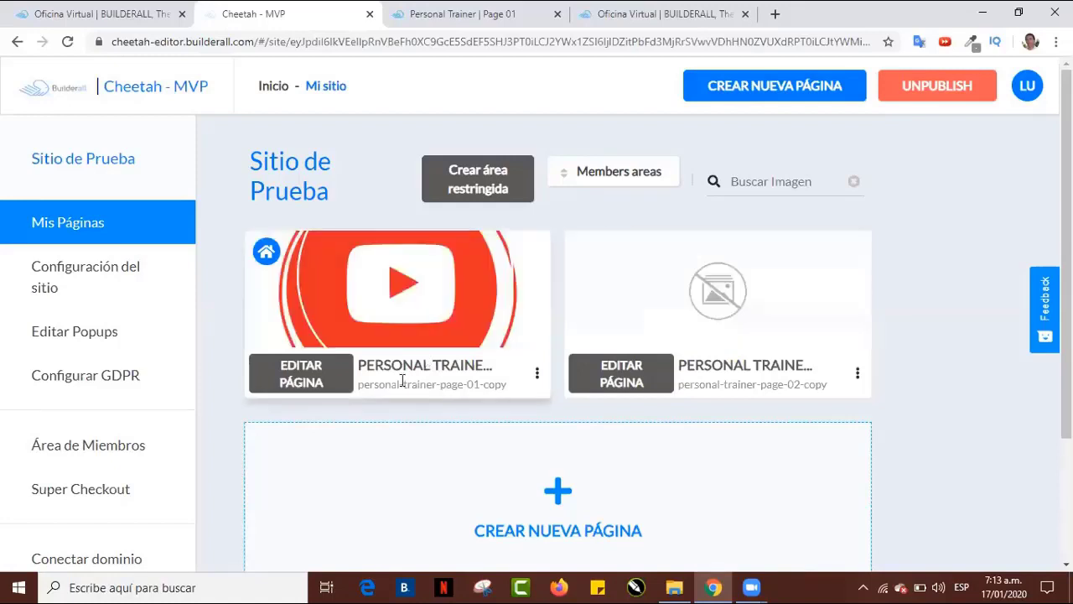
mouse_move(404, 321)
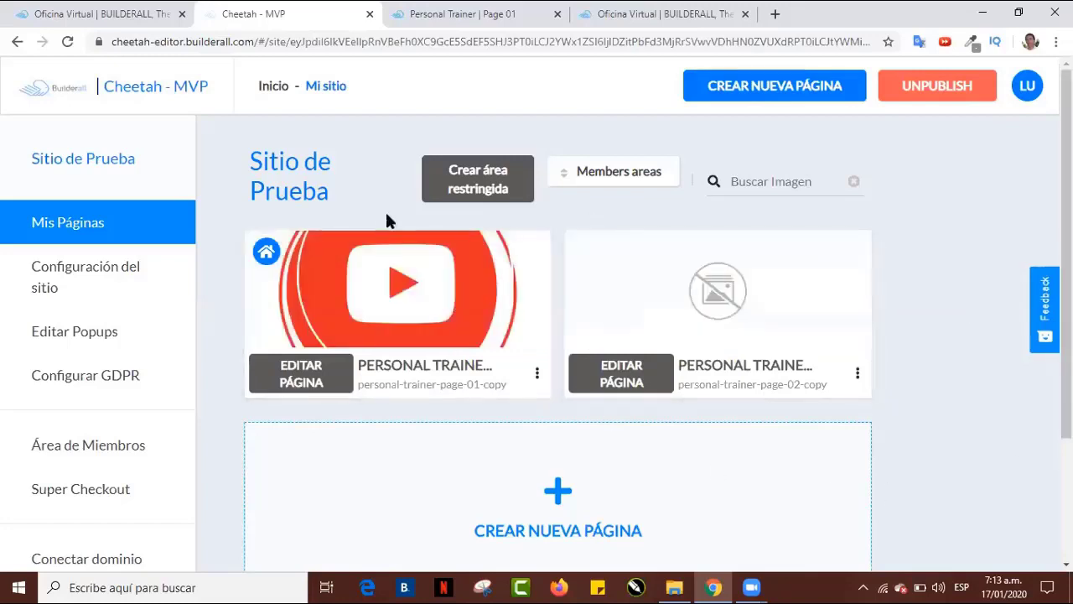
mouse_move(825, 272)
Open the configuration of Sitio de Prueba and review the title separator choices.
left_click(100, 274)
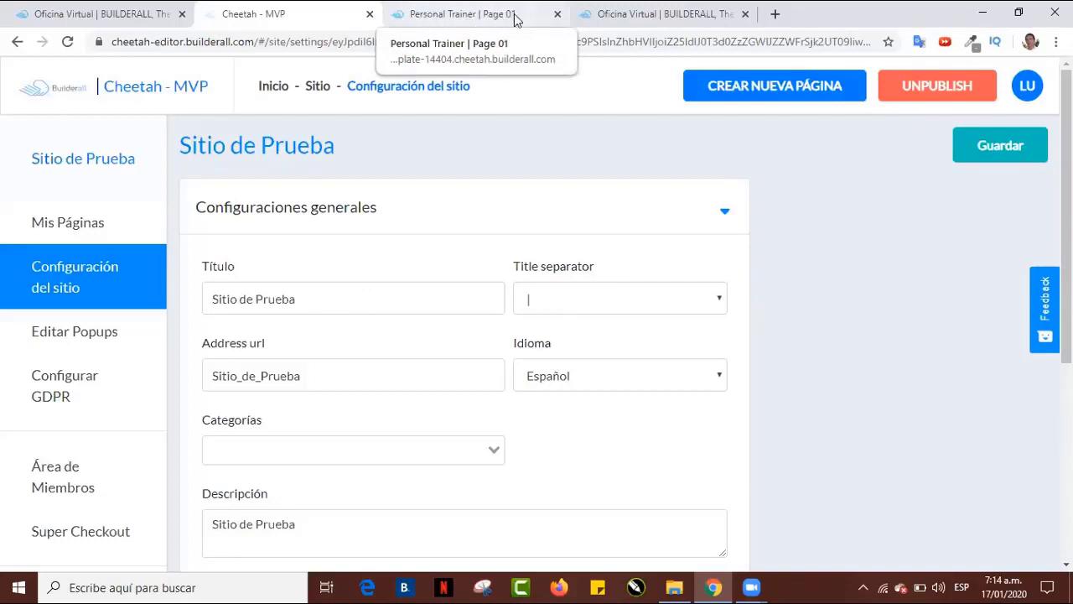
left_click(720, 304)
left_click(575, 303)
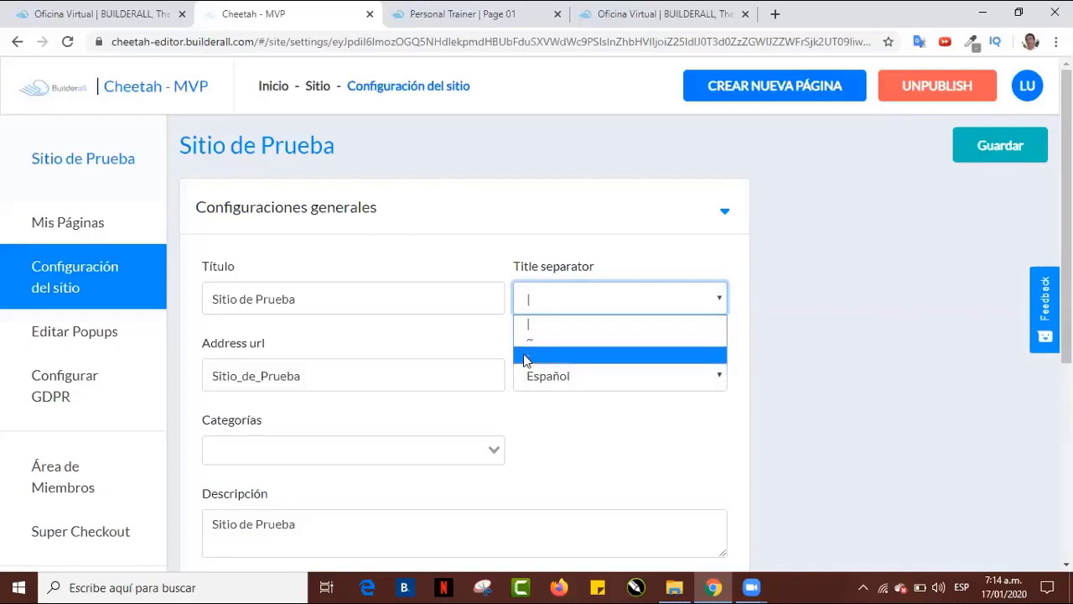
left_click(390, 432)
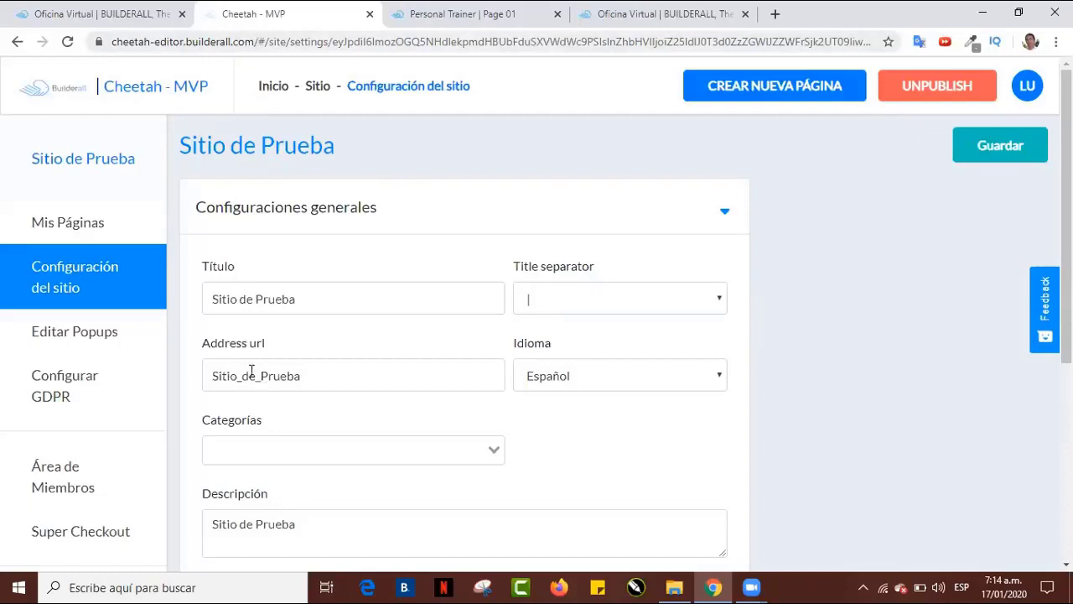
Check the site's language setting and assign the site to the "Marketing Digital" category.
left_click(613, 386)
left_click(613, 384)
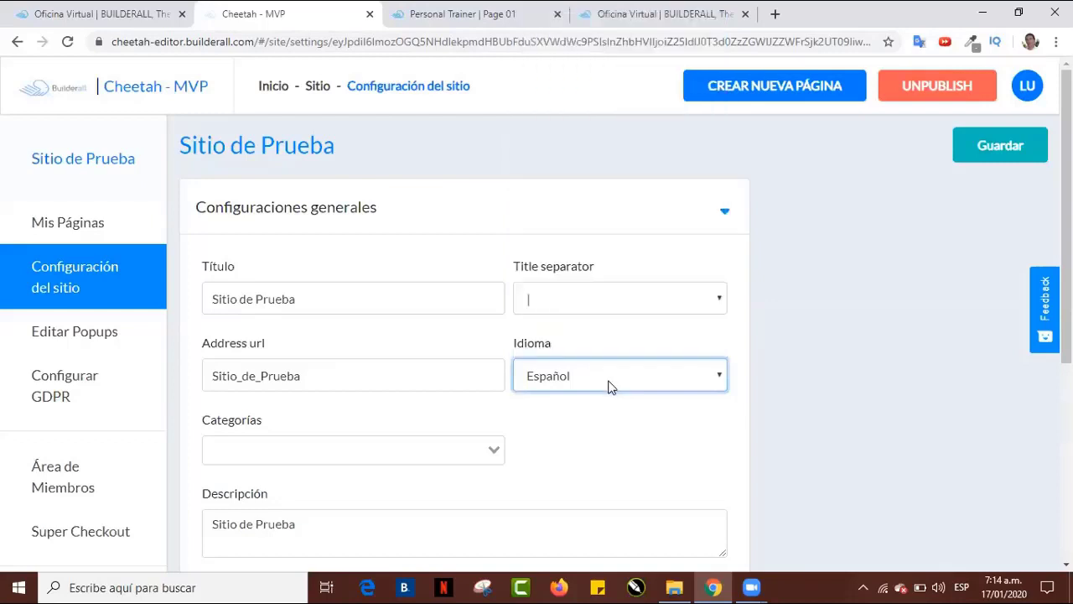
left_click(491, 449)
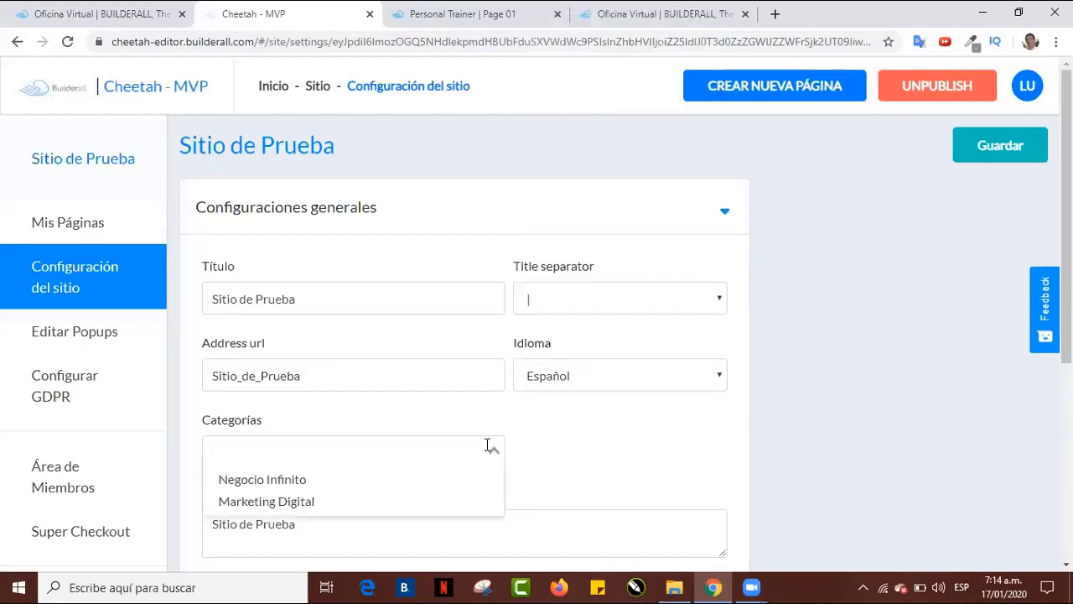
left_click(247, 502)
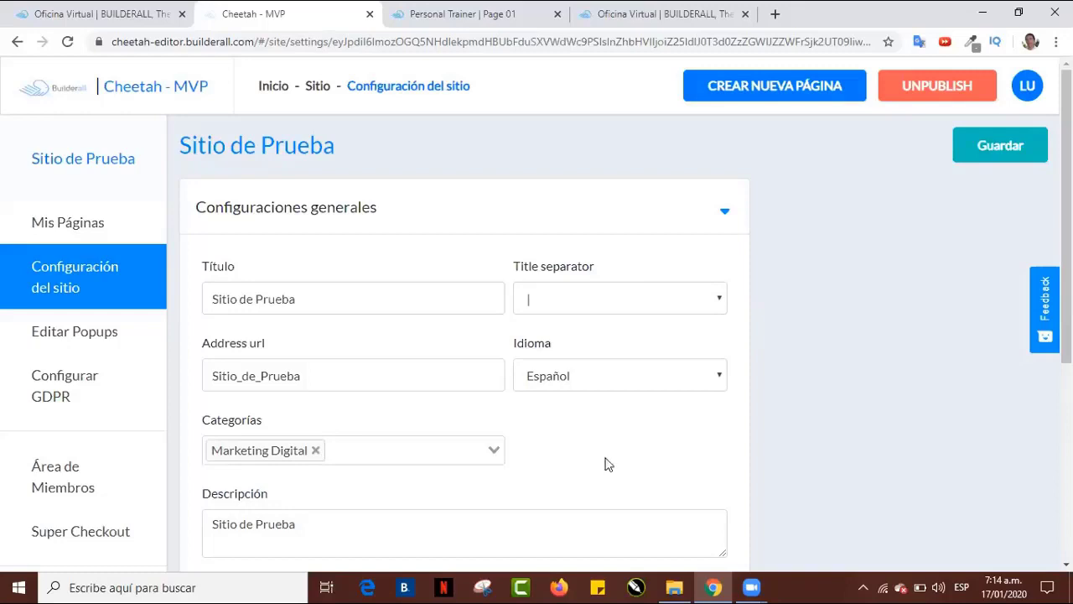
Add the "Negocio Infinito" category alongside "Marketing Digital" and remove it again.
left_click(494, 450)
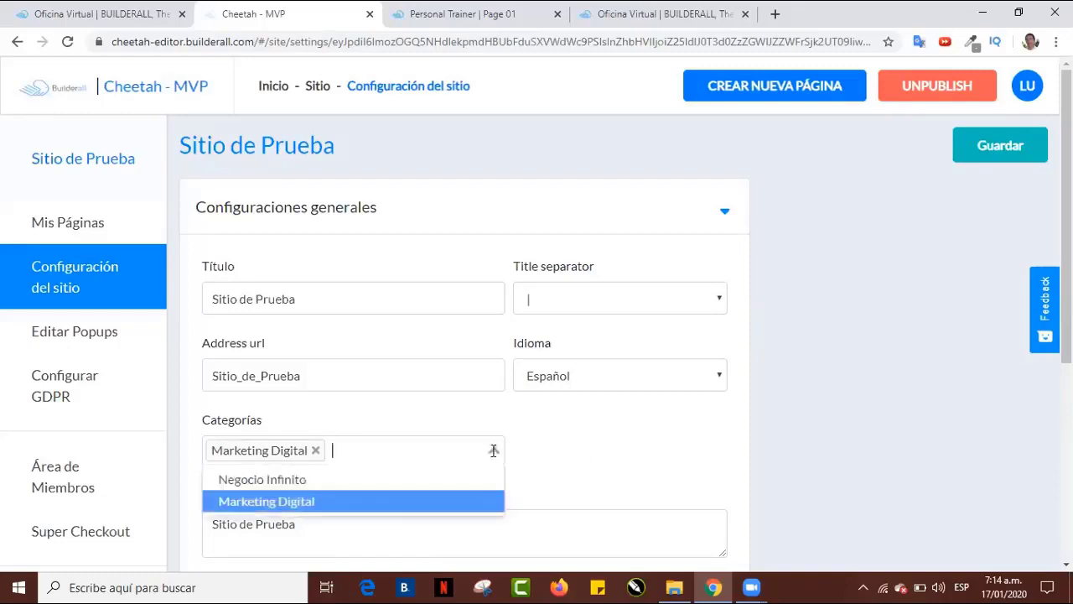
left_click(346, 485)
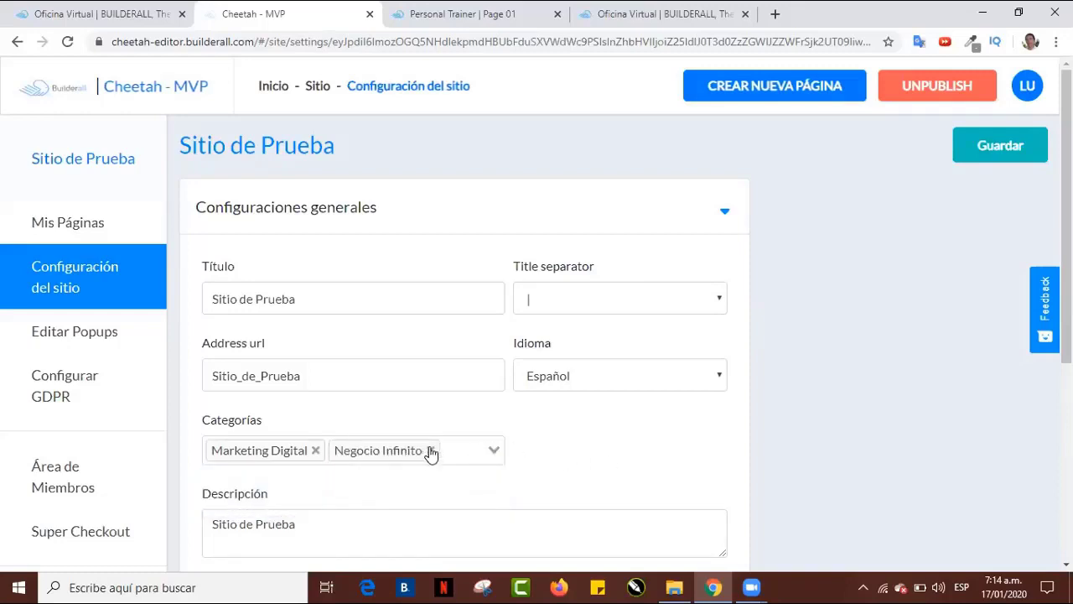
left_click(430, 451)
Enable CRM for the site and set the "play" image from the user files as its favicon.
scroll(647, 427, "down", 4)
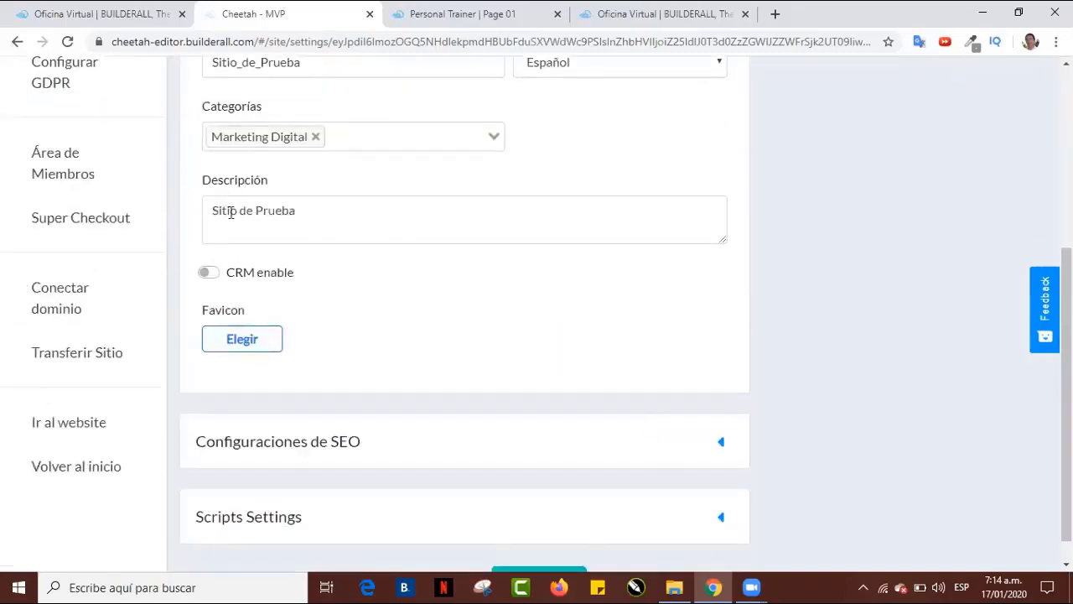
left_click(209, 273)
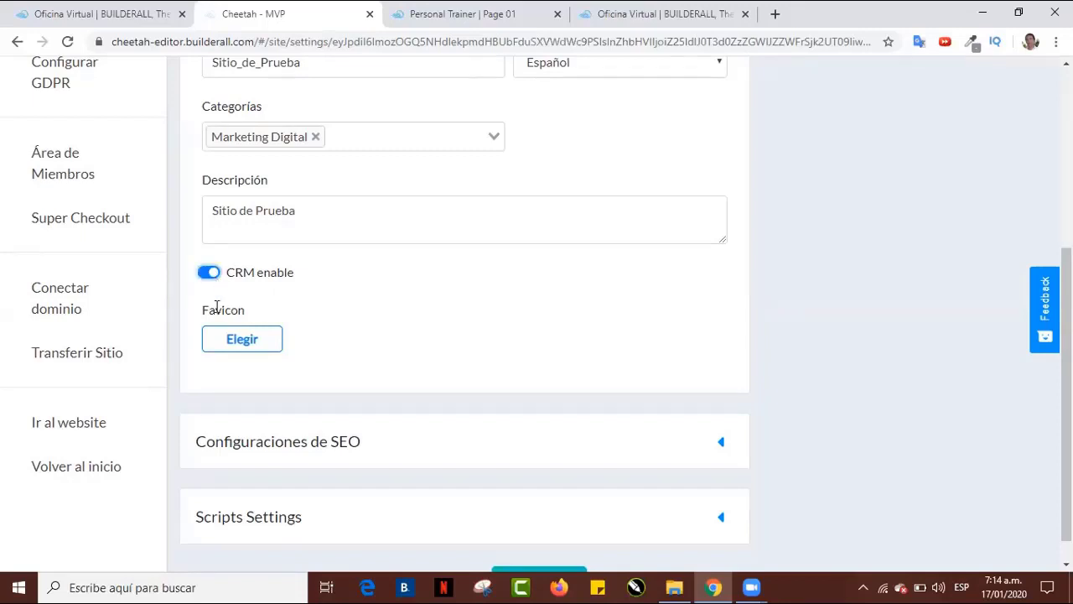
left_click(241, 341)
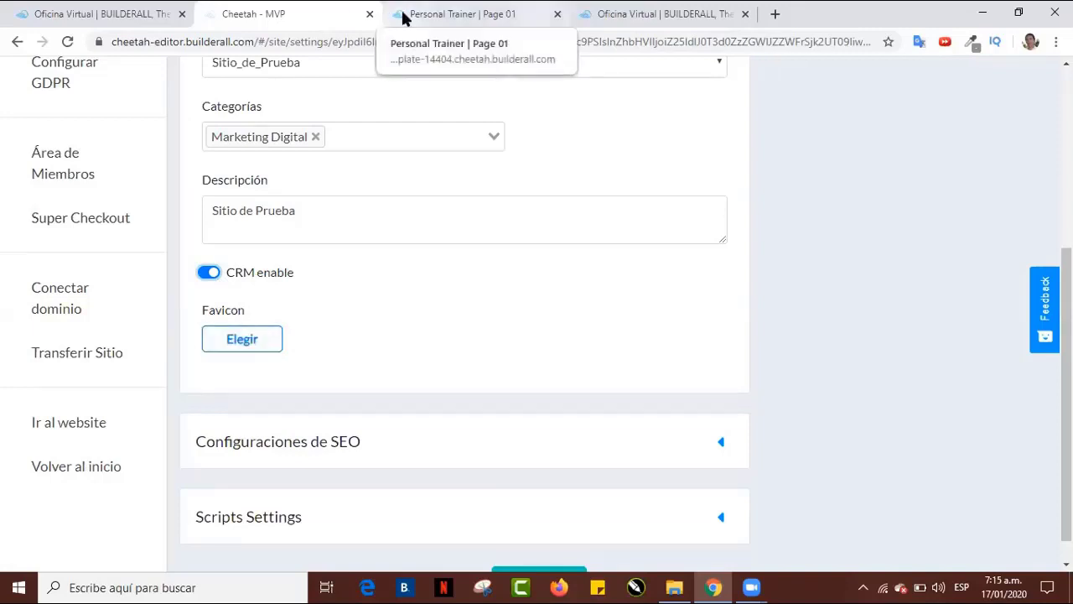
left_click(240, 349)
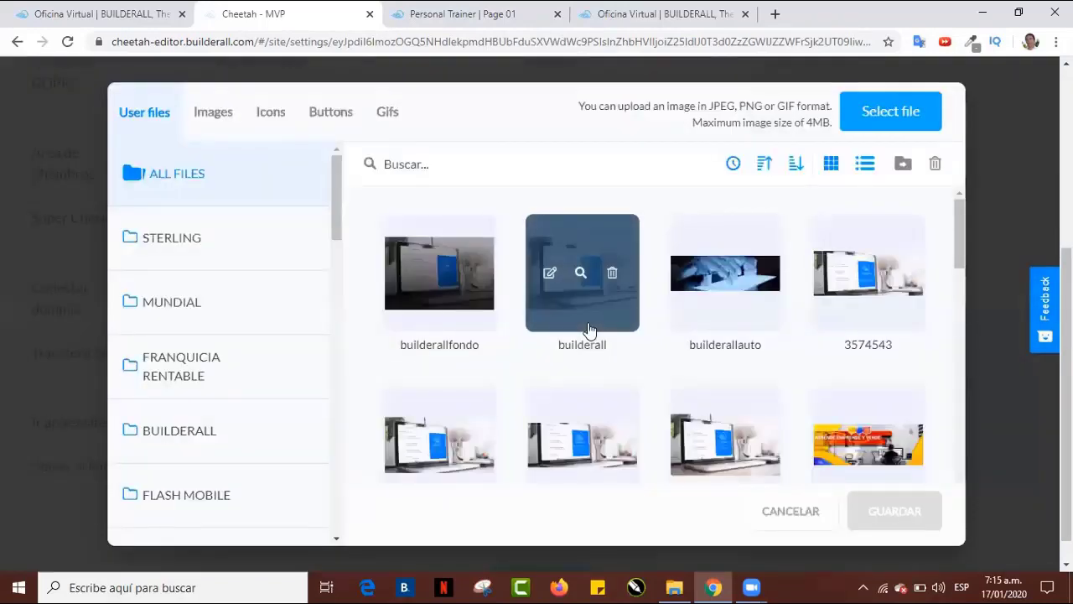
scroll(624, 336, "down", 5)
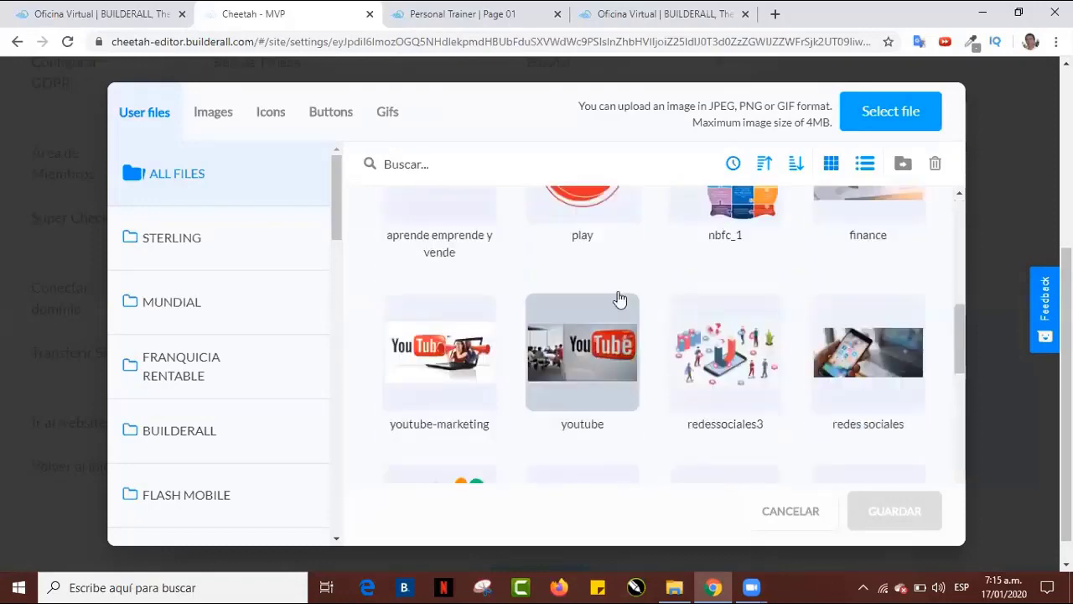
scroll(617, 296, "up", 1)
left_click(590, 251)
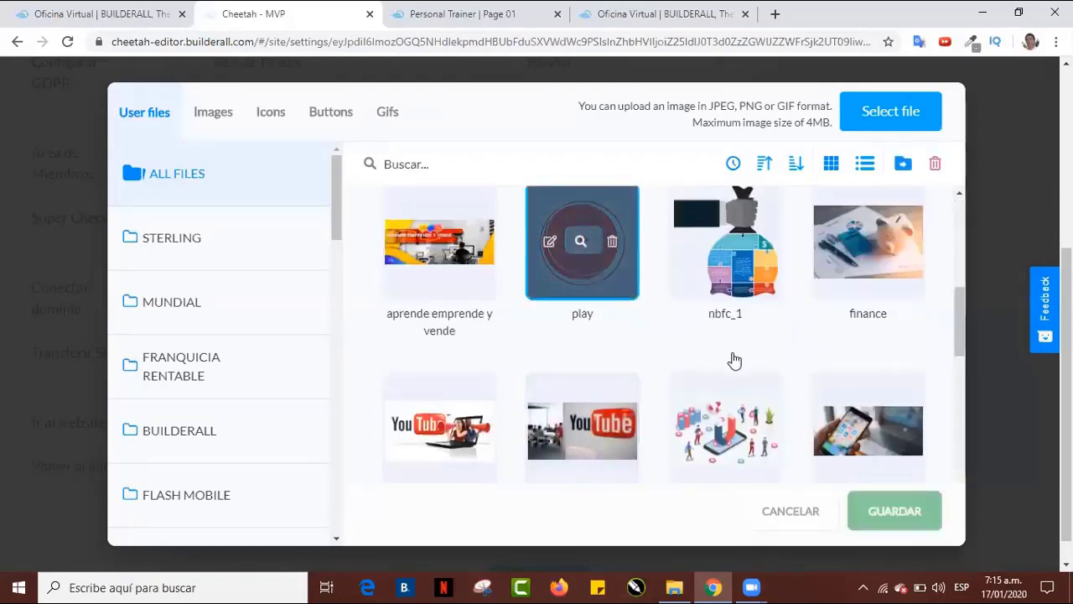
left_click(927, 494)
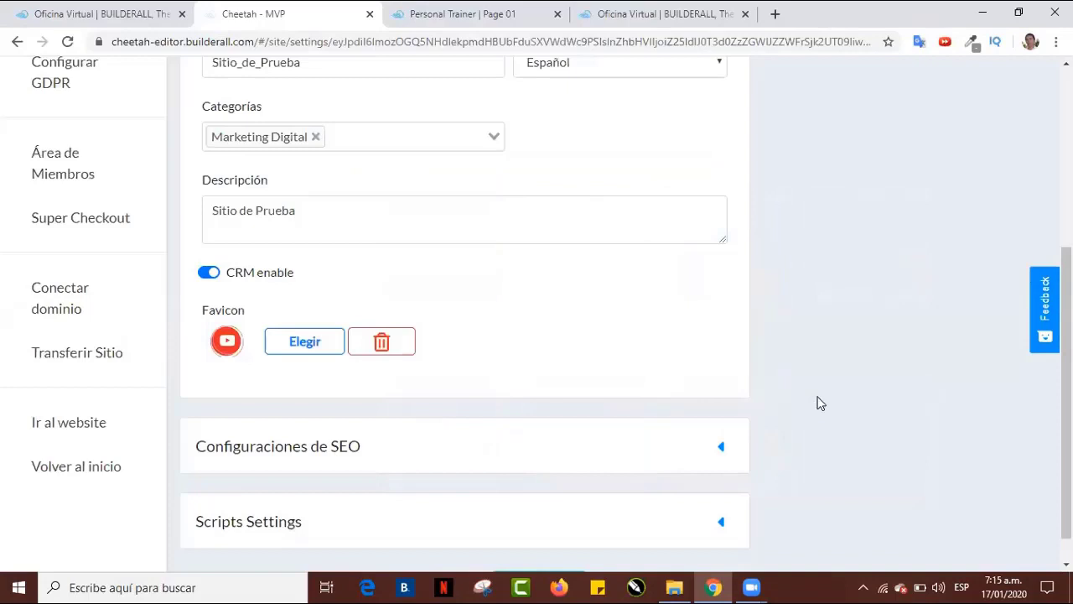
Expand the site's SEO configuration and enter "personal trainer" as the key word.
scroll(500, 221, "down", 1)
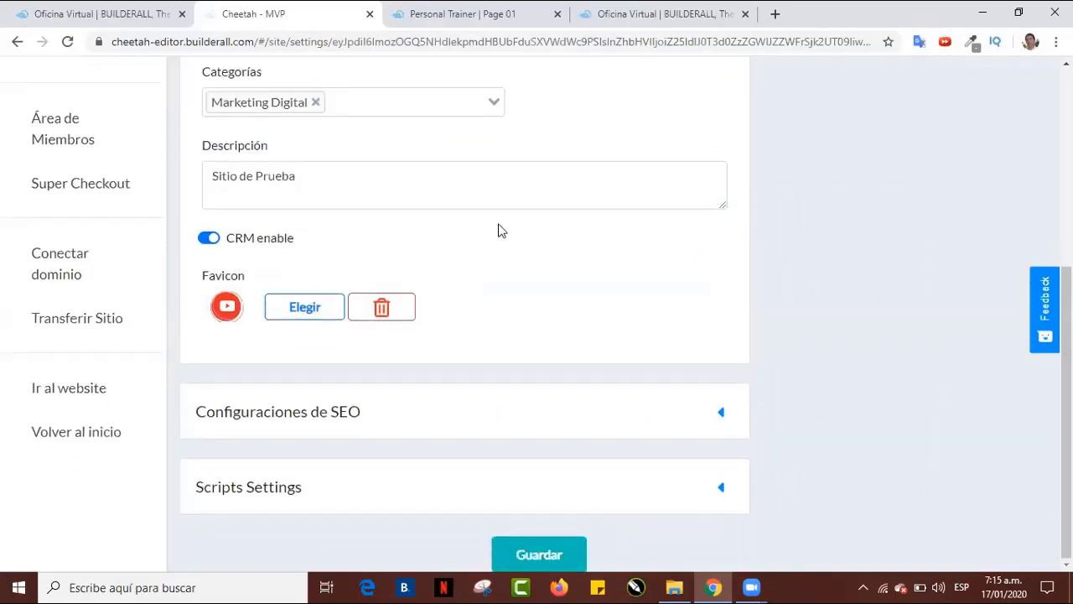
left_click(723, 413)
scroll(500, 222, "up", 3)
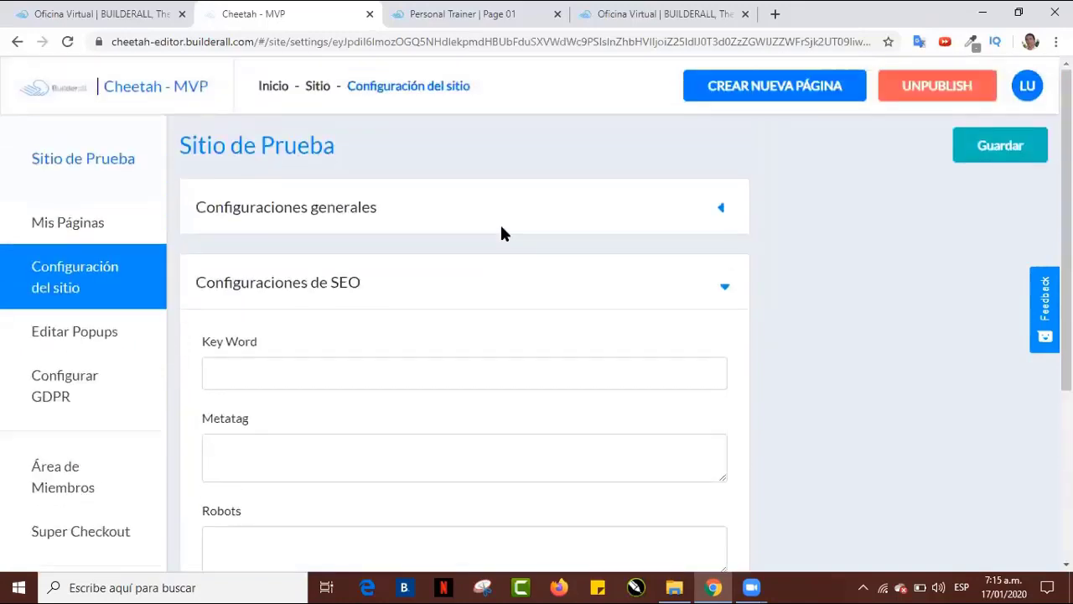
scroll(500, 222, "down", 2)
left_click(315, 221)
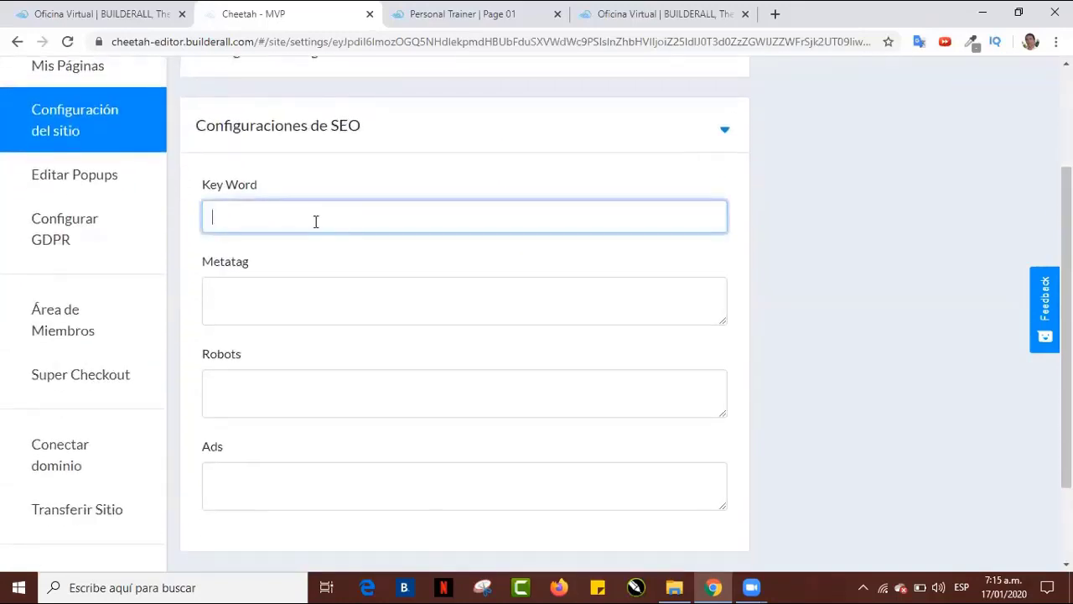
type("personal trainer")
Examine the Metatag, Robots and Ads fields of the SEO configuration.
left_click(320, 311)
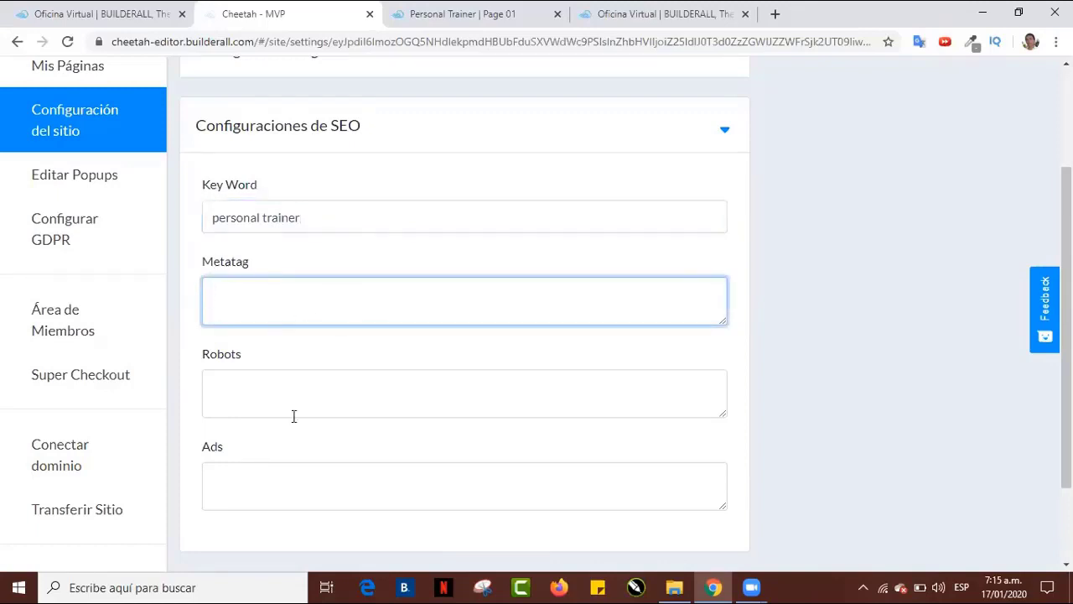
left_click(266, 393)
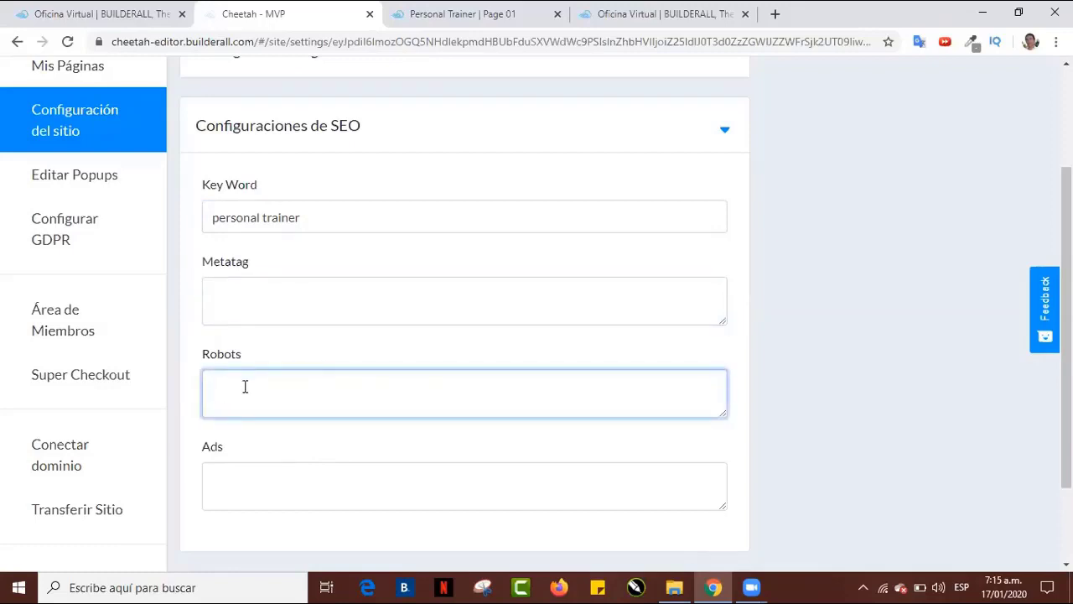
scroll(259, 381, "down", 3)
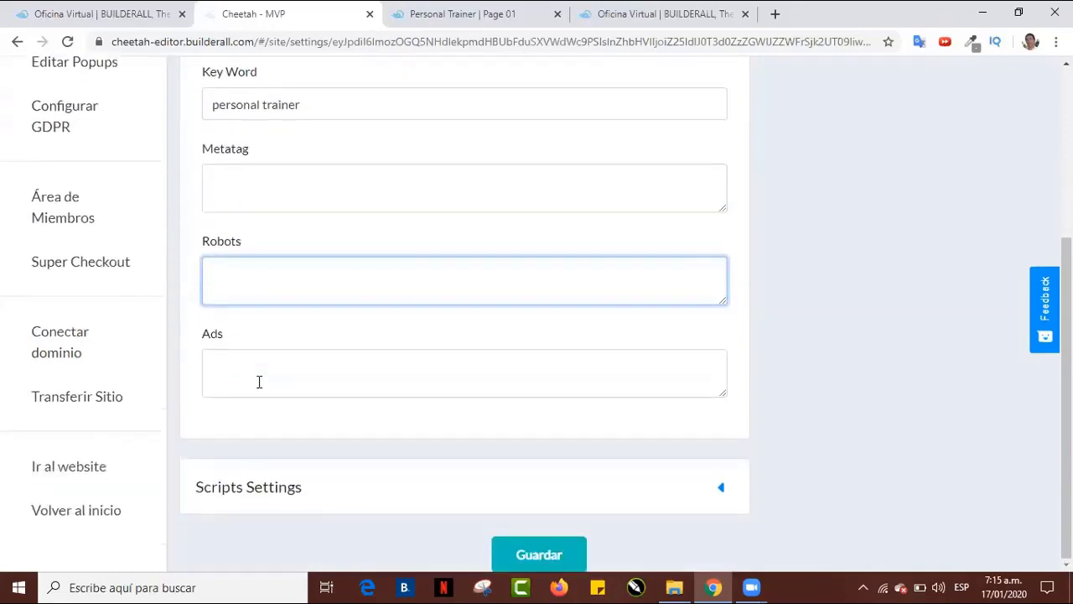
left_click(244, 369)
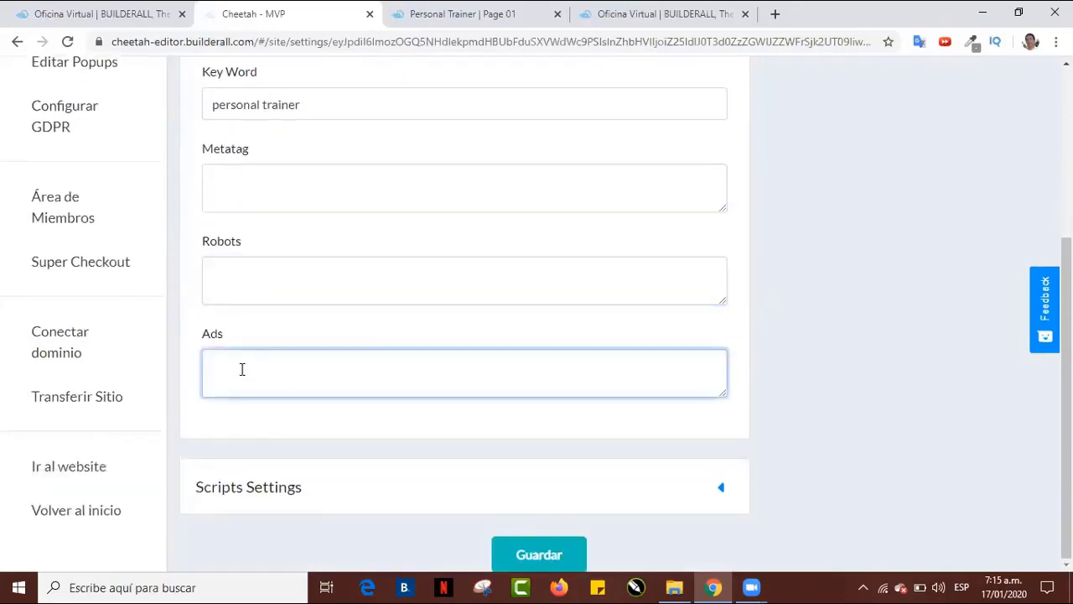
scroll(248, 354, "up", 3)
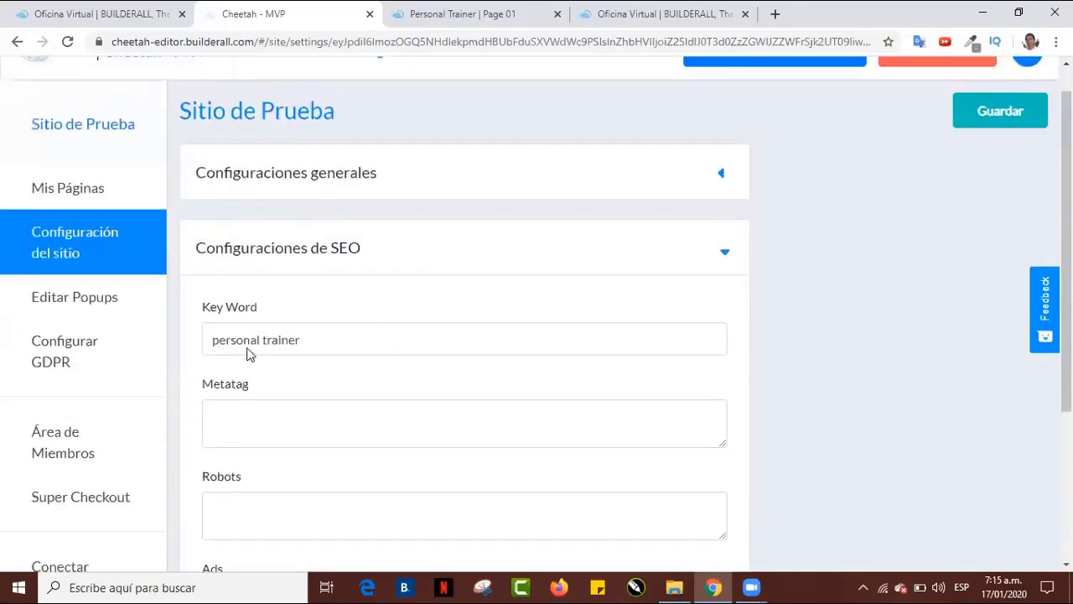
scroll(249, 354, "down", 1)
scroll(270, 258, "down", 1)
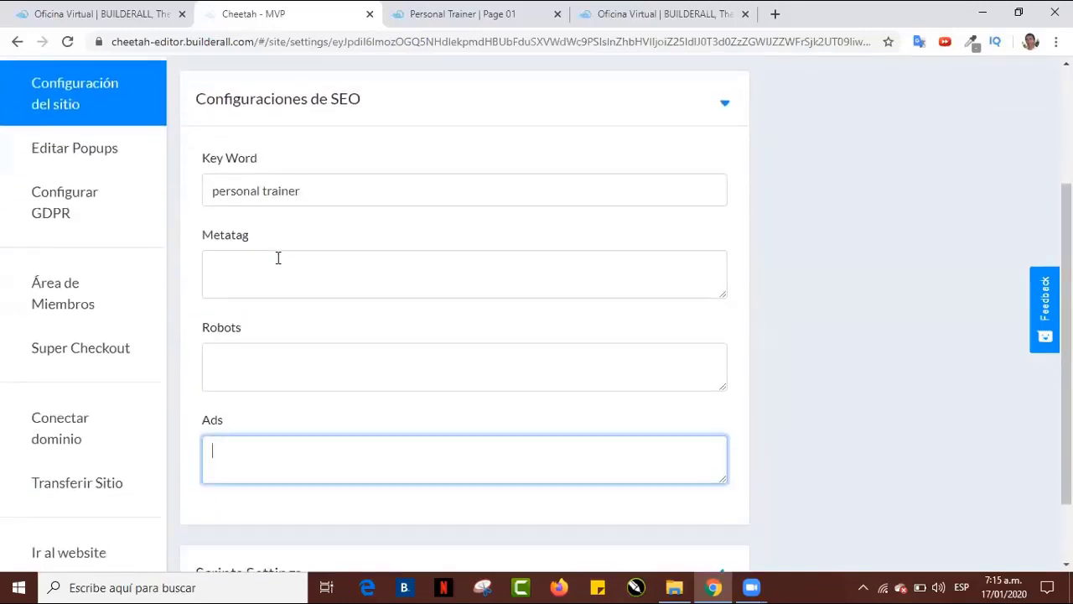
left_click(210, 342)
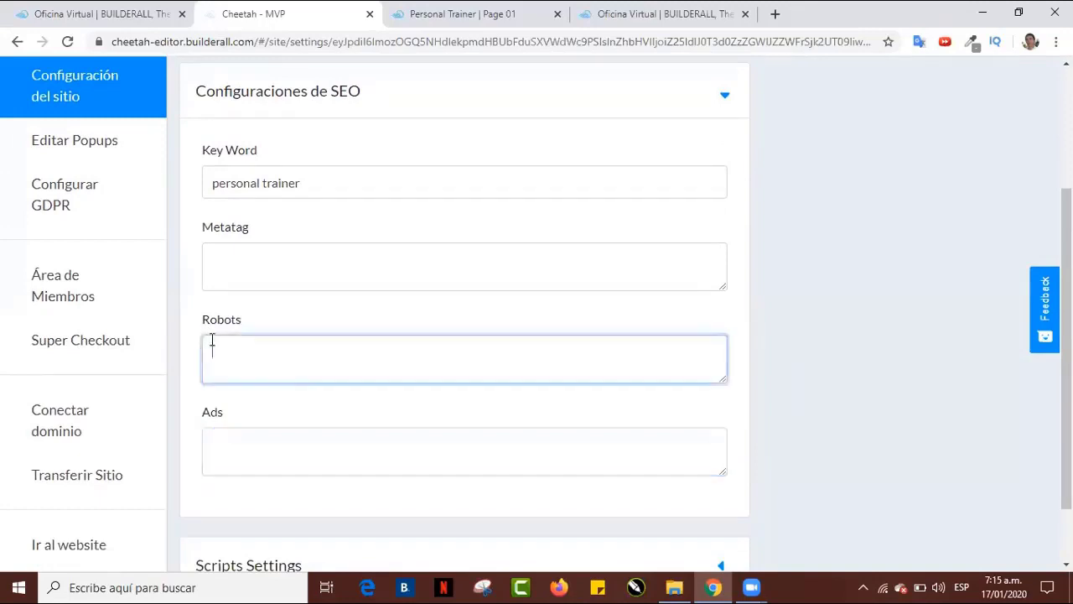
left_click(228, 431)
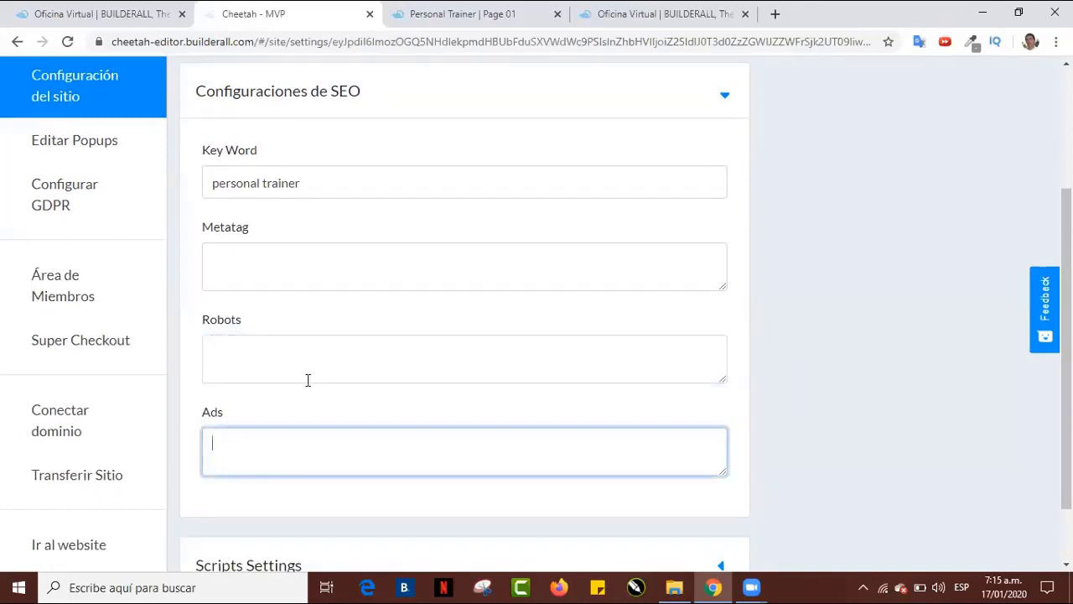
scroll(310, 379, "down", 1)
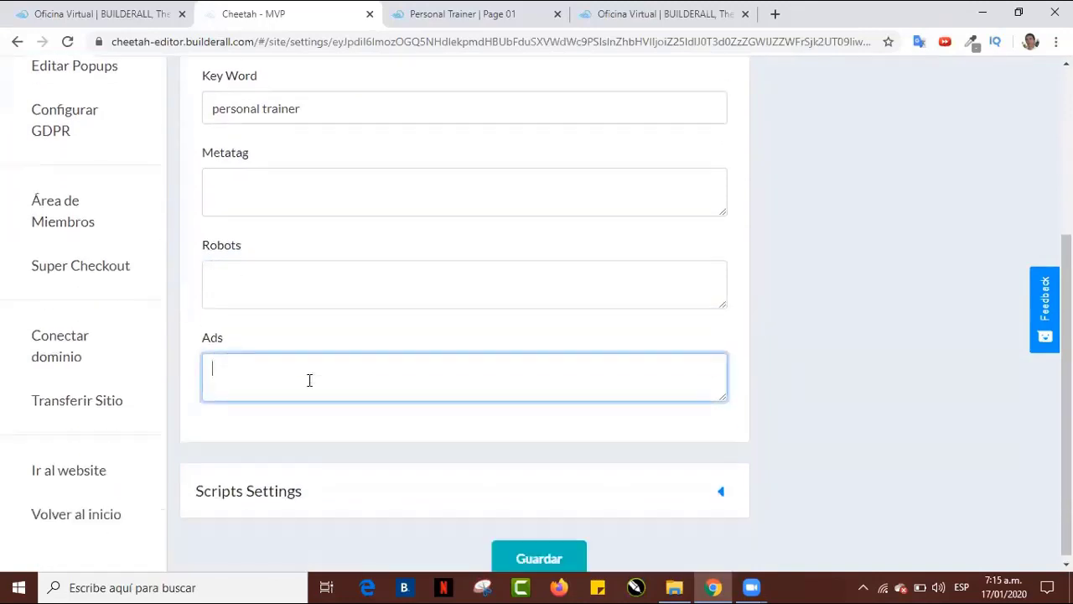
Expand the scripts settings and examine the general script, pixel and analytics script fields.
left_click(715, 491)
scroll(635, 364, "down", 5)
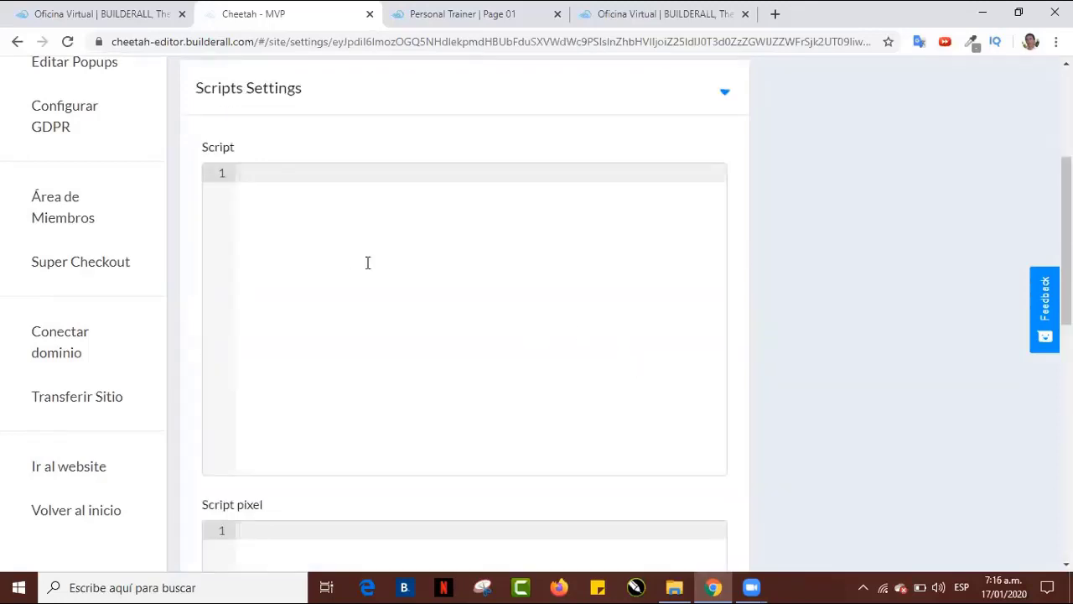
scroll(367, 262, "down", 3)
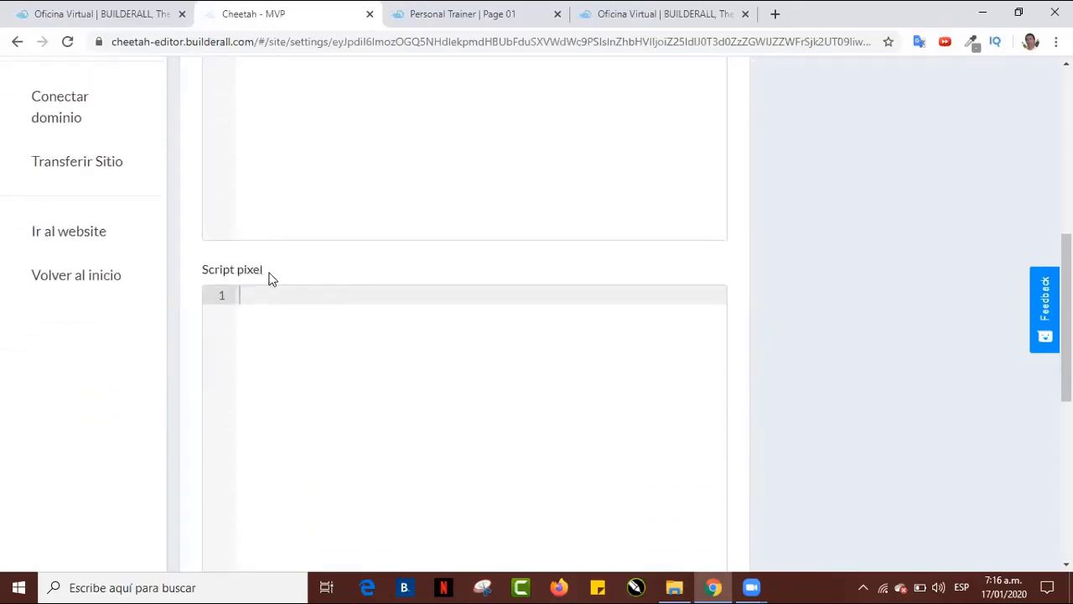
scroll(381, 369, "down", 2)
scroll(382, 368, "down", 4)
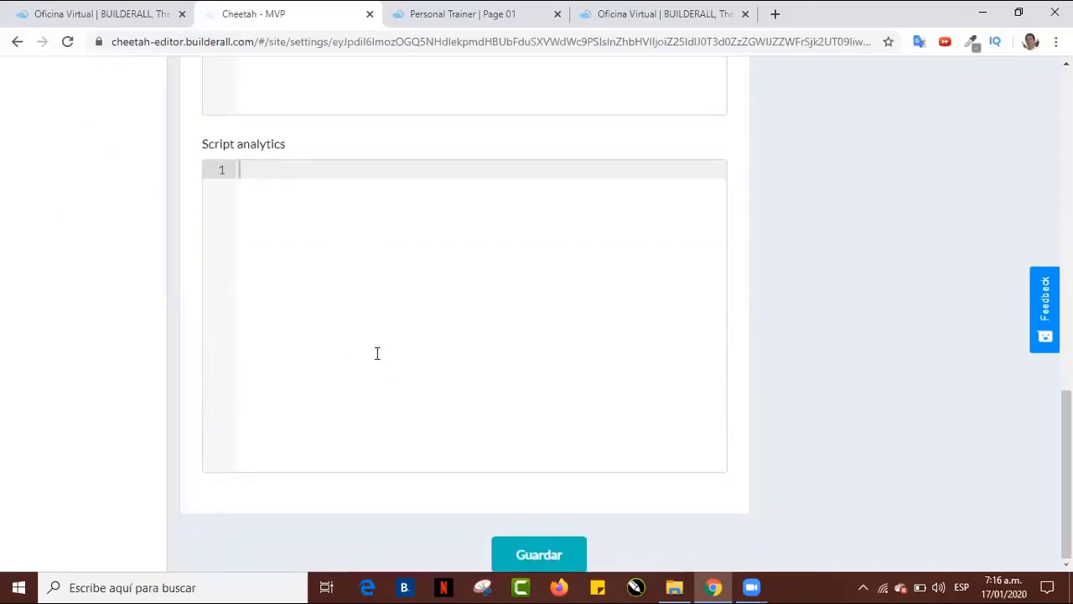
scroll(509, 361, "up", 4)
scroll(509, 361, "up", 8)
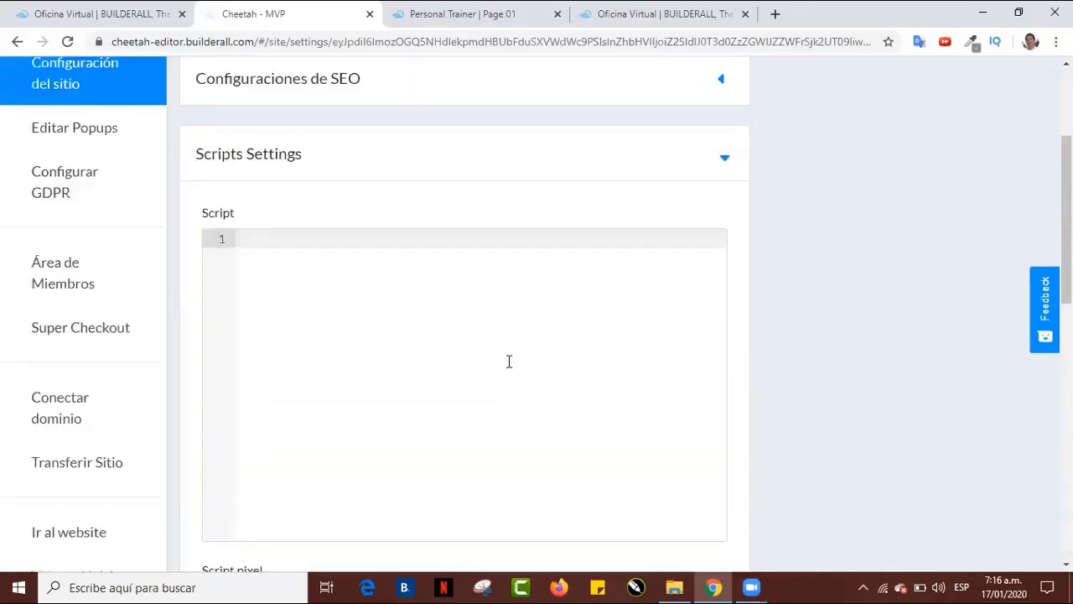
scroll(508, 361, "down", 3)
scroll(509, 362, "down", 2)
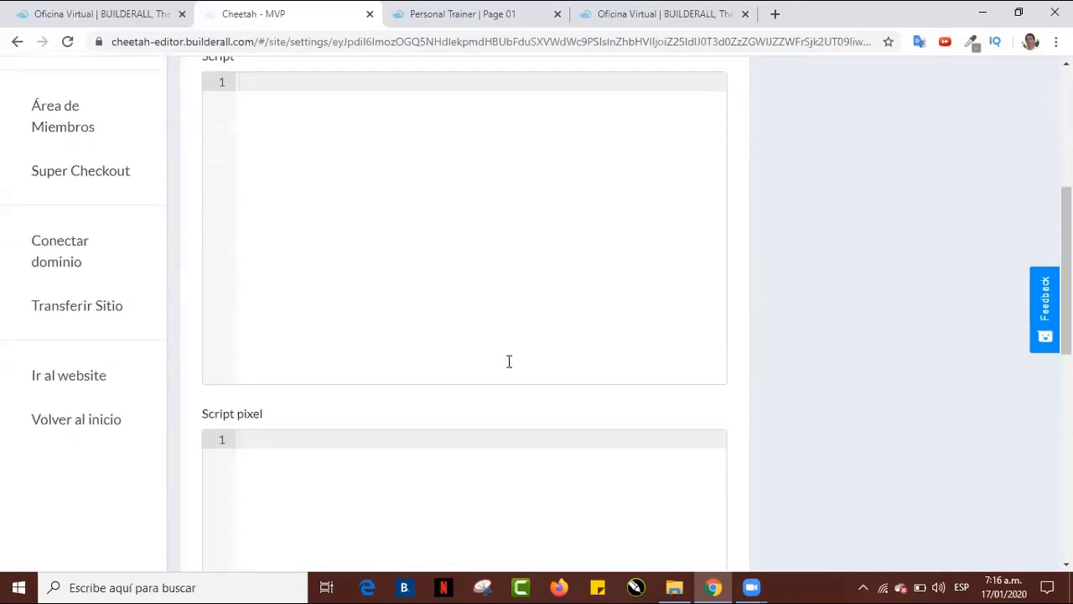
Create a popup named "Nuevo Popup" for the site and open it for editing.
scroll(209, 304, "up", 4)
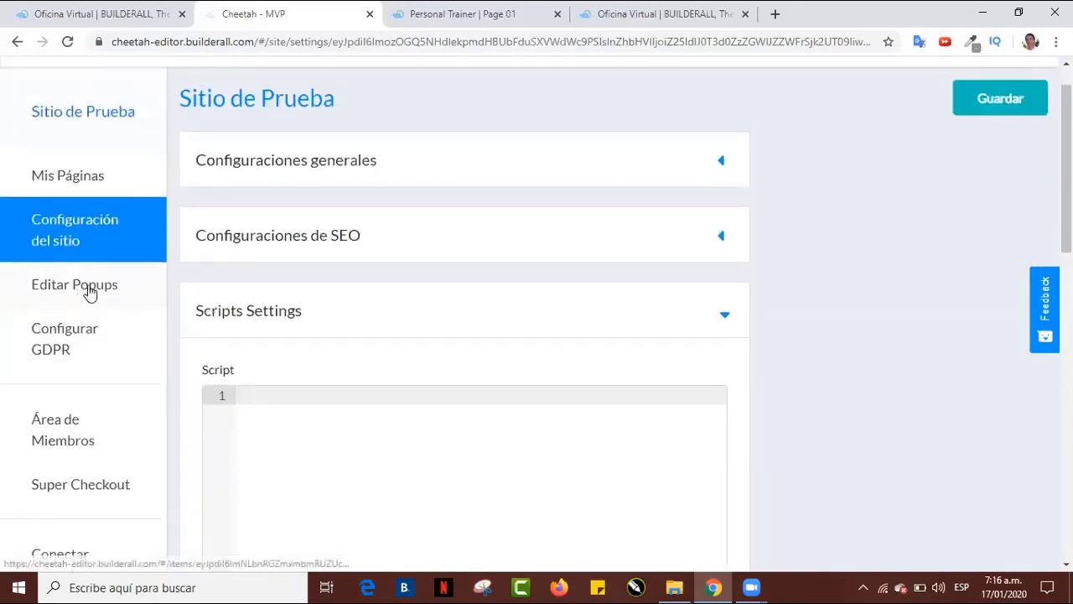
left_click(103, 295)
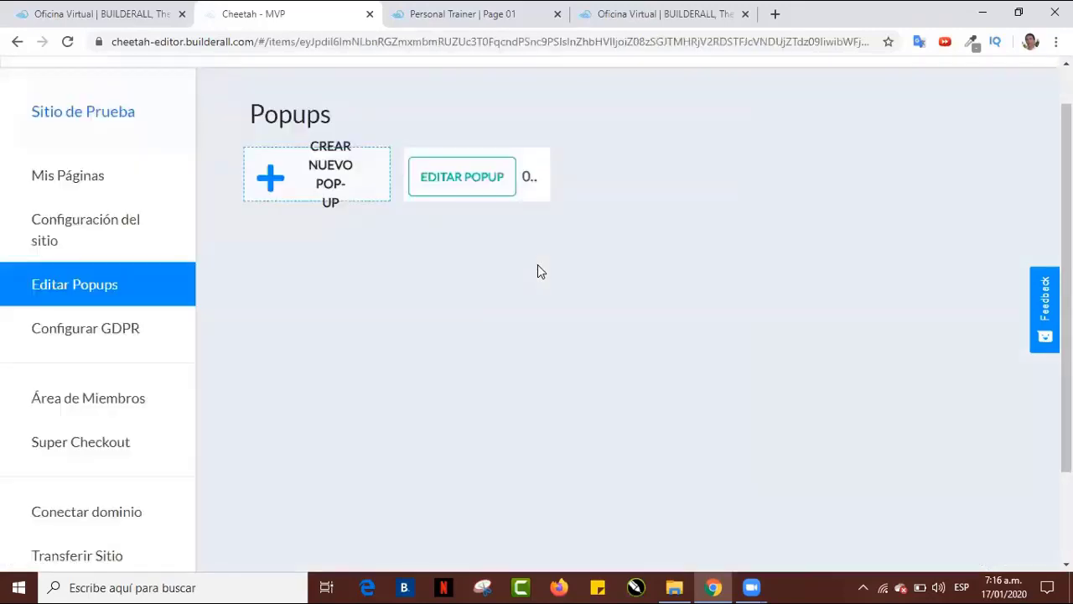
left_click(332, 174)
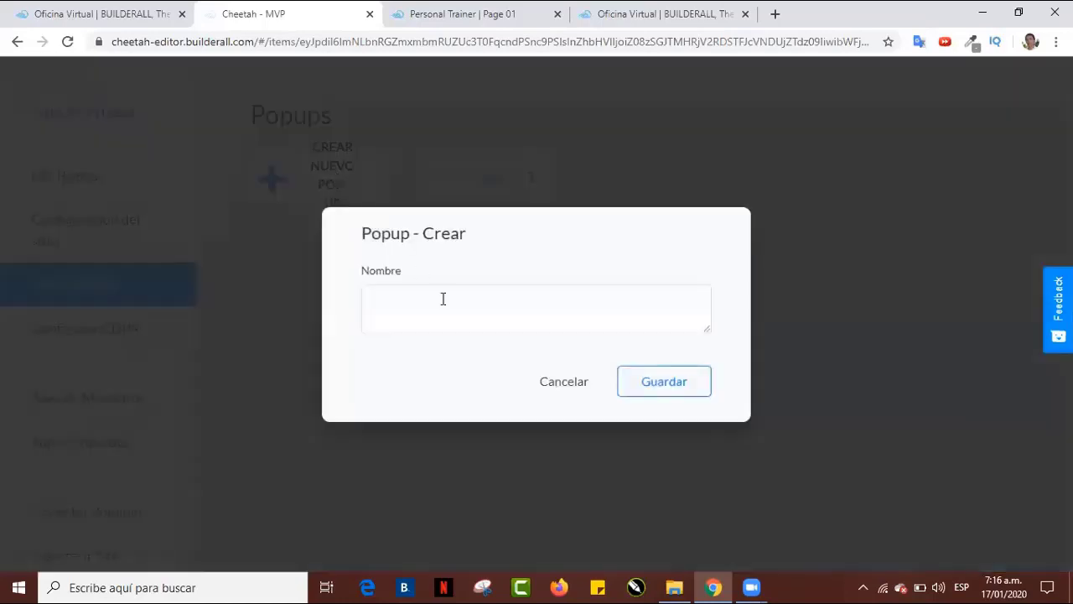
left_click(444, 302)
type("N")
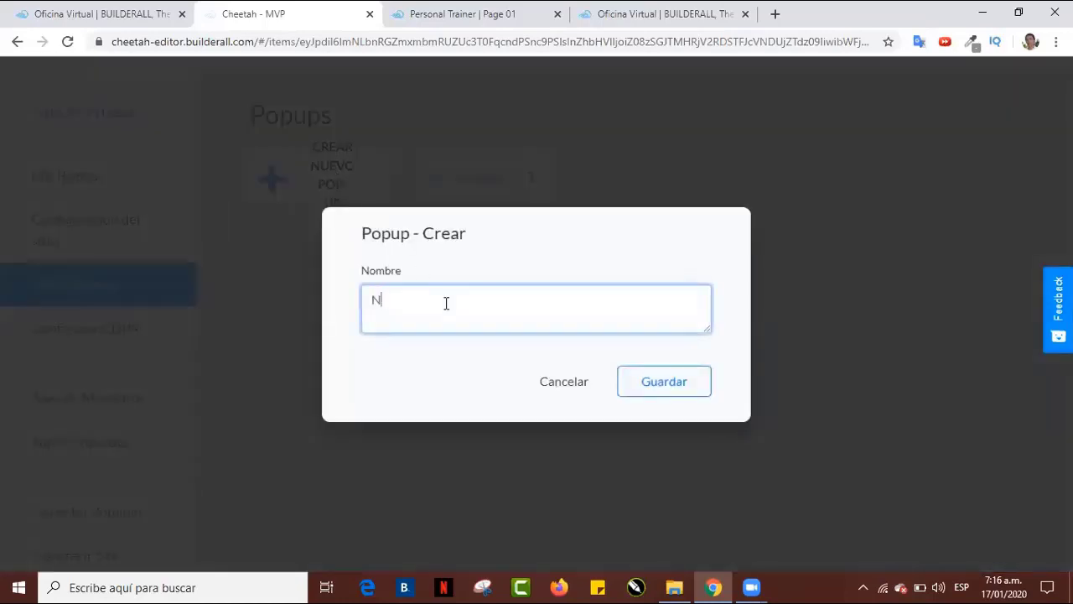
type("uevo Popup")
left_click(645, 386)
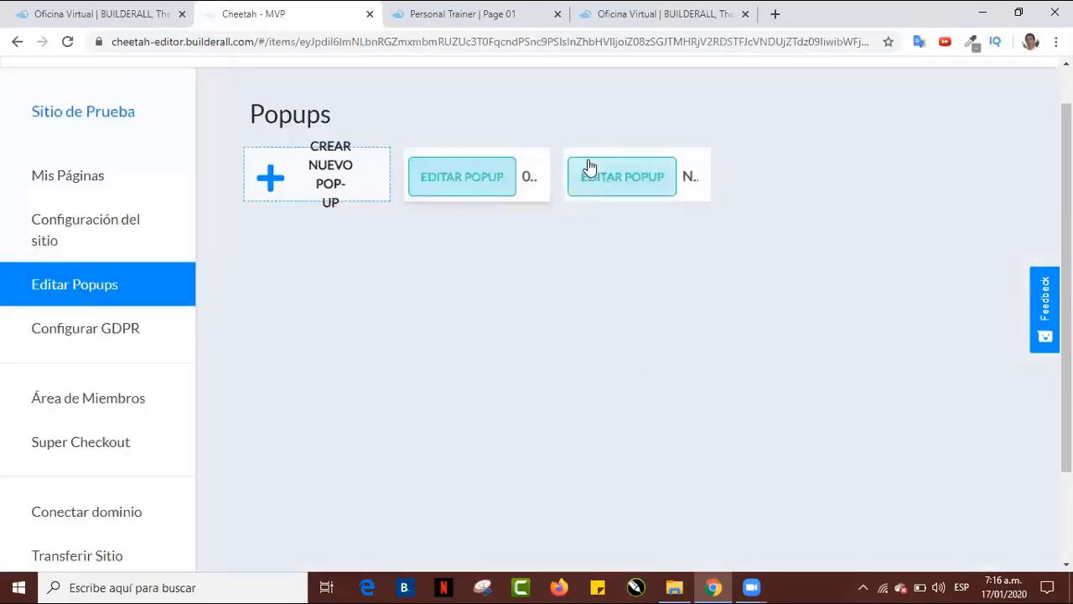
left_click(632, 182)
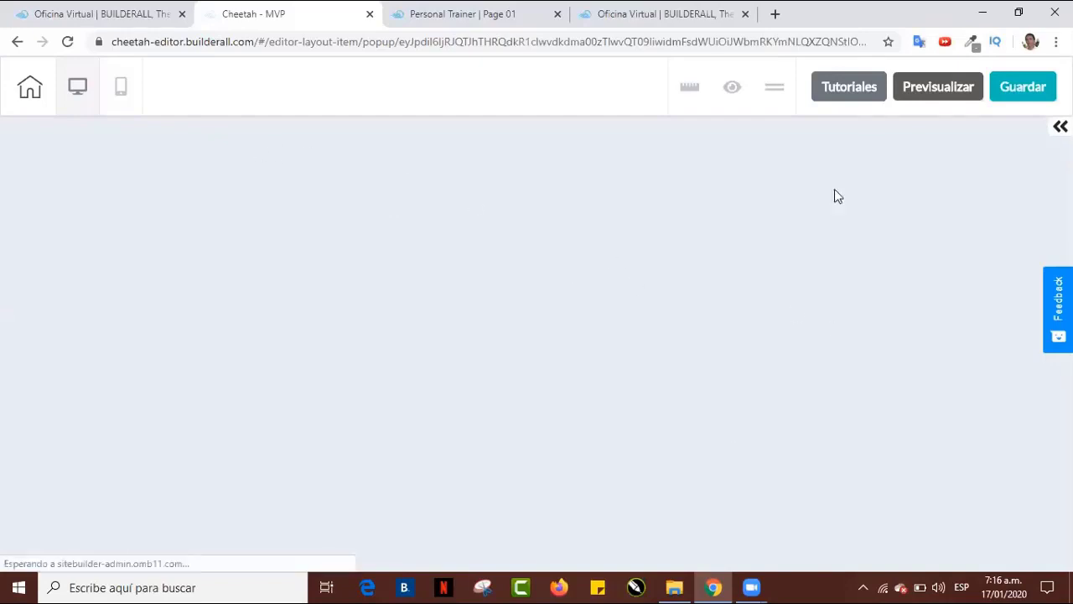
View the popup editor's tutorials, close them and save the popup.
left_click(855, 87)
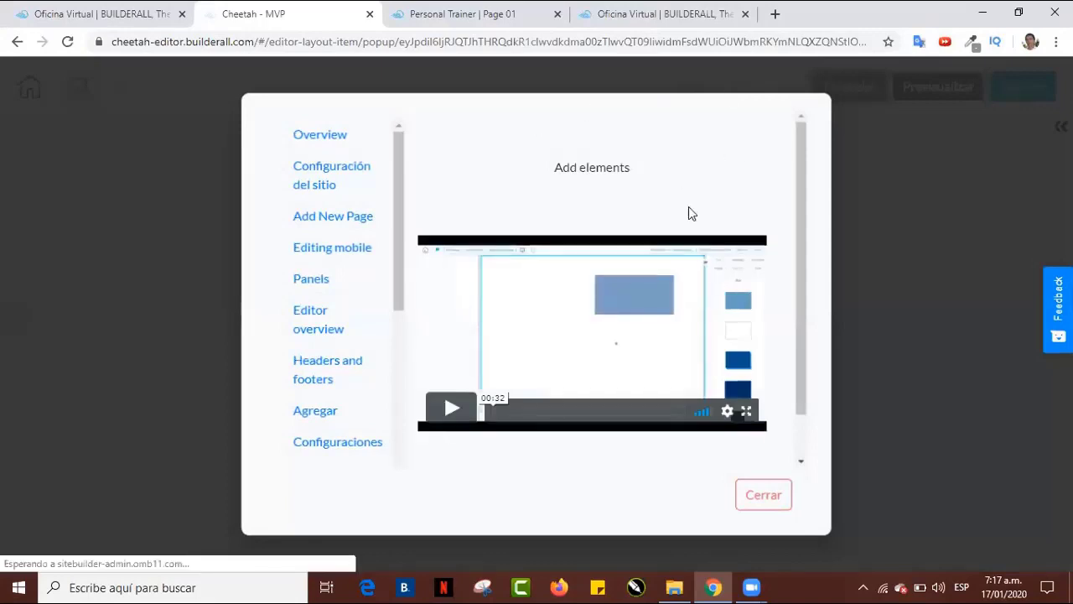
left_click(774, 493)
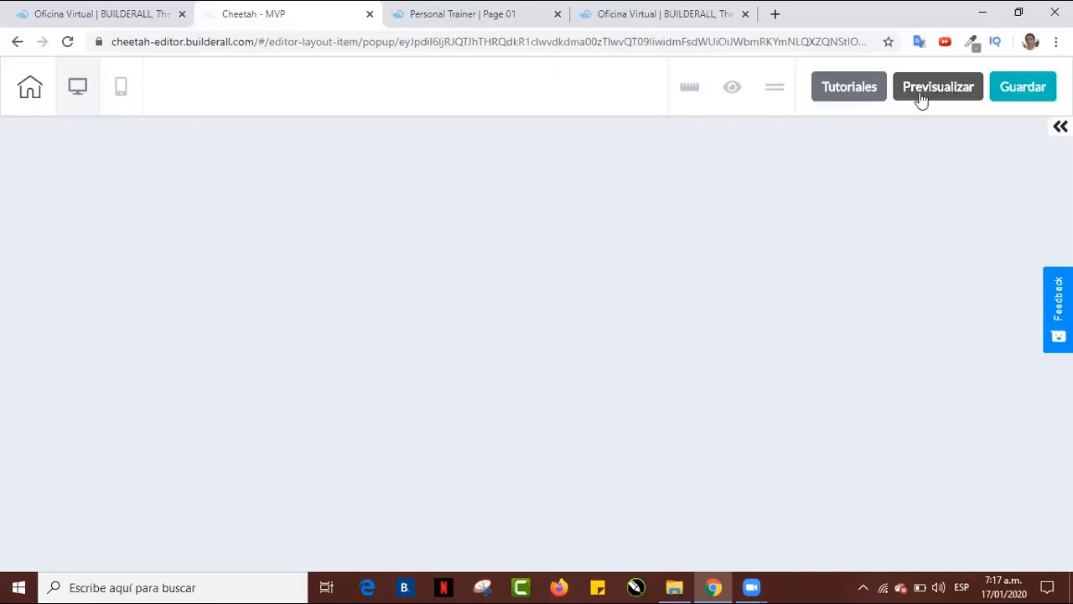
left_click(1022, 88)
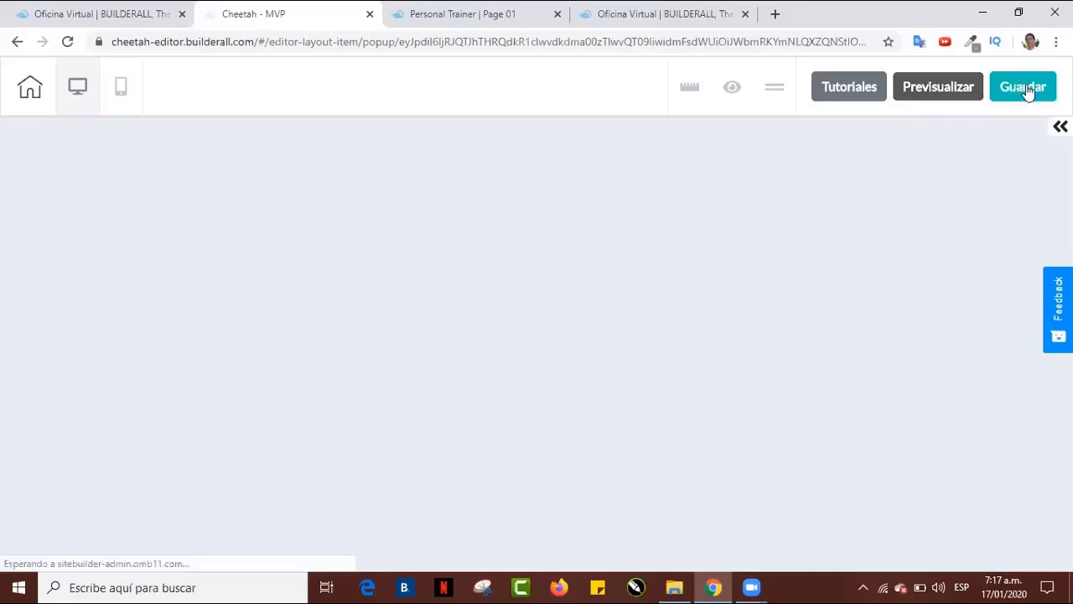
Return to the settings of "Sitio de Prueba", open its GDPR configuration and activate the GDPR settings.
left_click(15, 42)
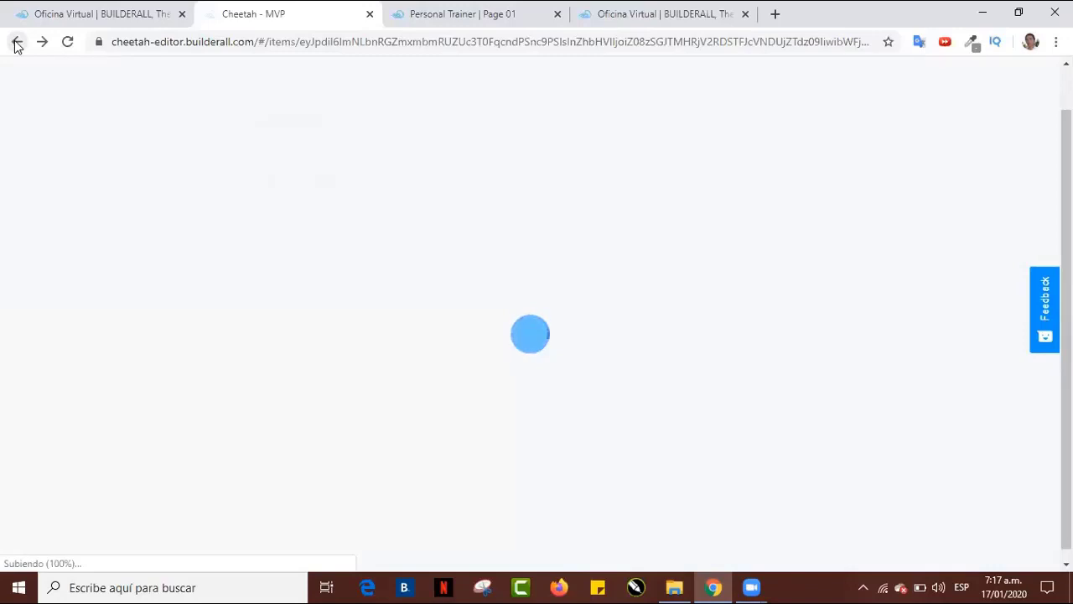
left_click(15, 42)
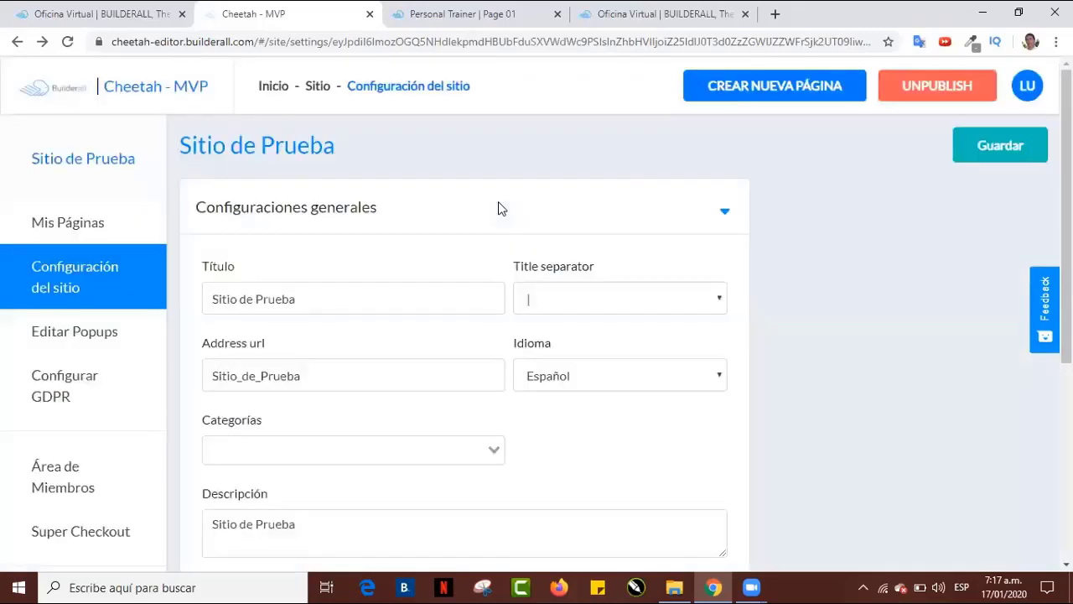
scroll(502, 290, "down", 3)
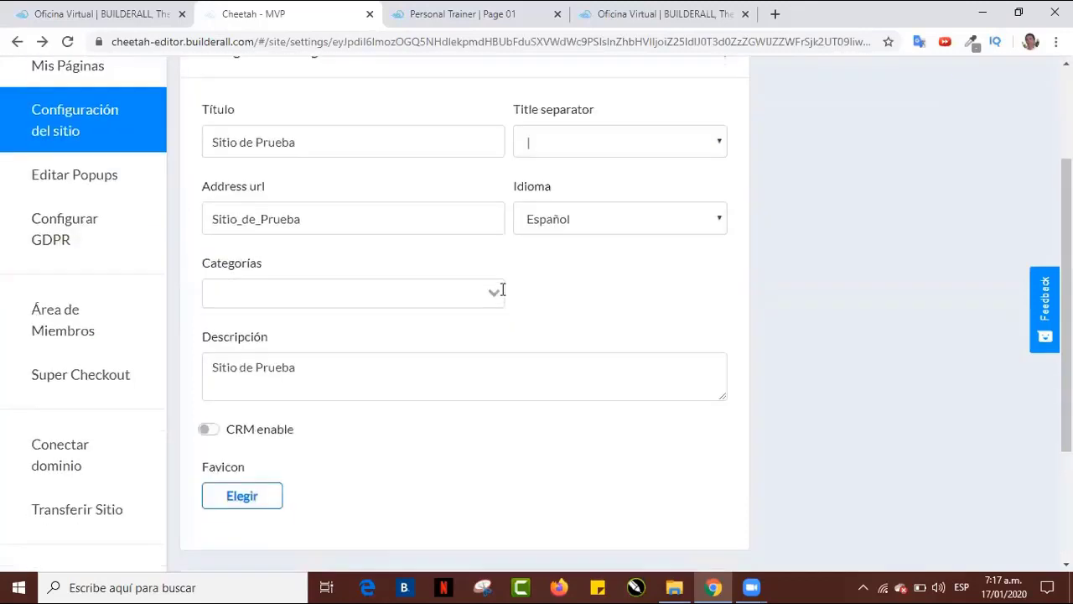
left_click(70, 240)
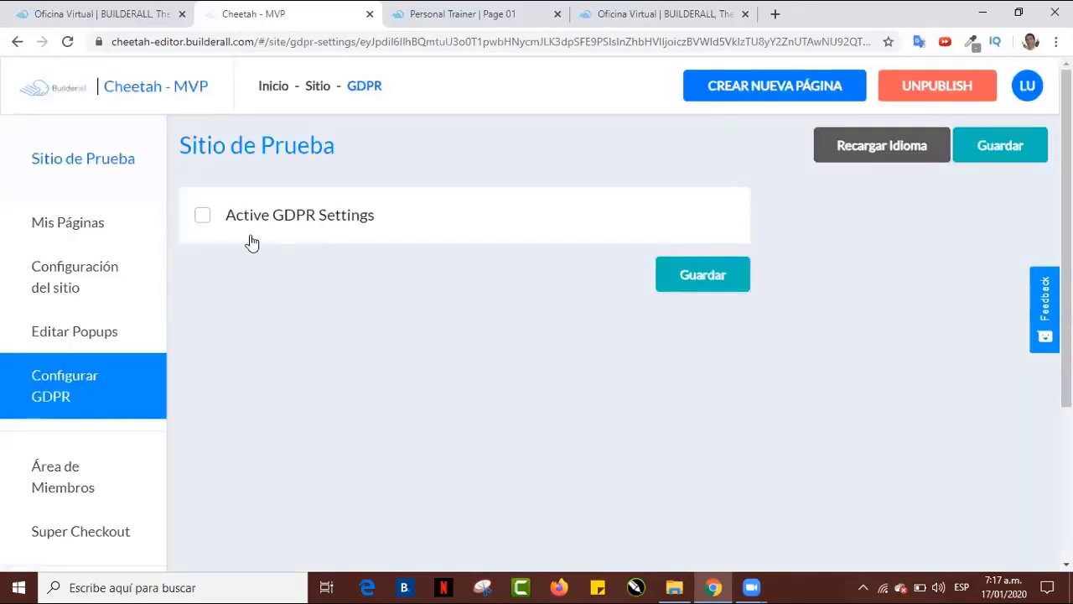
left_click(207, 215)
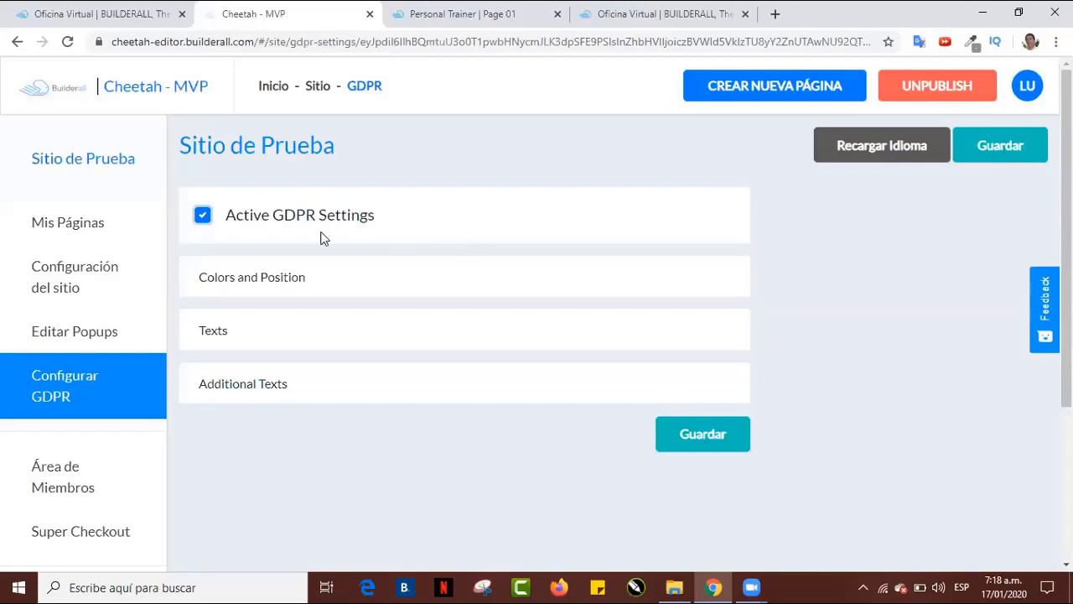
Expand the GDPR Colors and Position, Texts and Additional Texts sections and examine their fields.
left_click(277, 284)
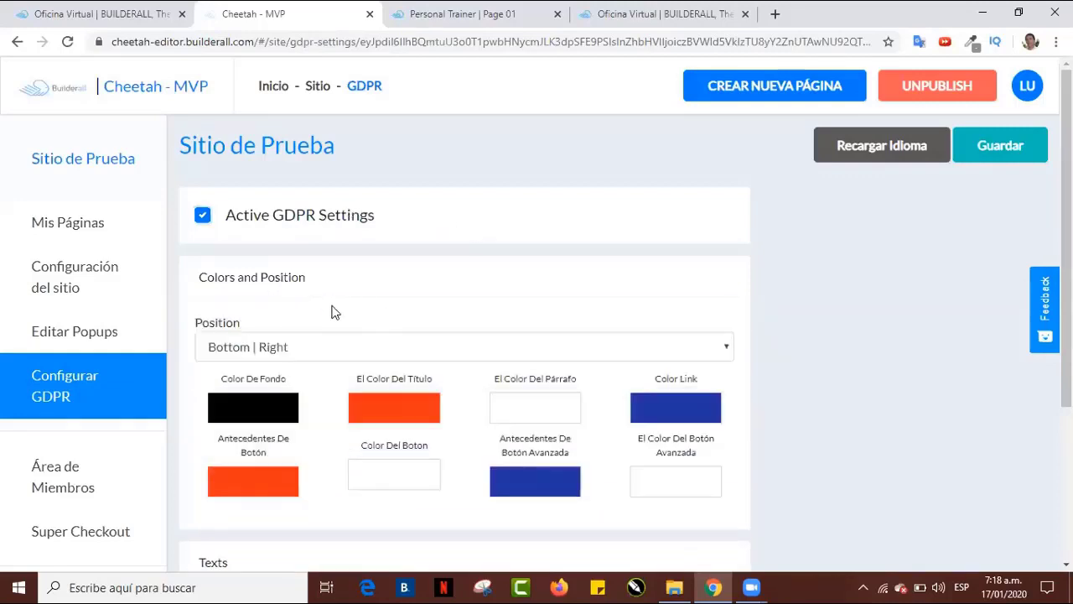
scroll(332, 312, "down", 3)
left_click(444, 341)
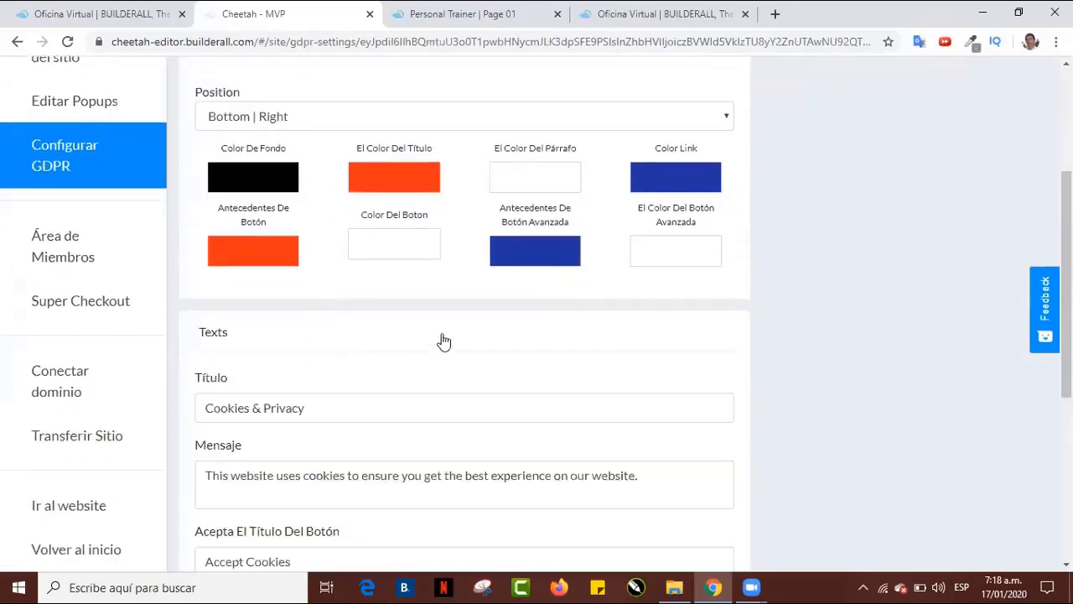
scroll(481, 336, "down", 3)
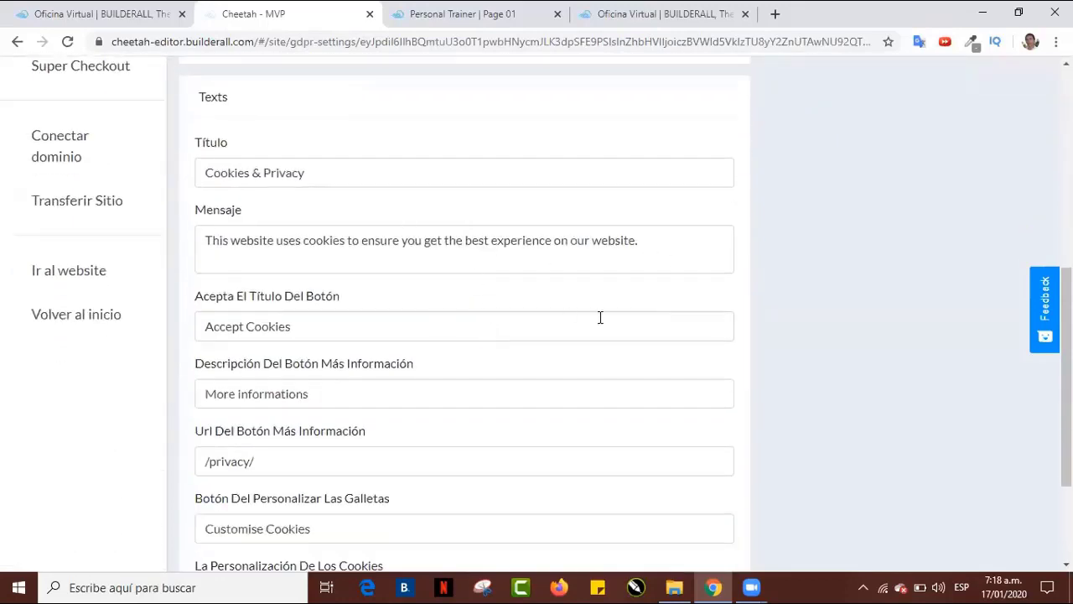
scroll(513, 304, "down", 2)
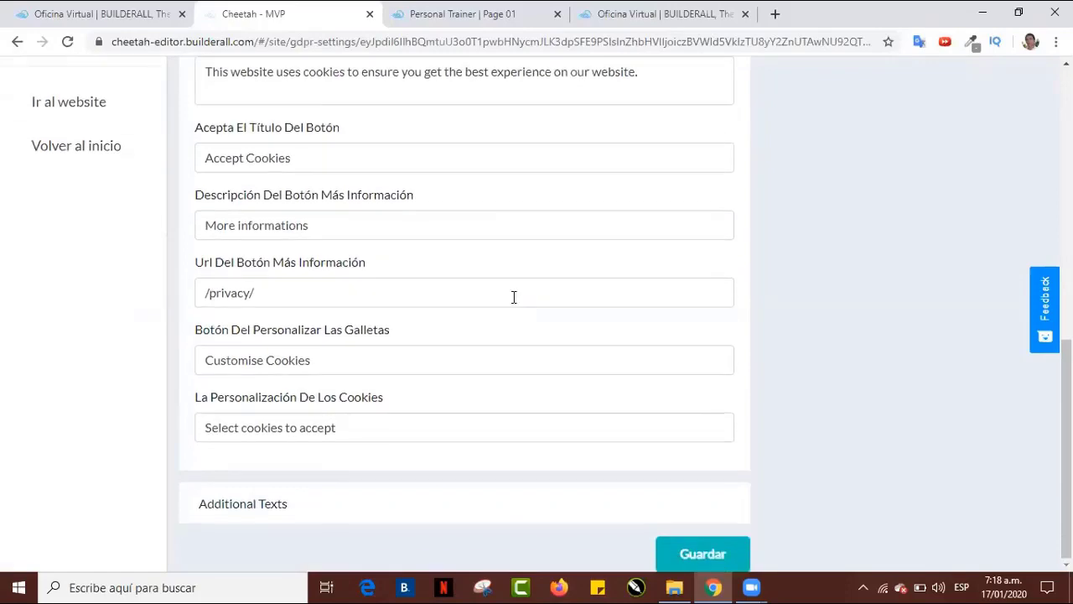
scroll(513, 295, "up", 6)
scroll(506, 289, "down", 6)
left_click(292, 493)
scroll(376, 458, "down", 3)
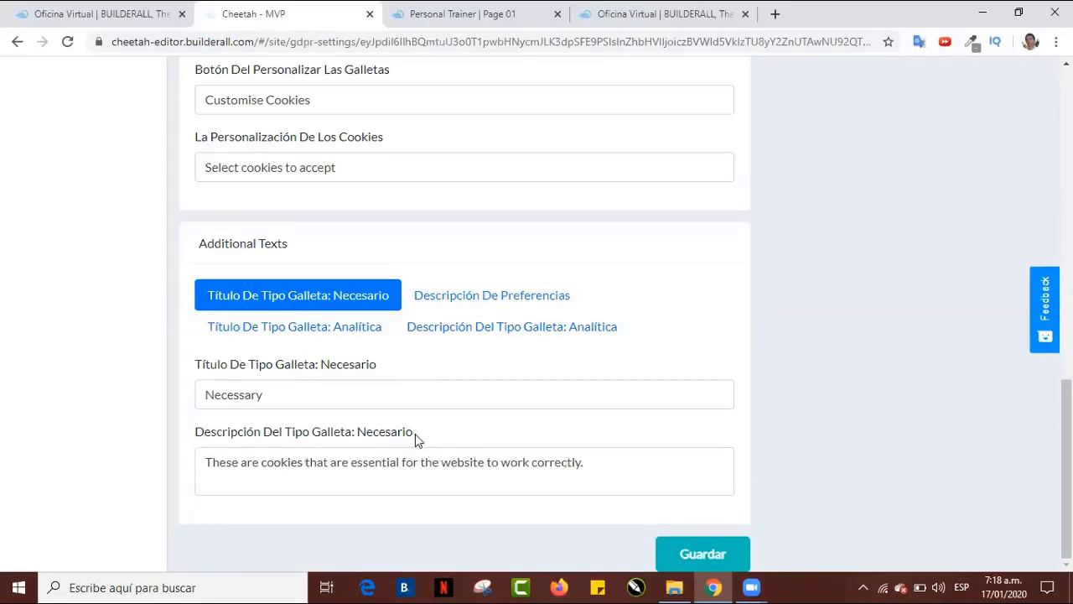
scroll(416, 440, "up", 12)
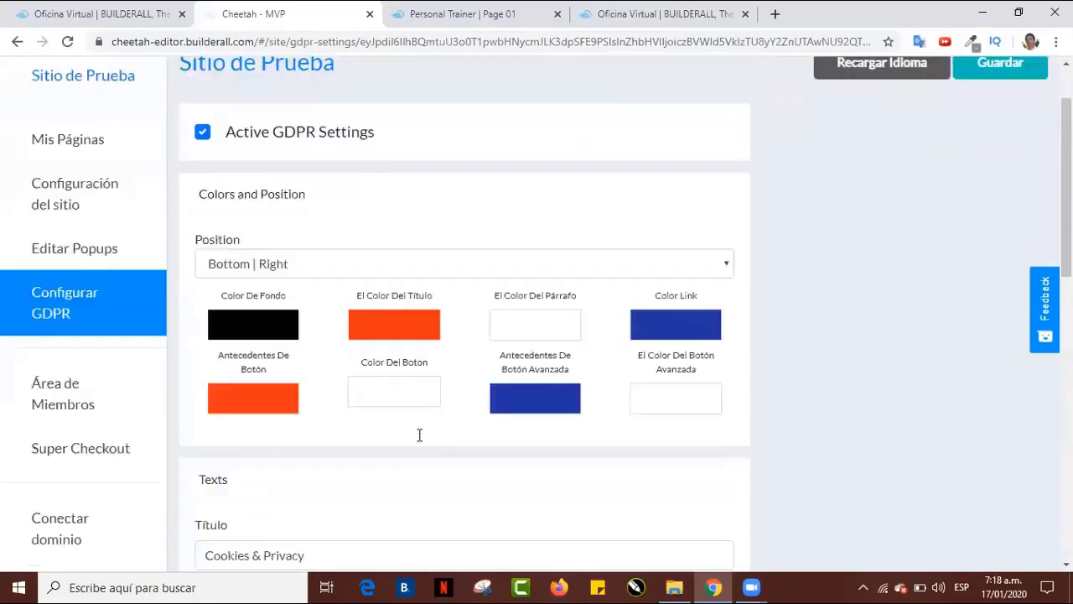
Expand the site's members area options and view the members, member area form and automatic emails entries.
scroll(419, 435, "down", 1)
left_click(50, 328)
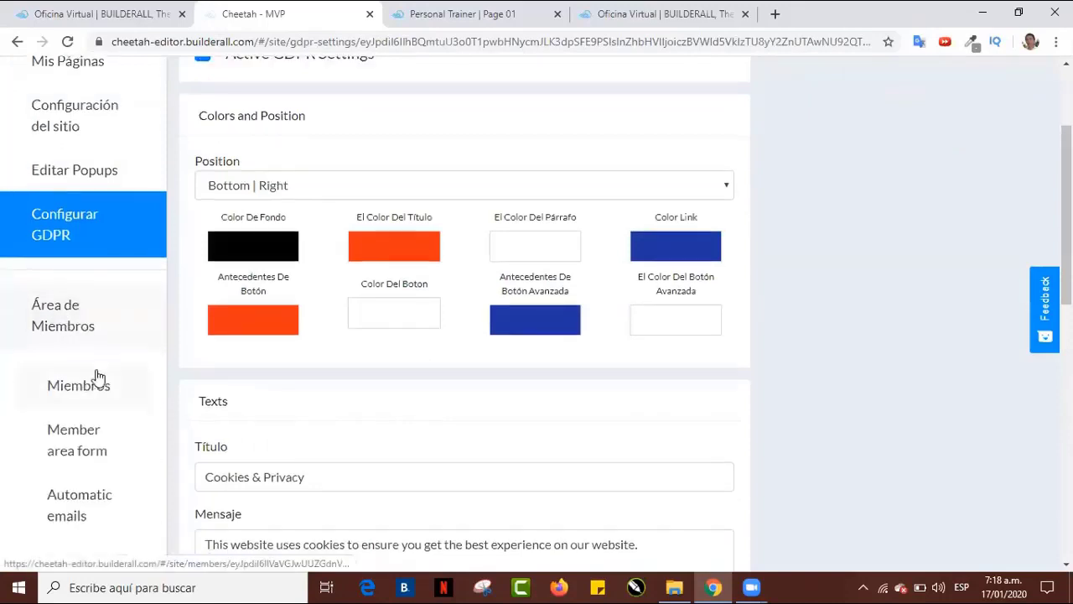
scroll(97, 378, "down", 2)
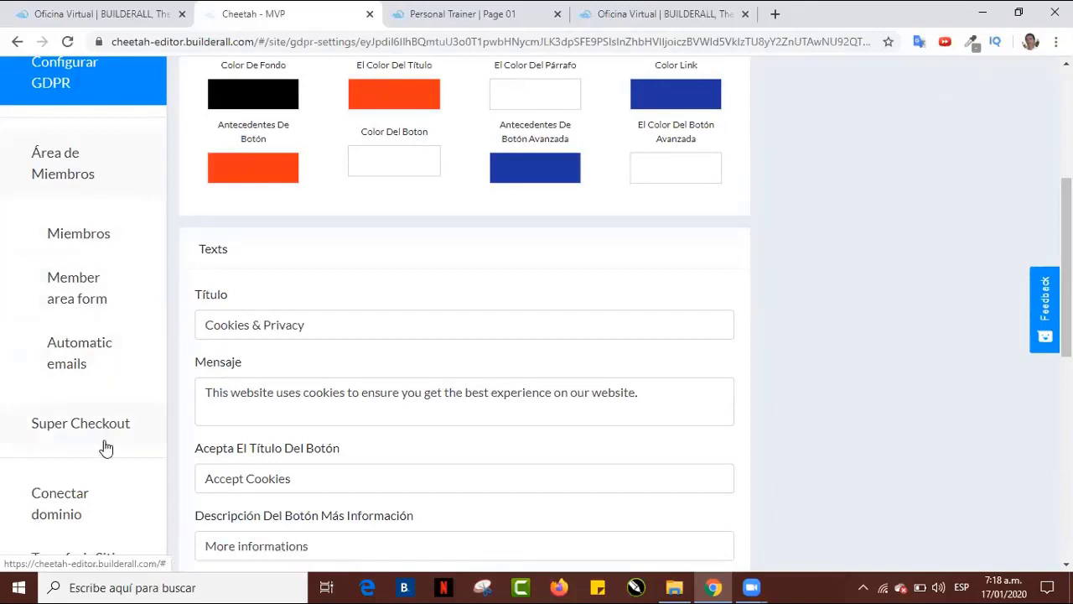
Open Super Checkout for the site and examine the company information form and the available sales sections.
scroll(92, 394, "down", 2)
left_click(71, 268)
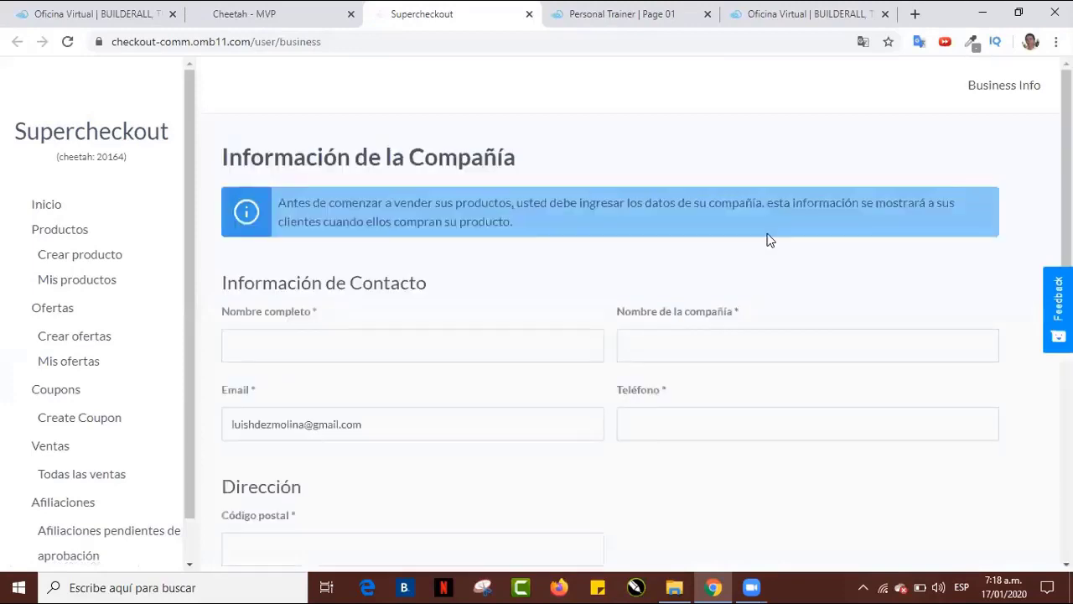
scroll(596, 278, "down", 5)
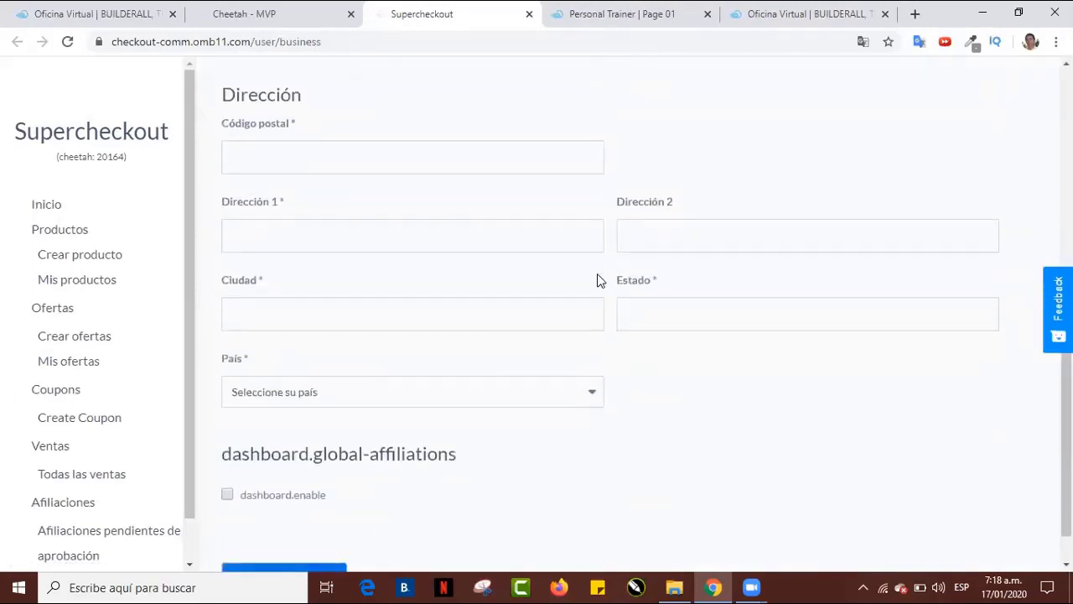
scroll(600, 280, "down", 1)
scroll(117, 307, "down", 1)
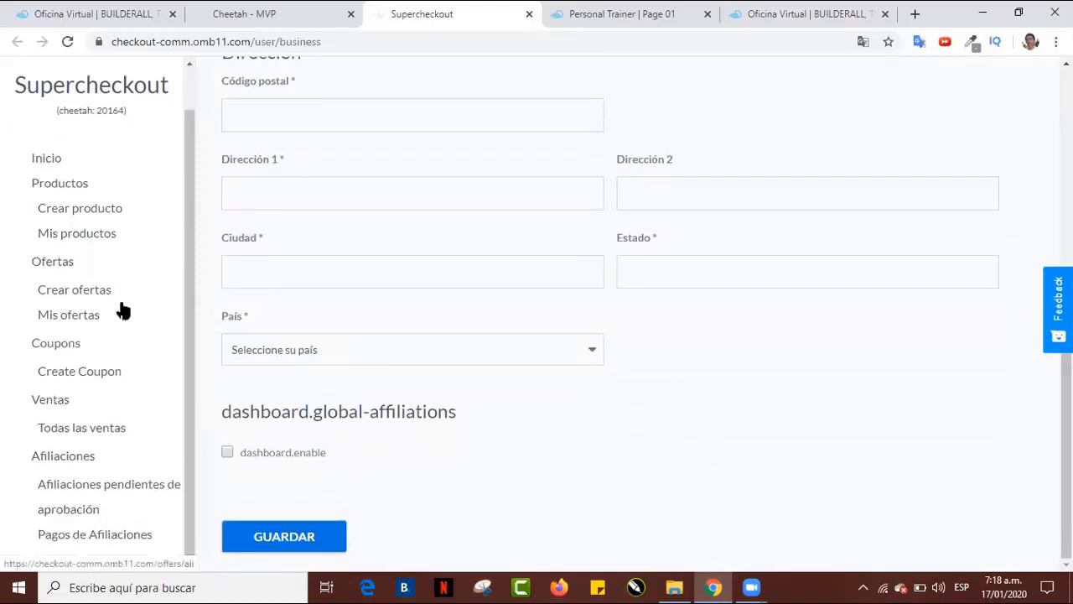
scroll(125, 309, "up", 1)
left_click(295, 10)
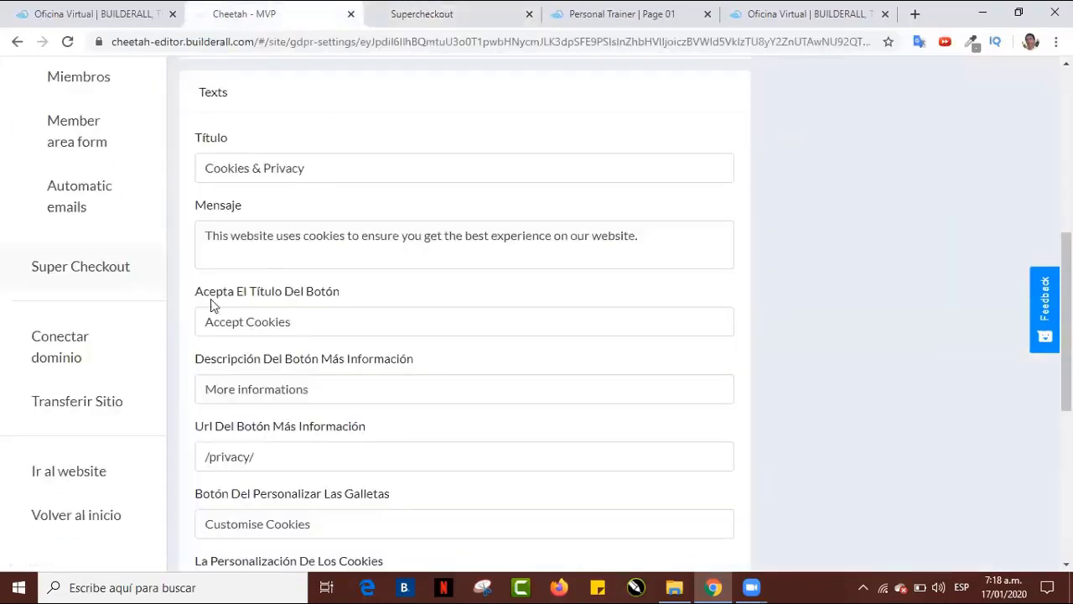
scroll(83, 298, "down", 1)
left_click(72, 261)
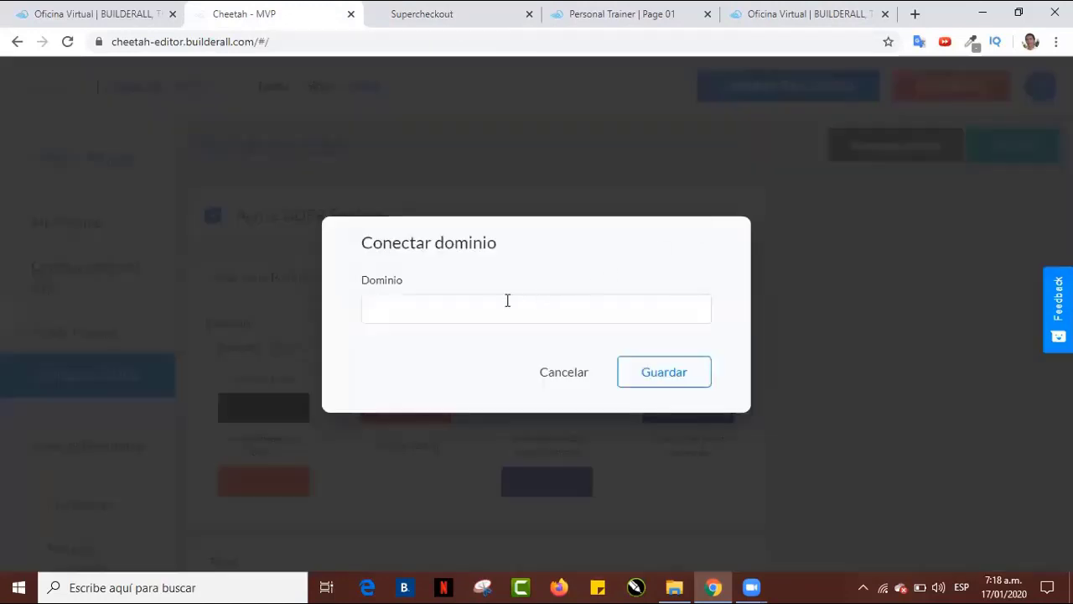
left_click(493, 307)
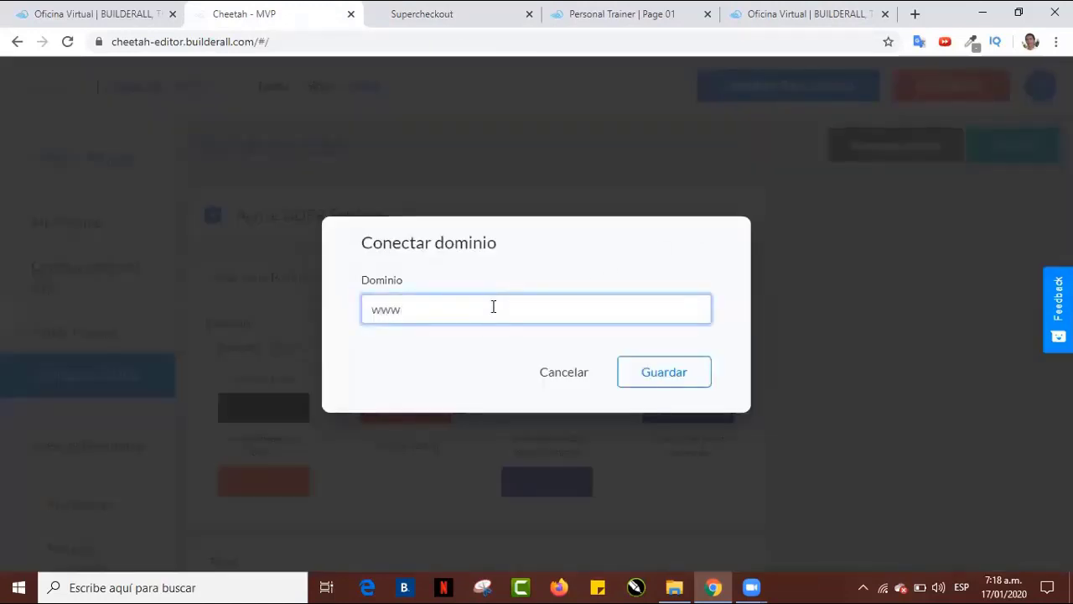
type("www.nuevo.")
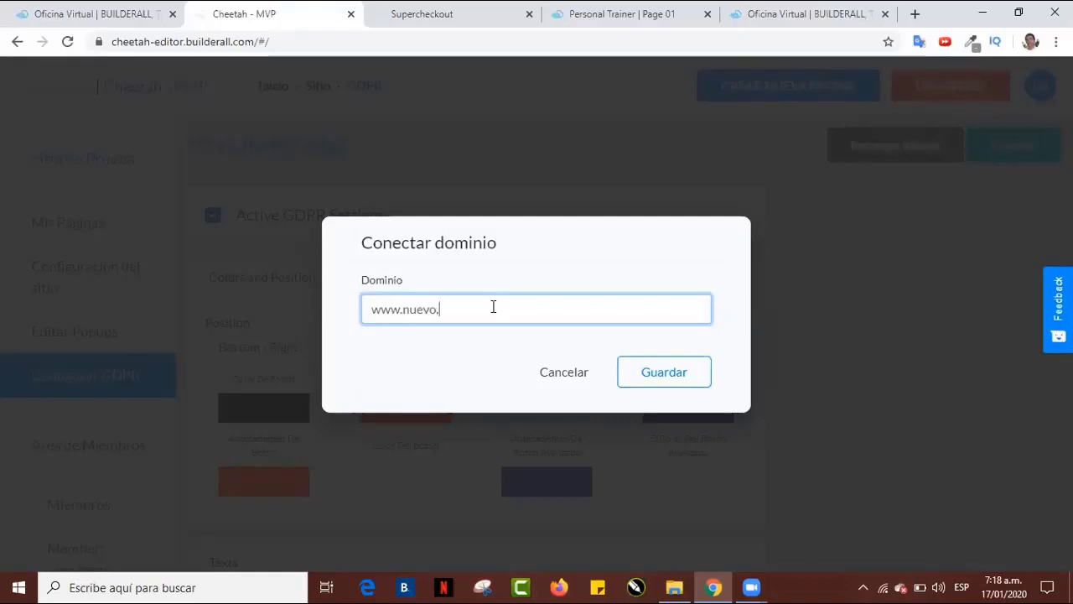
type("com")
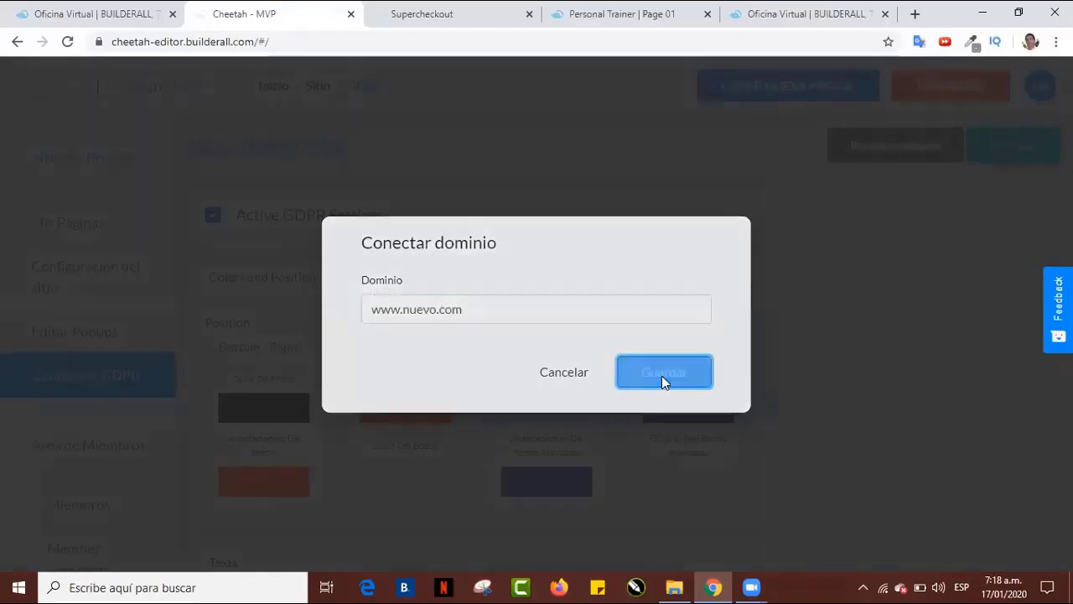
left_click(661, 375)
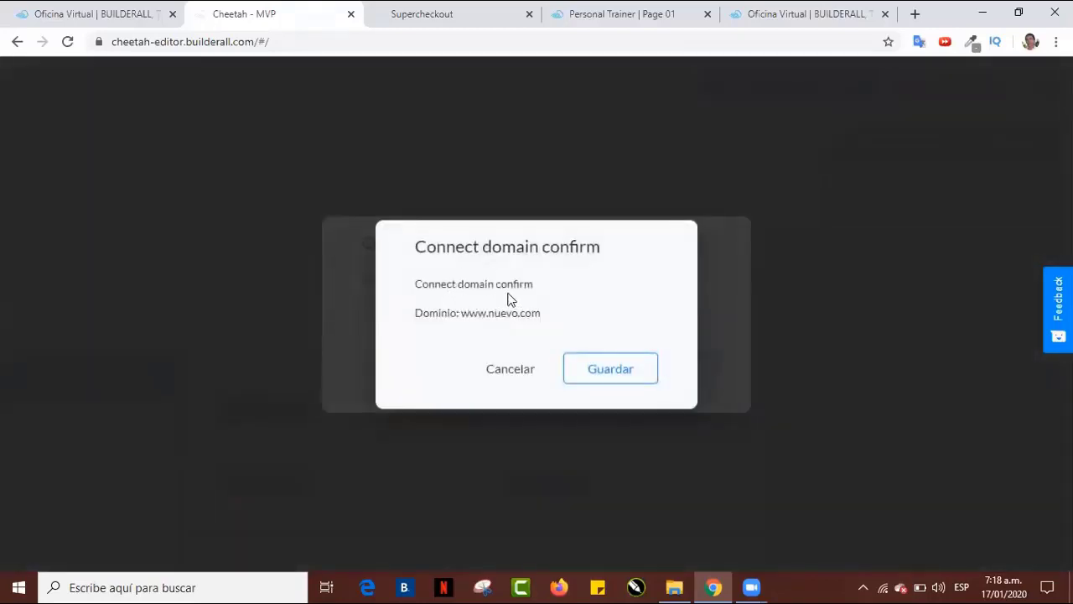
left_click(614, 377)
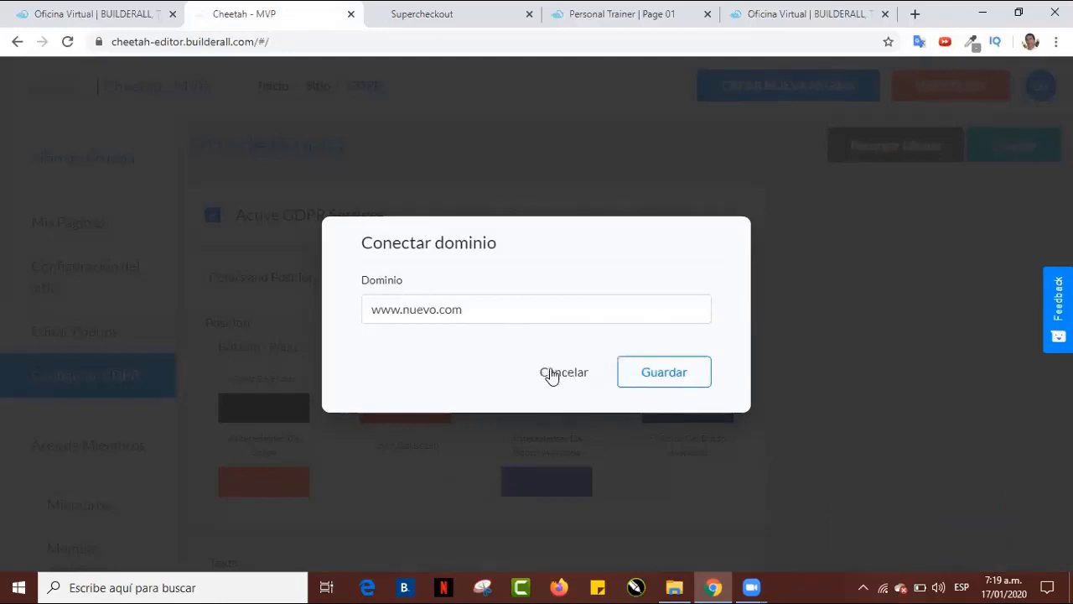
left_click(555, 373)
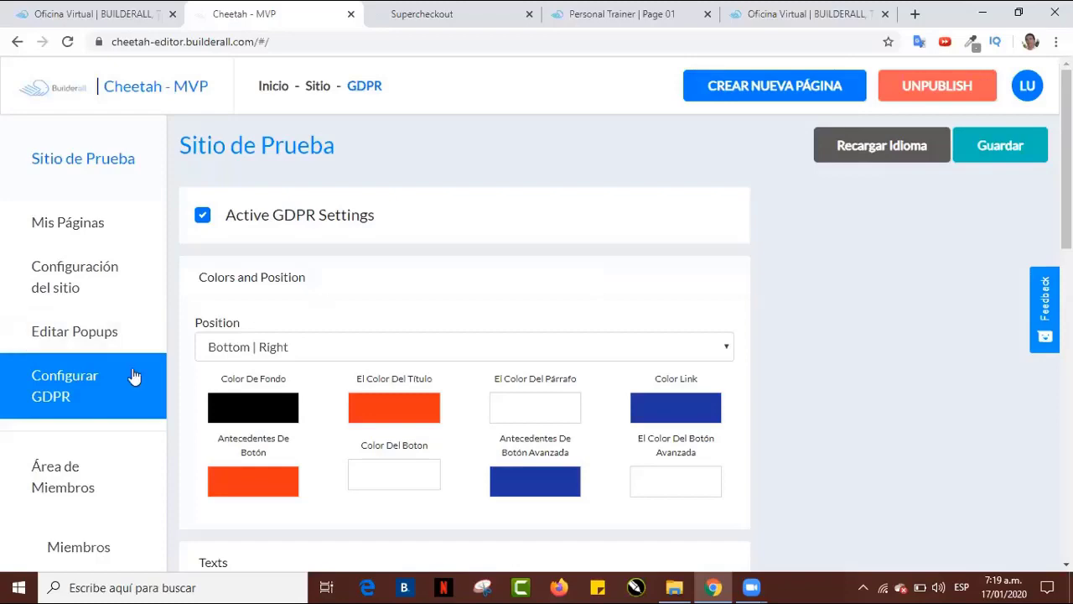
View the site transfer dialog, trying the Only transfer and Duplicate site and transfer types, and cancel it.
scroll(131, 377, "down", 2)
scroll(57, 332, "down", 5)
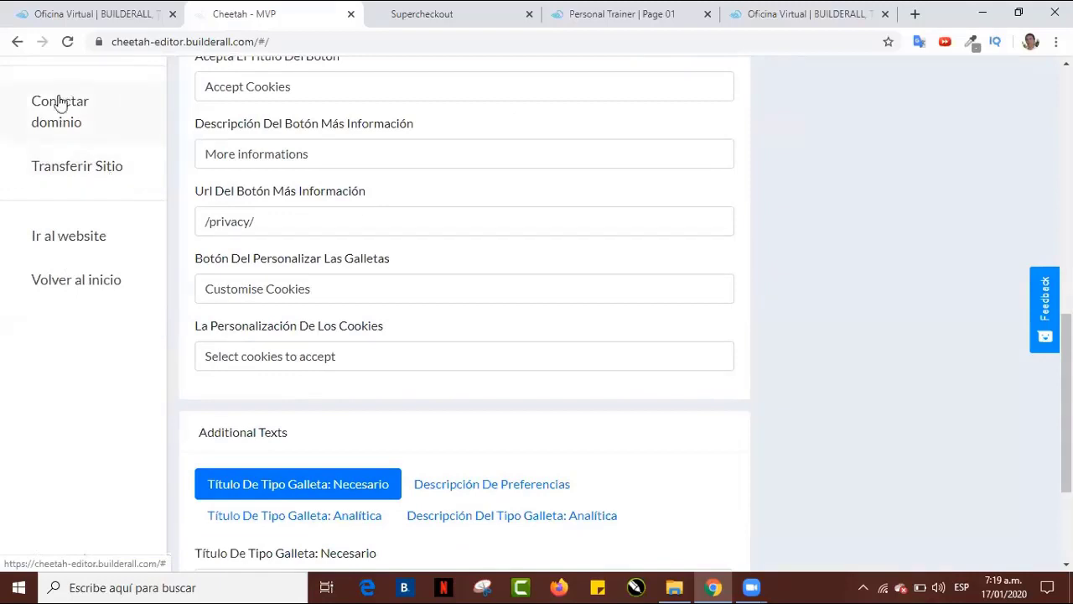
left_click(92, 169)
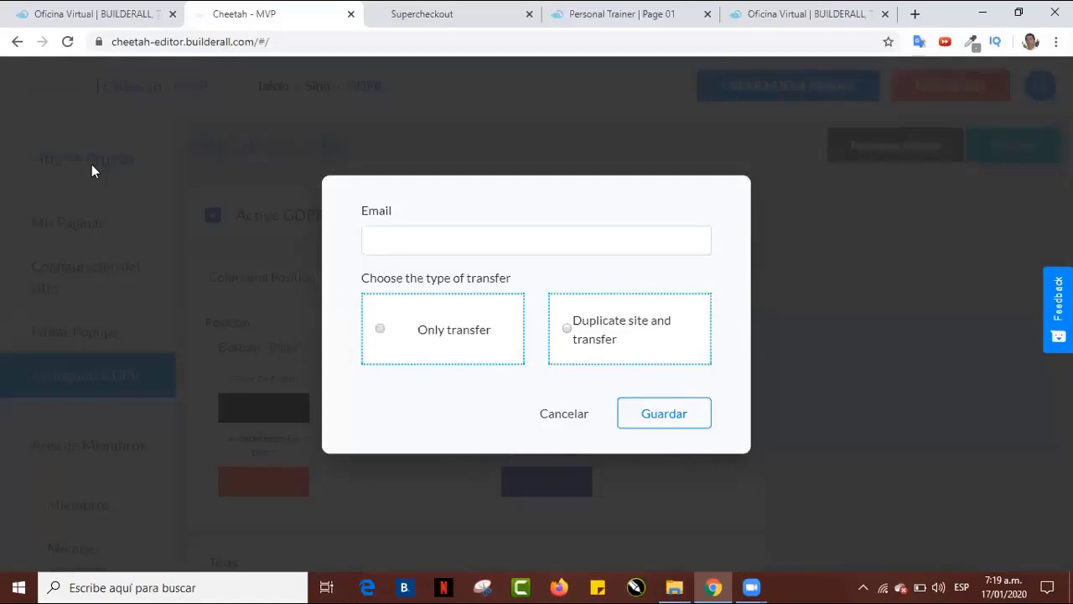
left_click(411, 239)
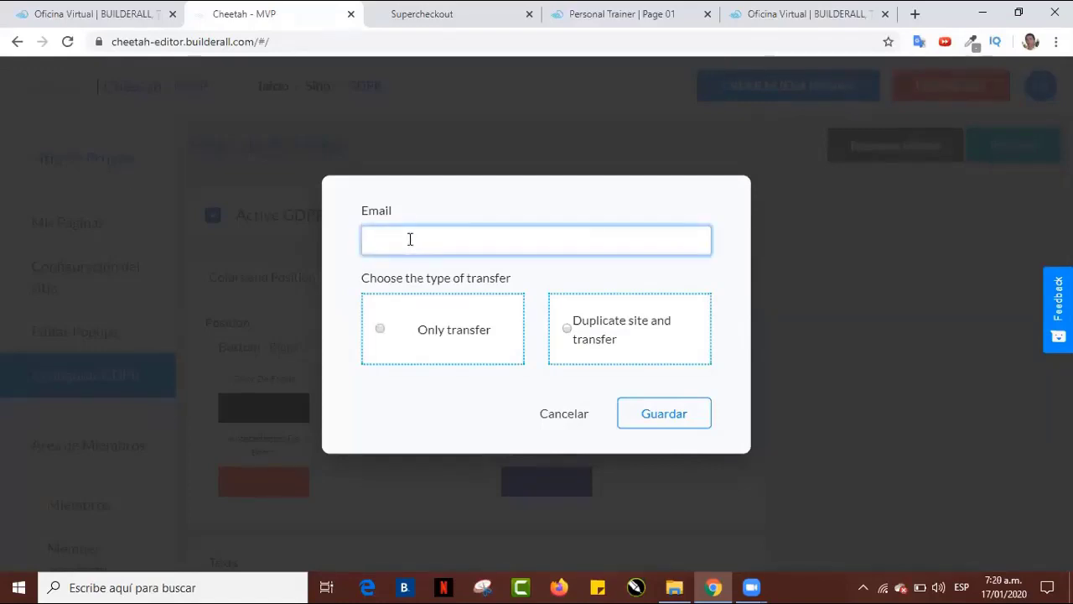
left_click(381, 330)
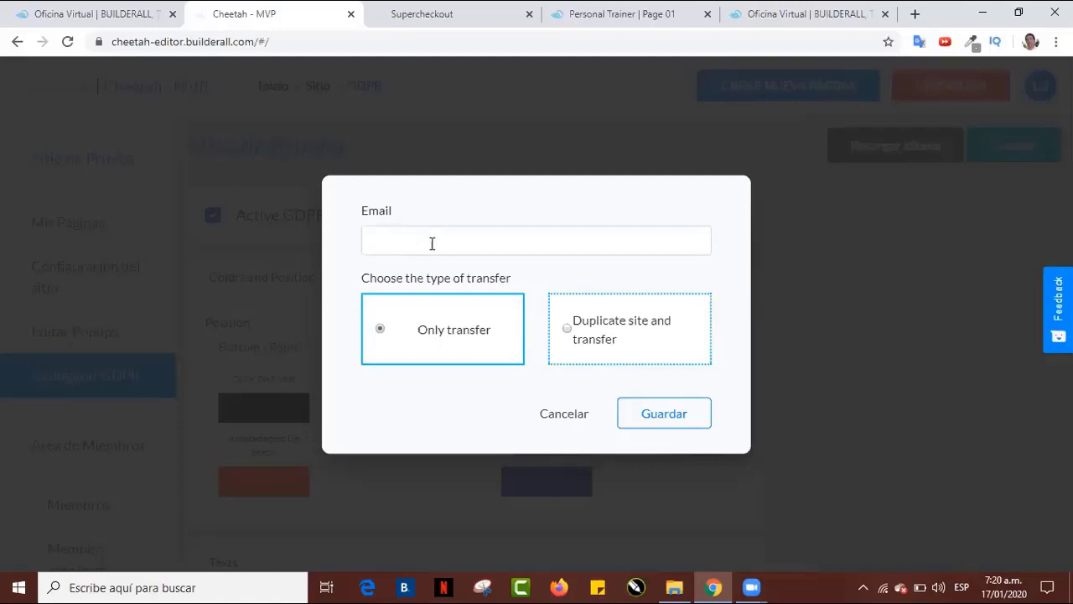
left_click(567, 329)
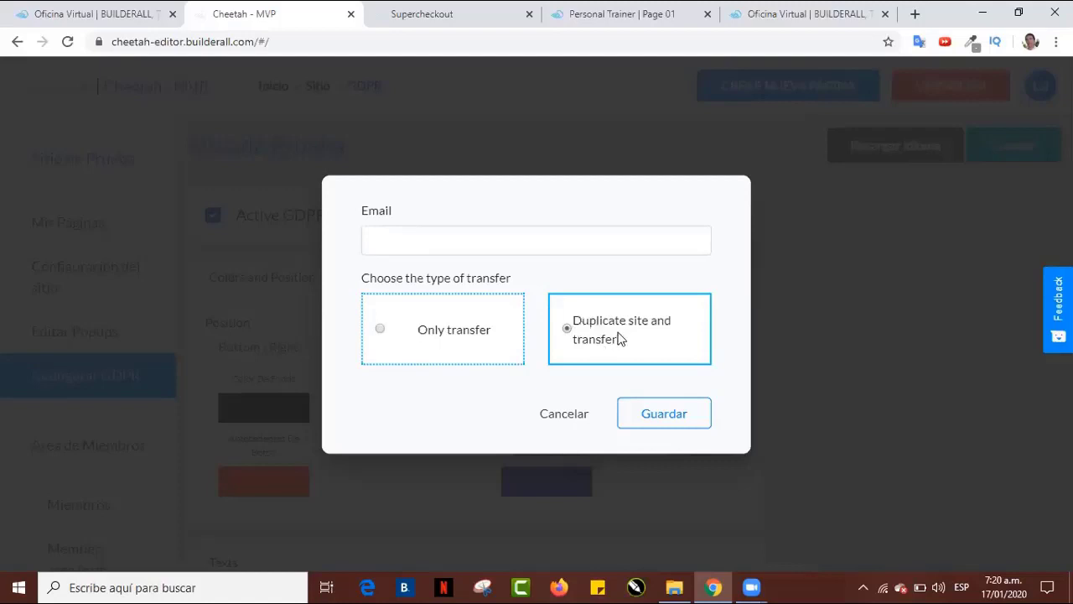
left_click(562, 419)
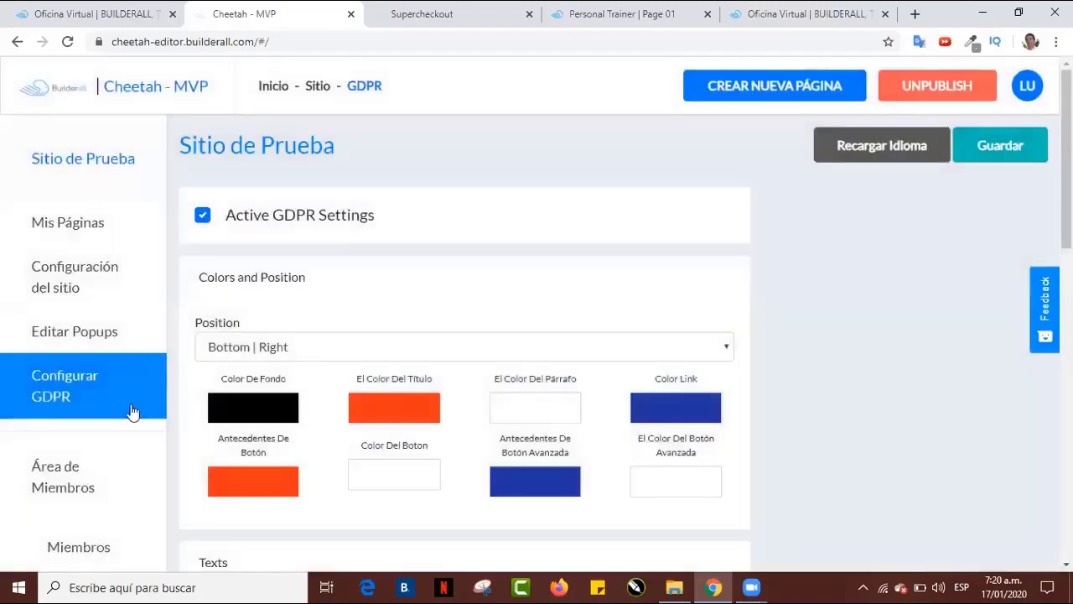
Open the public website of "Sitio de Prueba" from the site options and select its full web address.
scroll(107, 411, "down", 8)
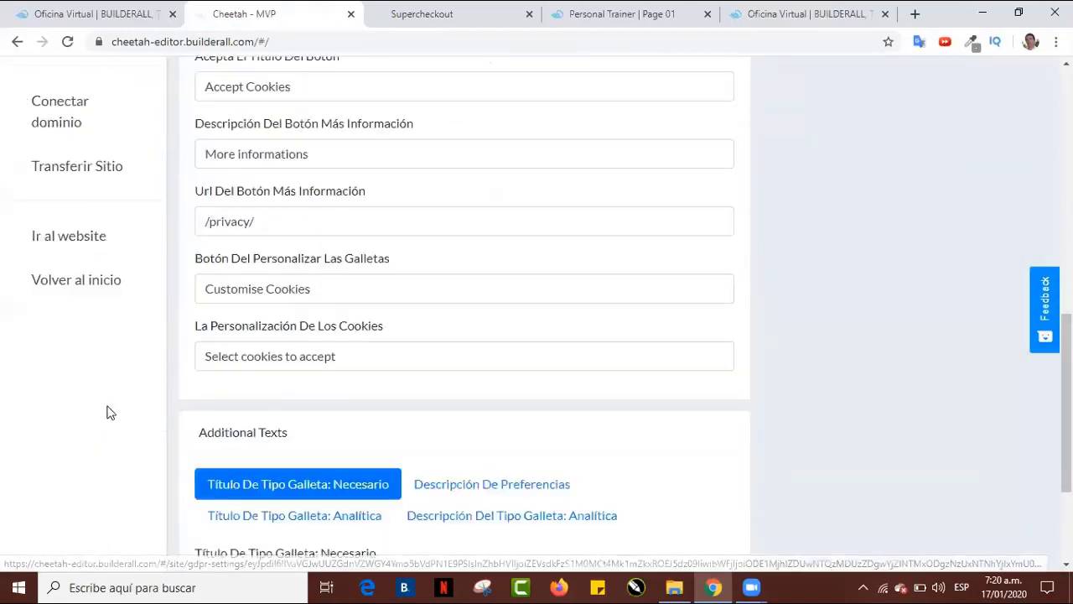
scroll(108, 412, "down", 3)
scroll(110, 388, "up", 7)
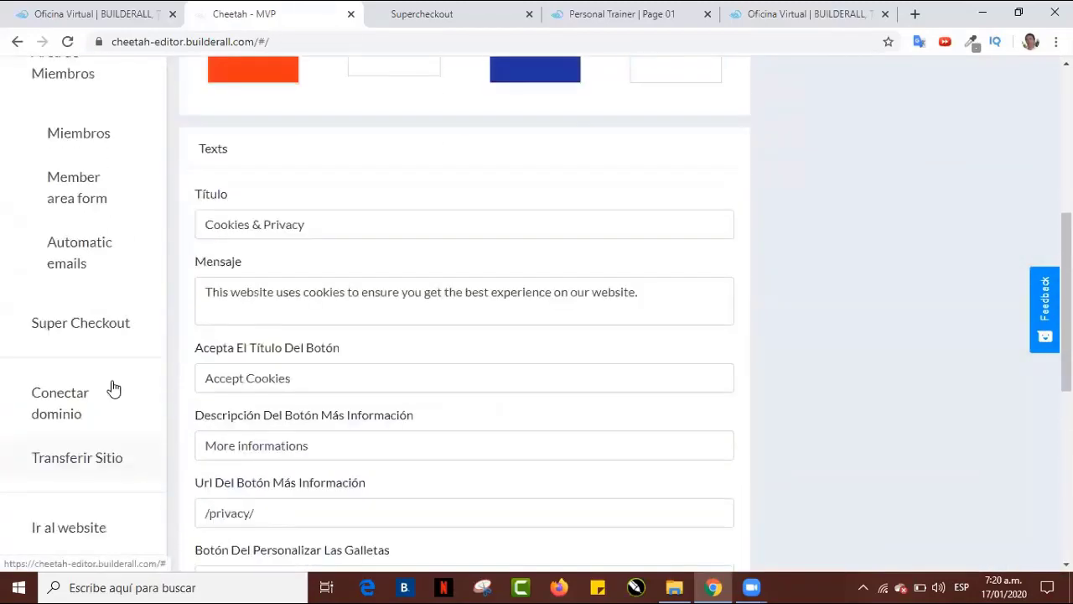
scroll(110, 389, "down", 3)
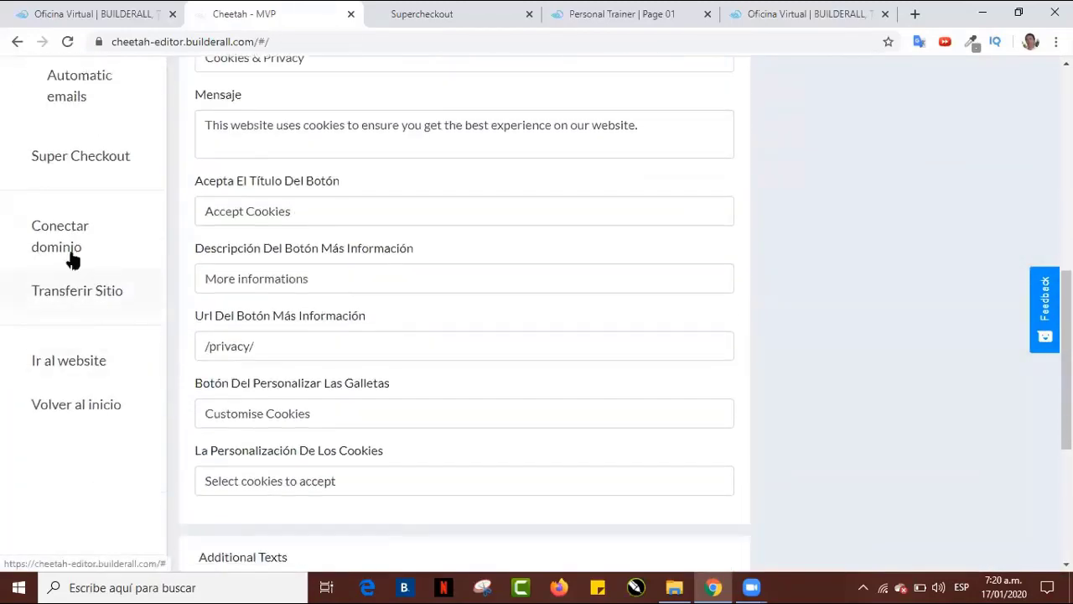
left_click(90, 368)
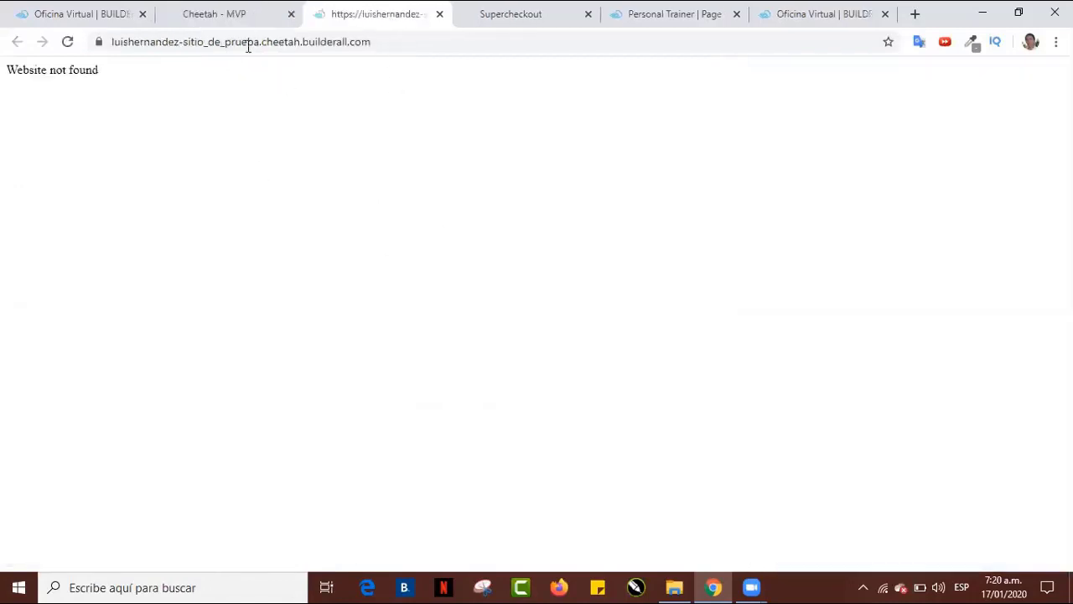
left_click(388, 37)
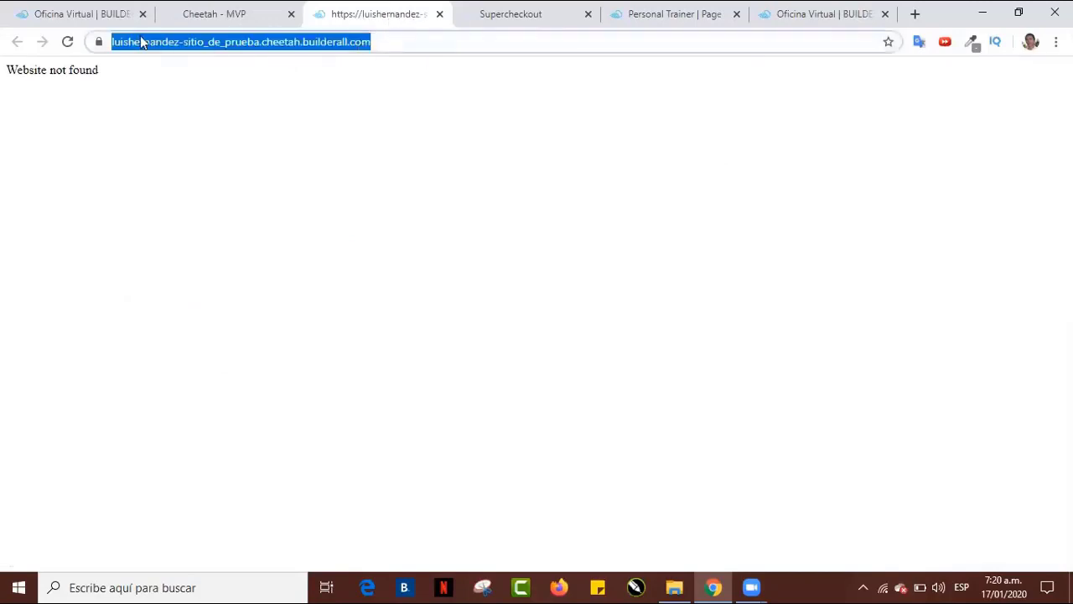
Close the public website and return to the page list of "Sitio de Prueba".
left_click(439, 14)
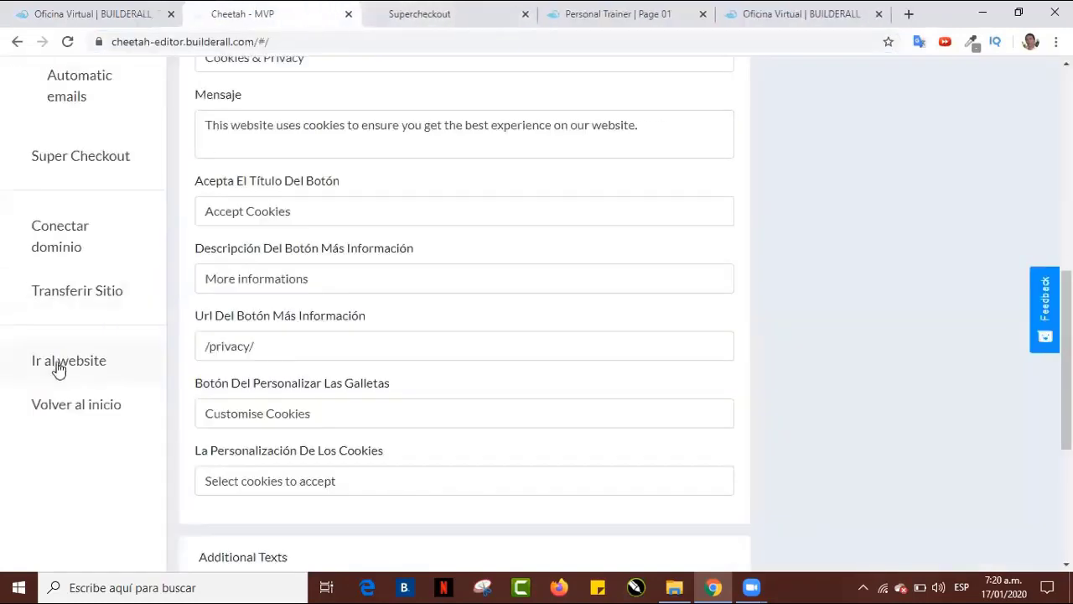
scroll(102, 404, "down", 3)
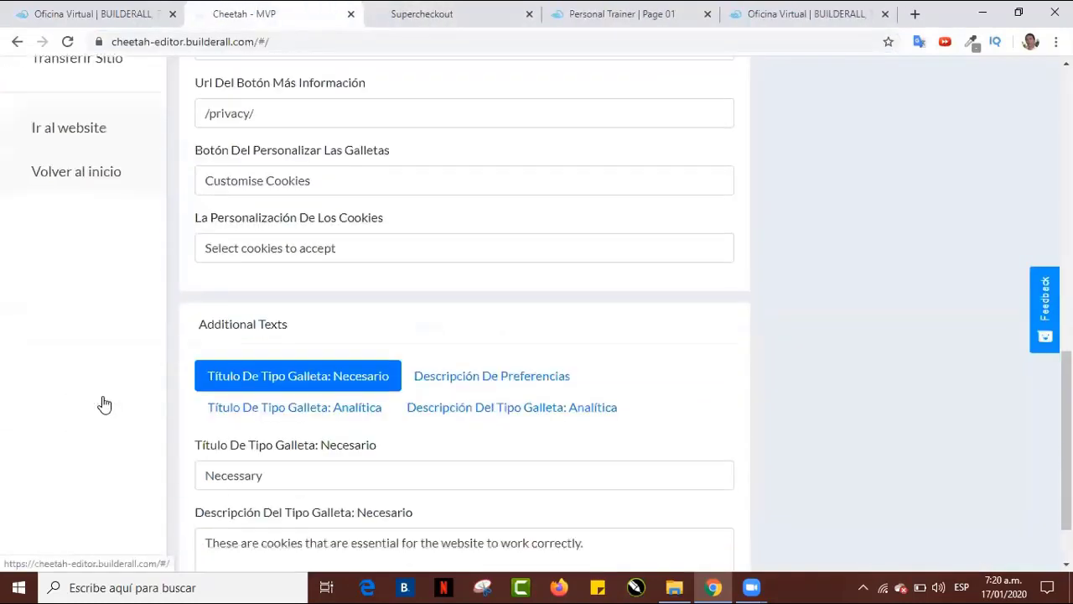
left_click(65, 176)
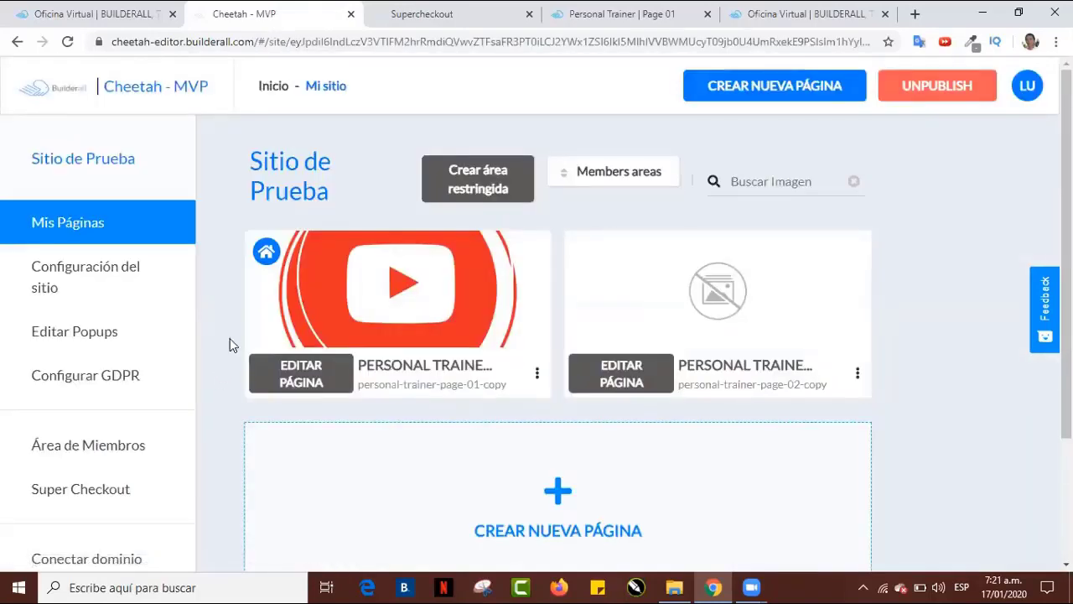
Examine the options of the site's home page and the new page form, and return to the page list.
mouse_move(374, 336)
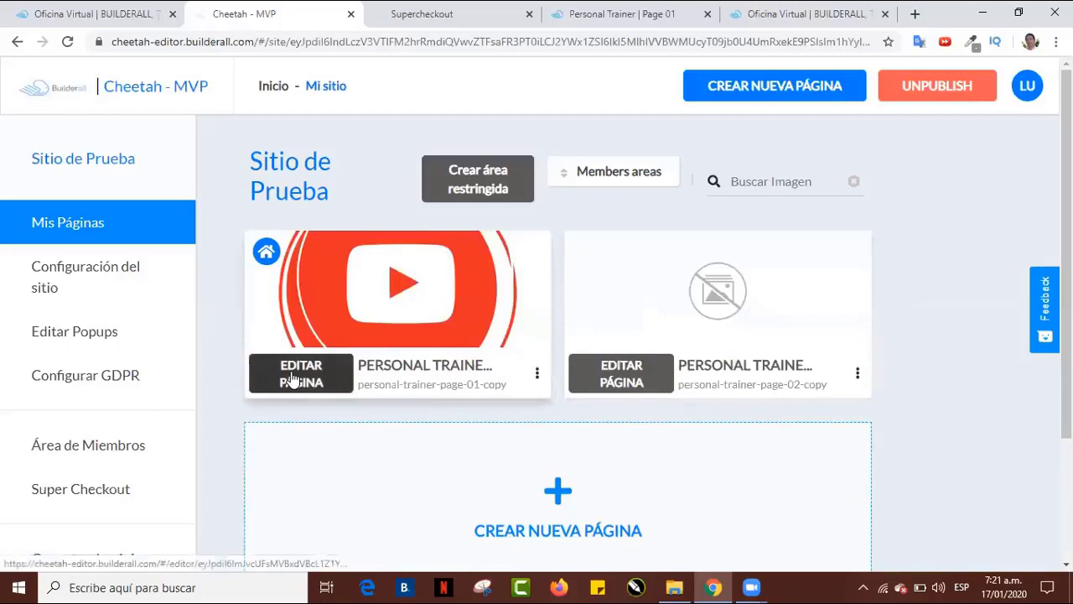
mouse_move(489, 279)
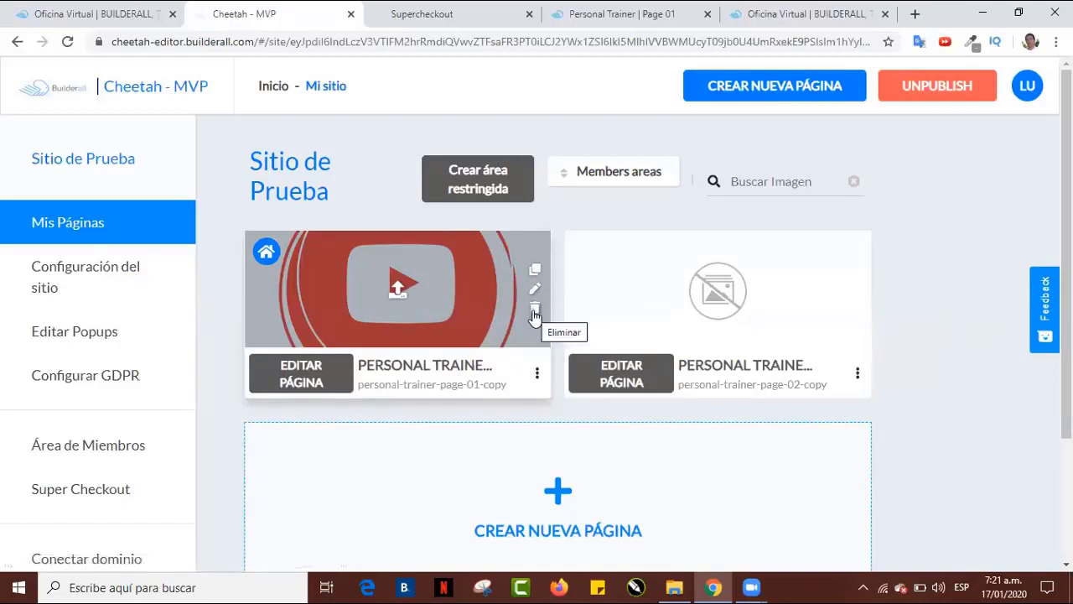
left_click(537, 375)
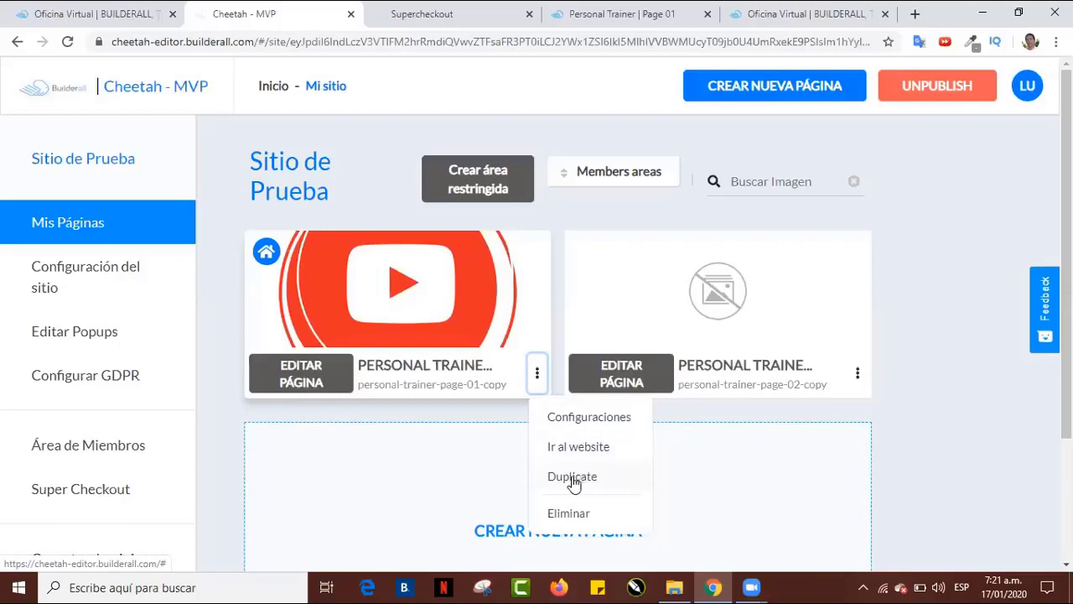
left_click(361, 446)
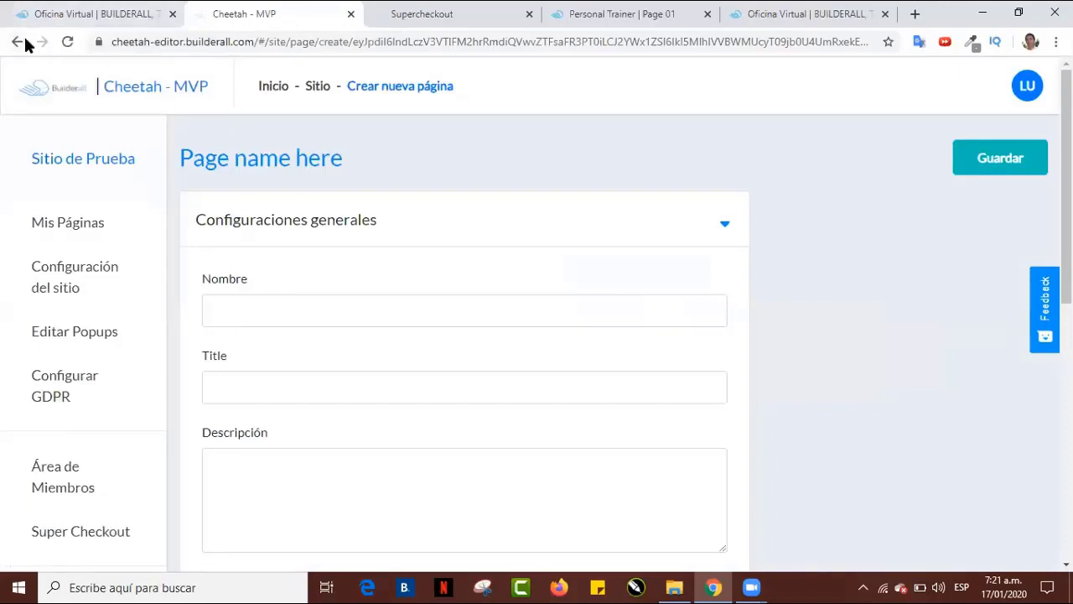
left_click(20, 42)
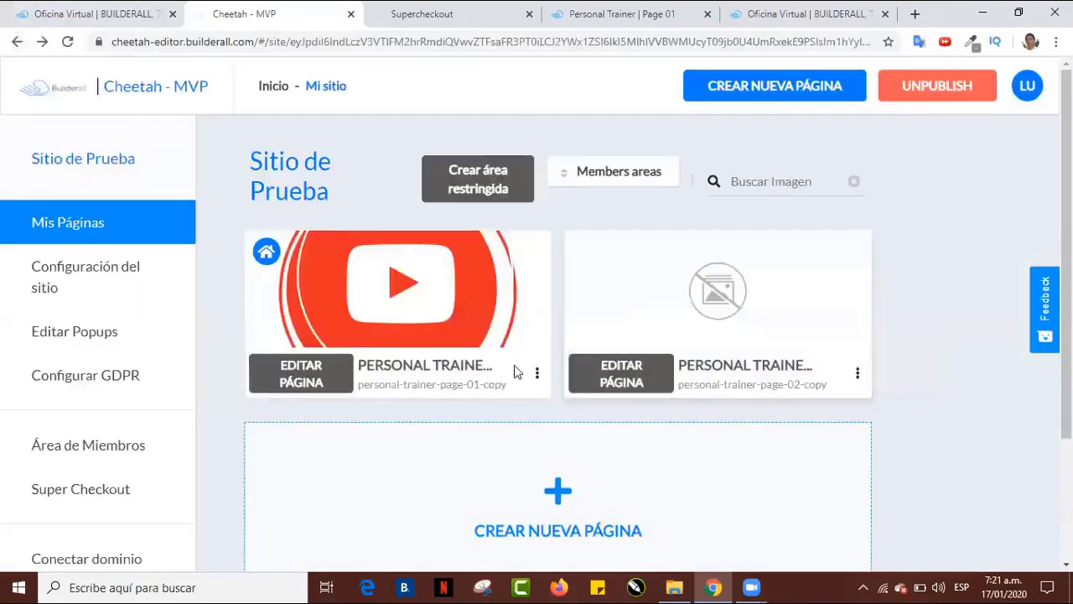
scroll(634, 332, "down", 2)
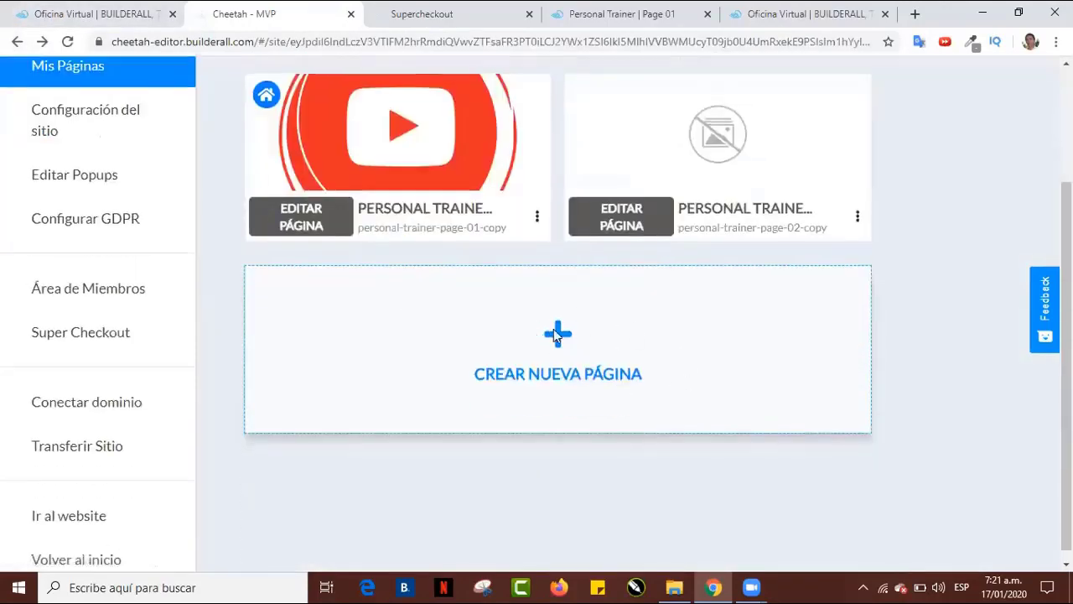
scroll(890, 387, "up", 1)
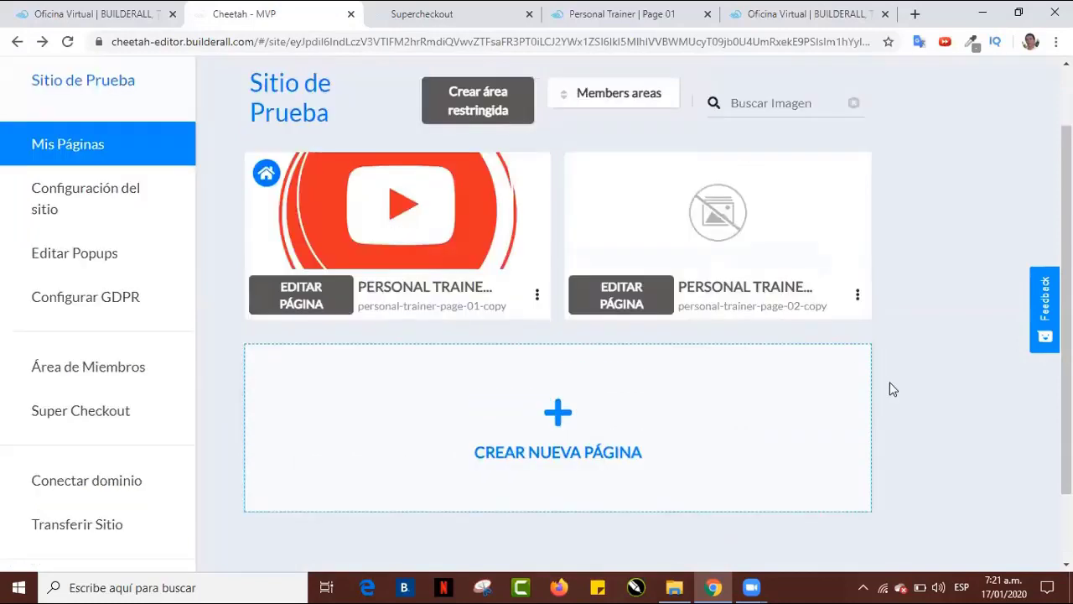
scroll(890, 388, "up", 1)
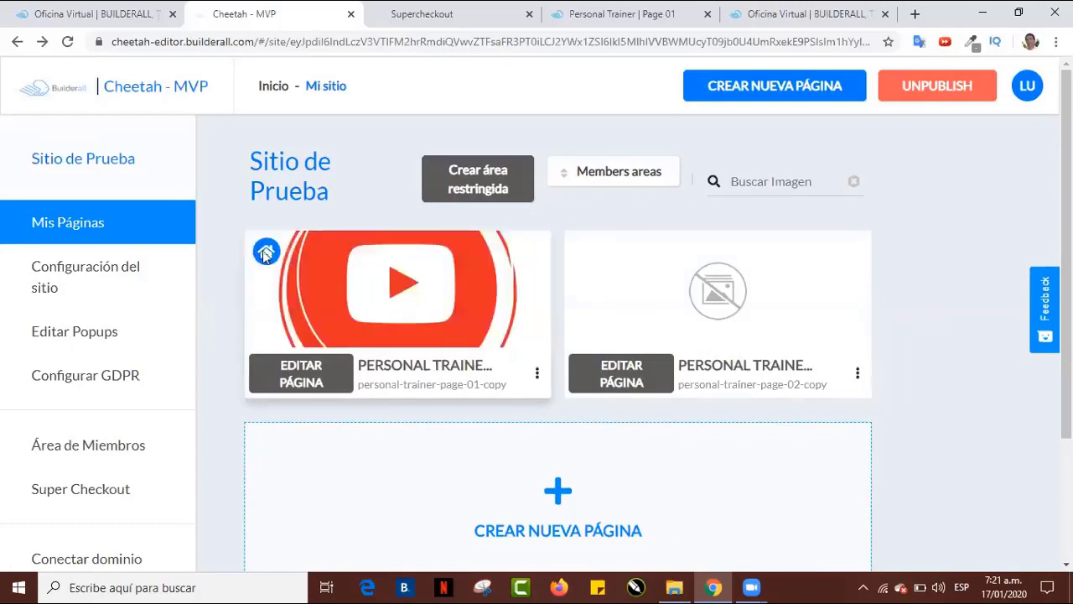
Open the home page "Personal Trainer | Page 01" in the page editor and skip the guided tour.
left_click(306, 379)
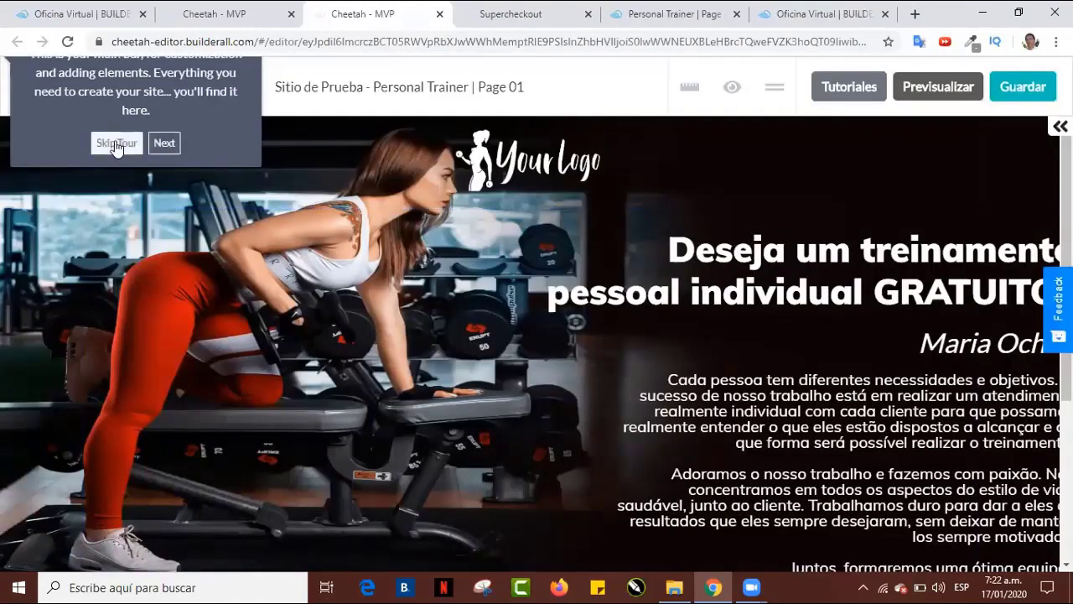
left_click(117, 143)
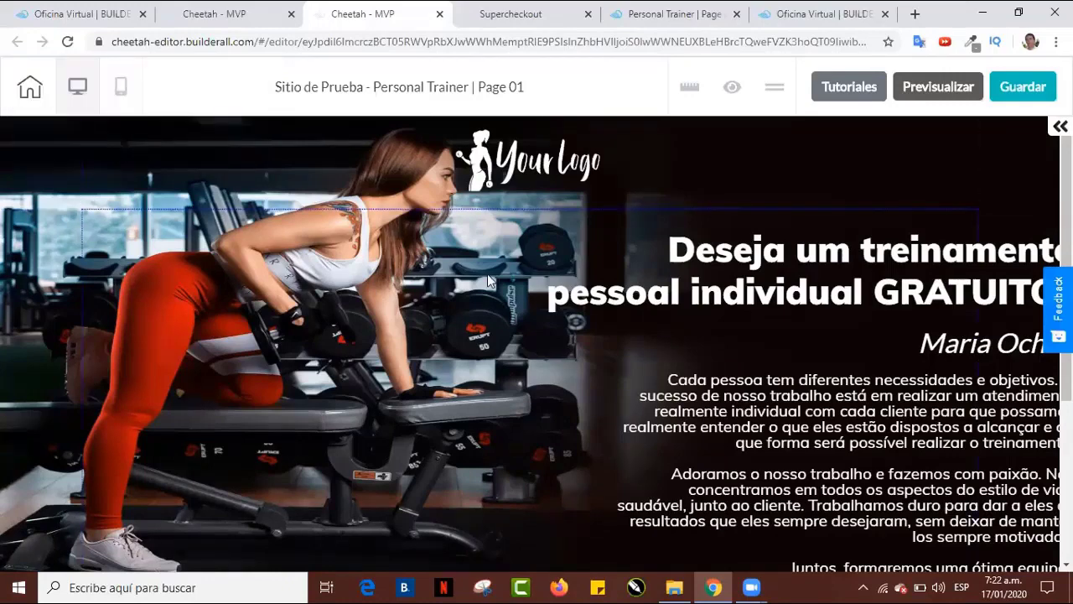
Shift the headline, paragraph text and orange button leftward on the page, and move the SUA EMPRESA text below the image panel.
scroll(487, 272, "down", 1)
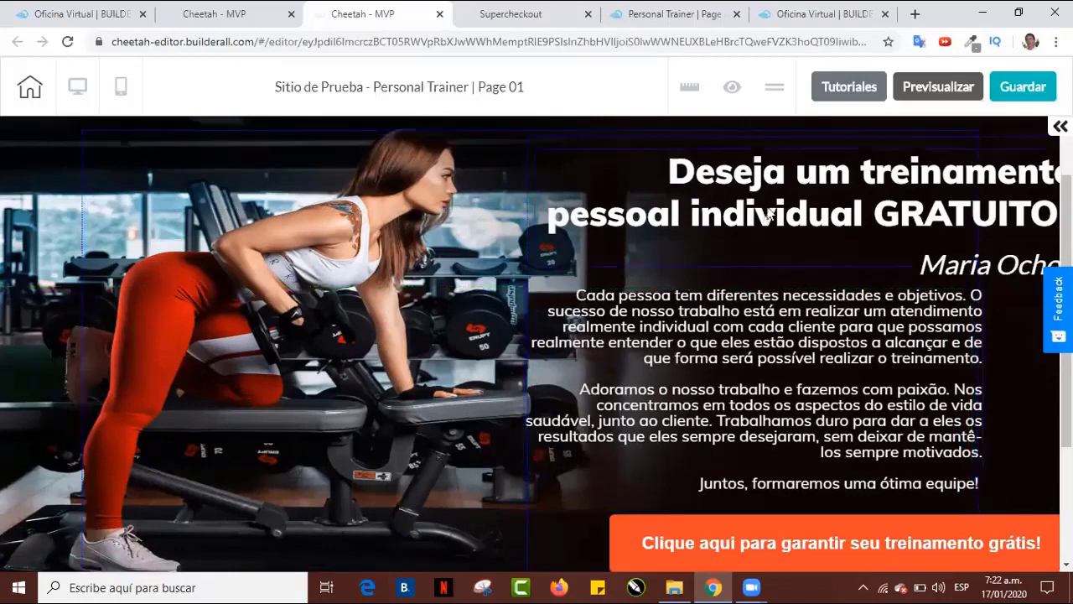
left_click(277, 239)
scroll(288, 243, "down", 2)
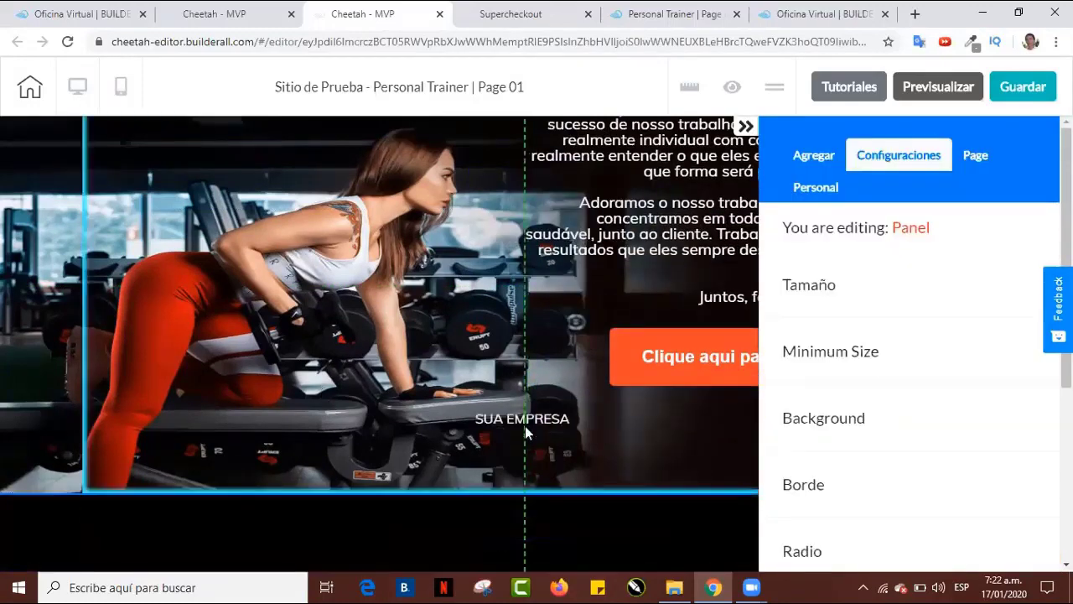
left_click(518, 526)
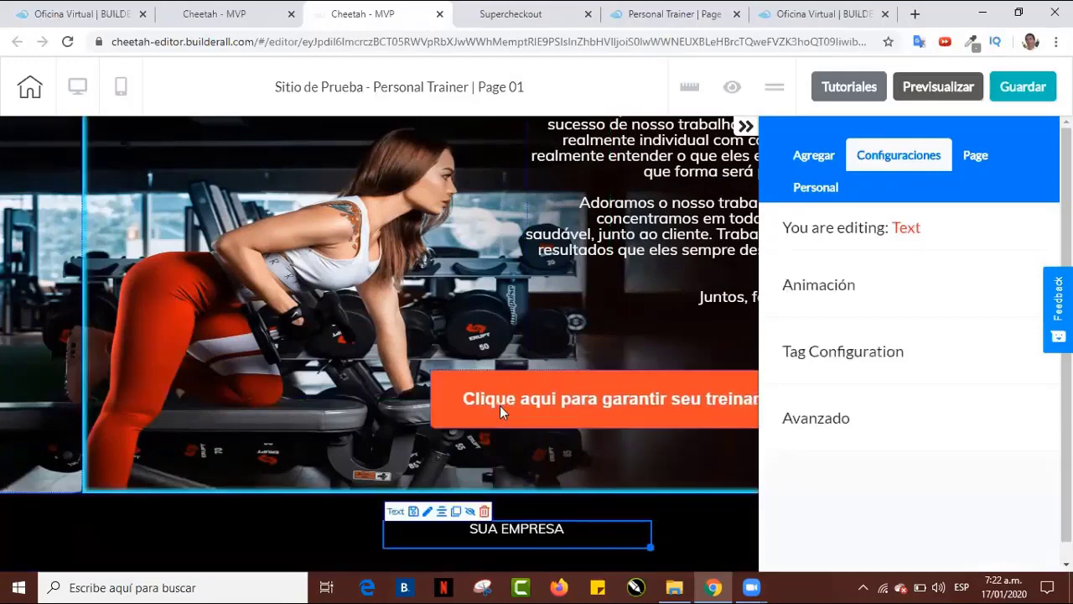
scroll(470, 352, "up", 3)
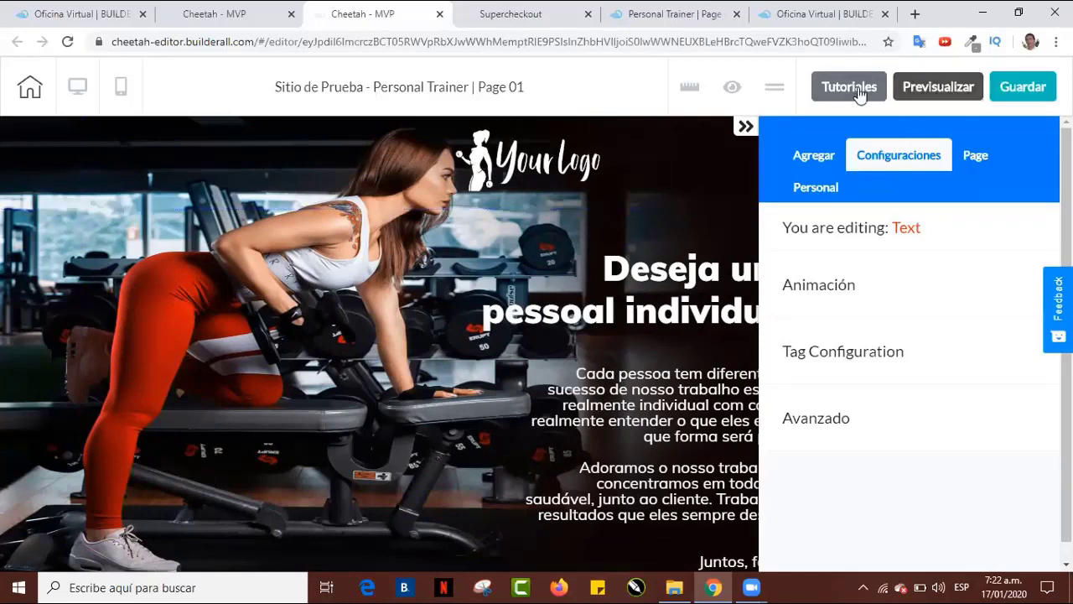
Save the page, publish the site, and view the published website.
left_click(1027, 89)
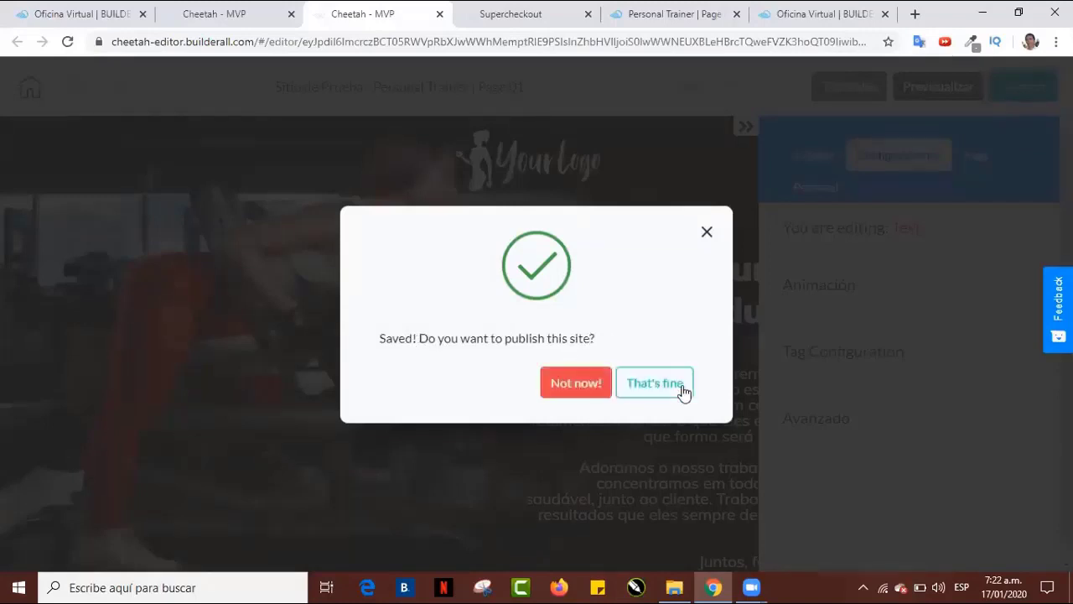
left_click(654, 385)
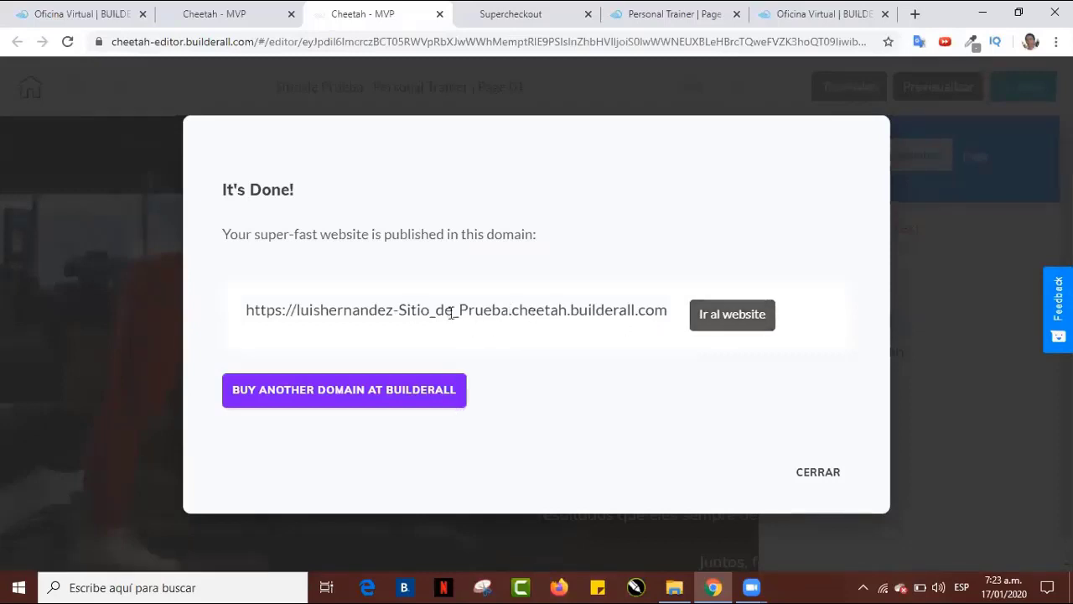
left_click(738, 322)
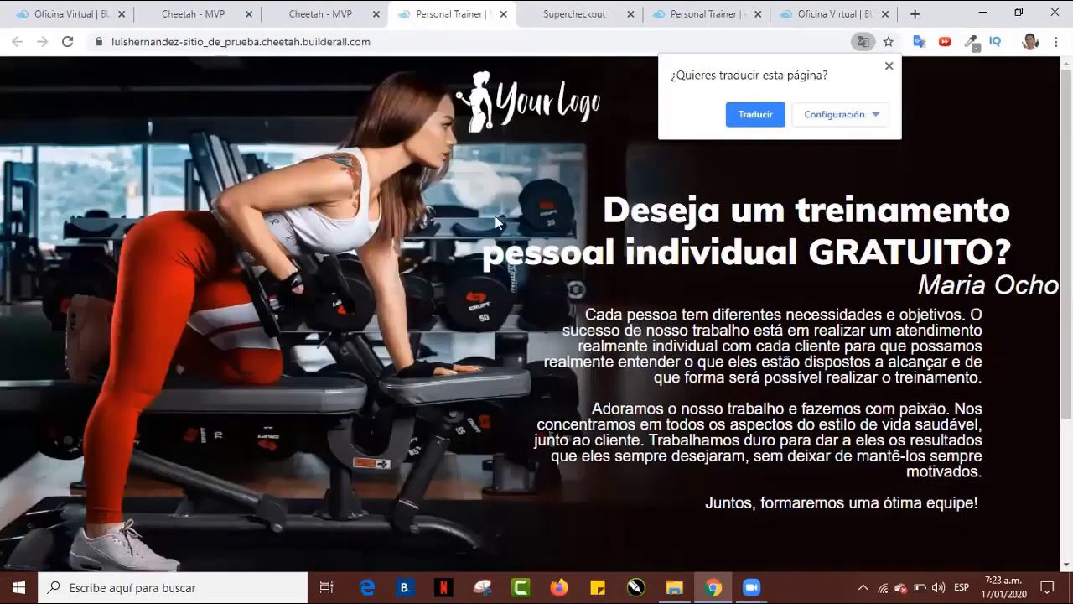
scroll(431, 292, "down", 3)
scroll(451, 303, "up", 3)
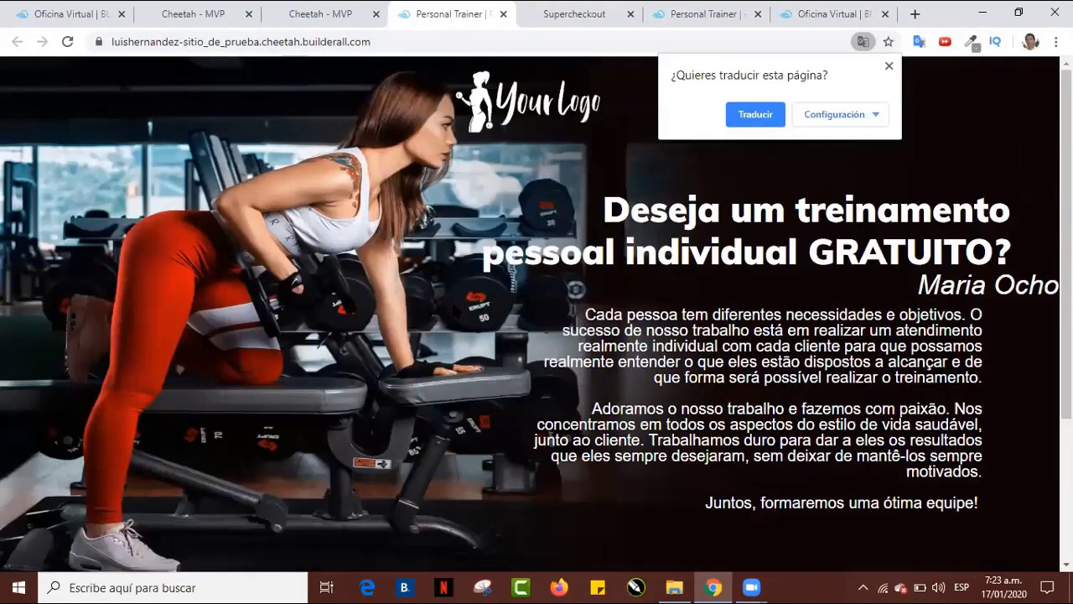